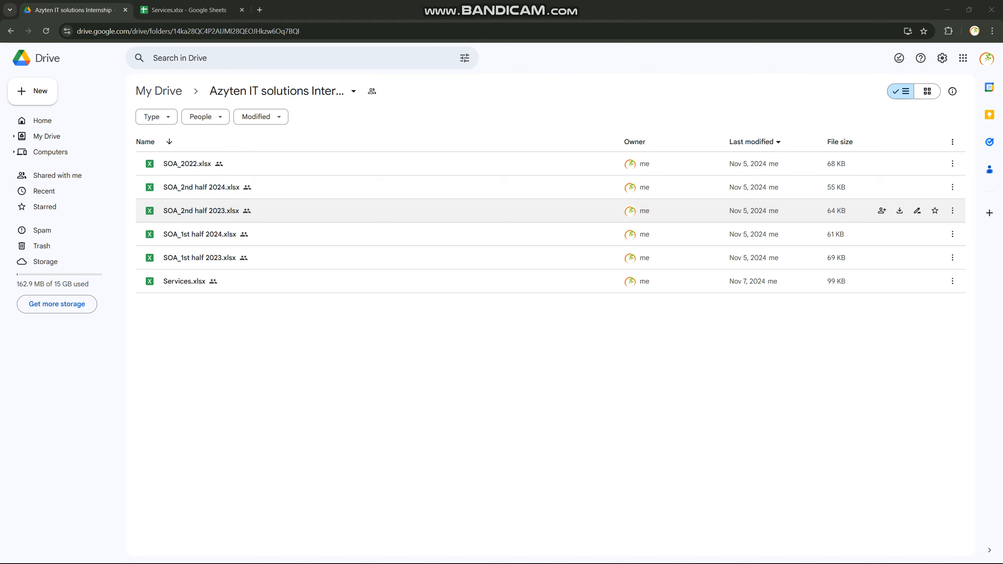
# Open SOA_2022.xlsx from the Drive folder in Google Sheets and enlarge the page display
pyautogui.rightClick(200, 163)
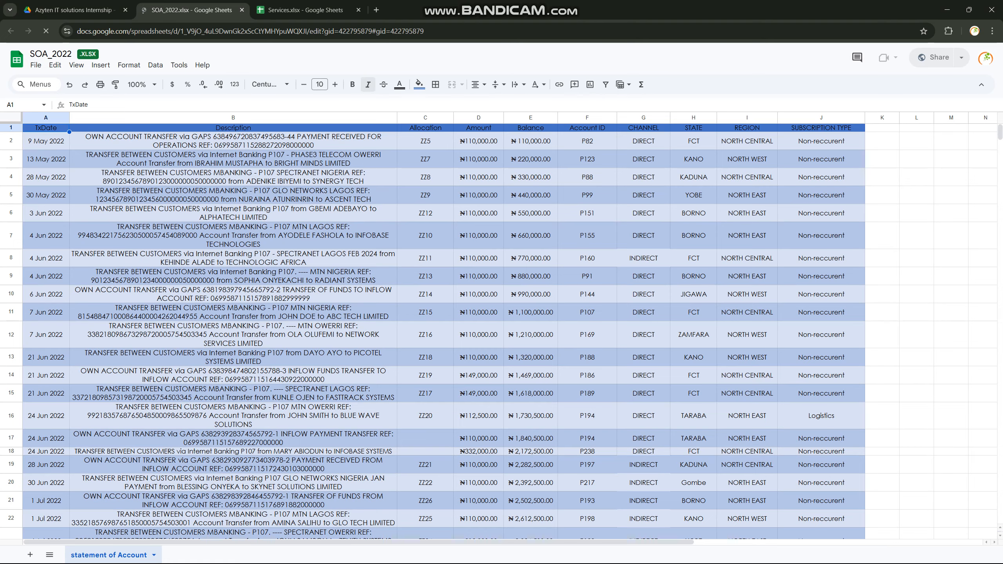
pyautogui.hotkey('ctrl', '+')
pyautogui.hotkey('ctrl', '+')
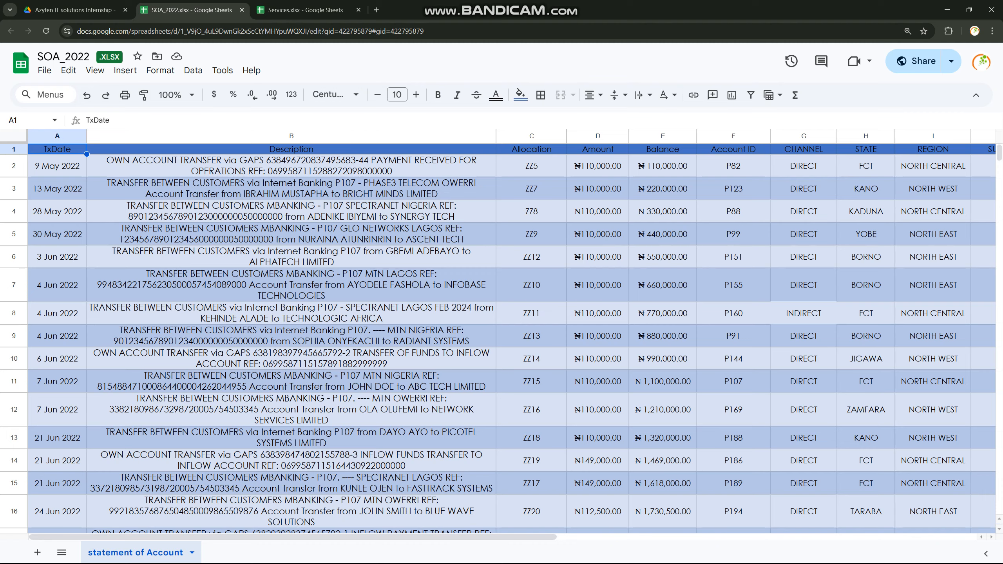
# Set the text colour of header row 1 in SOA_2022 to white
pyautogui.click(14, 149)
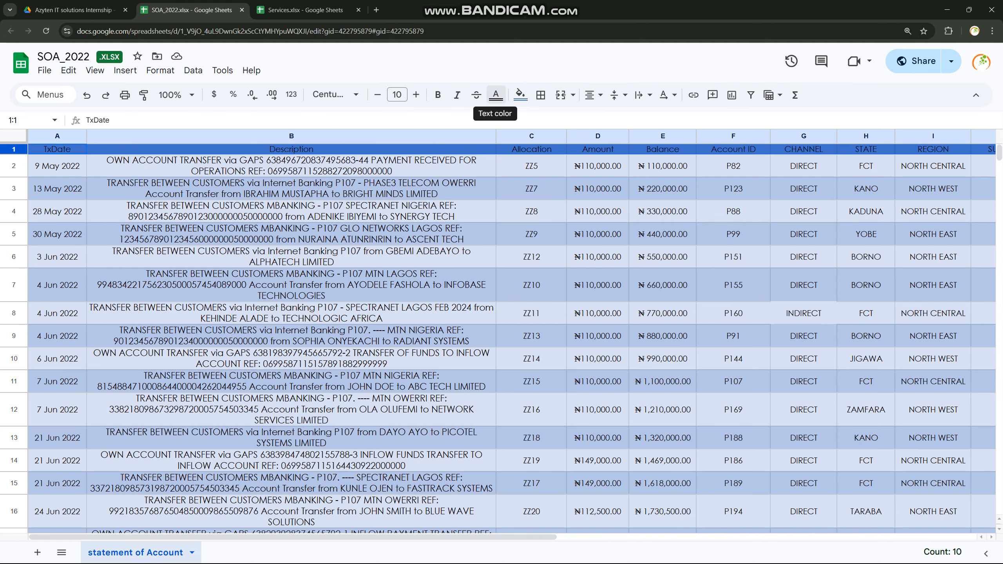
pyautogui.click(496, 95)
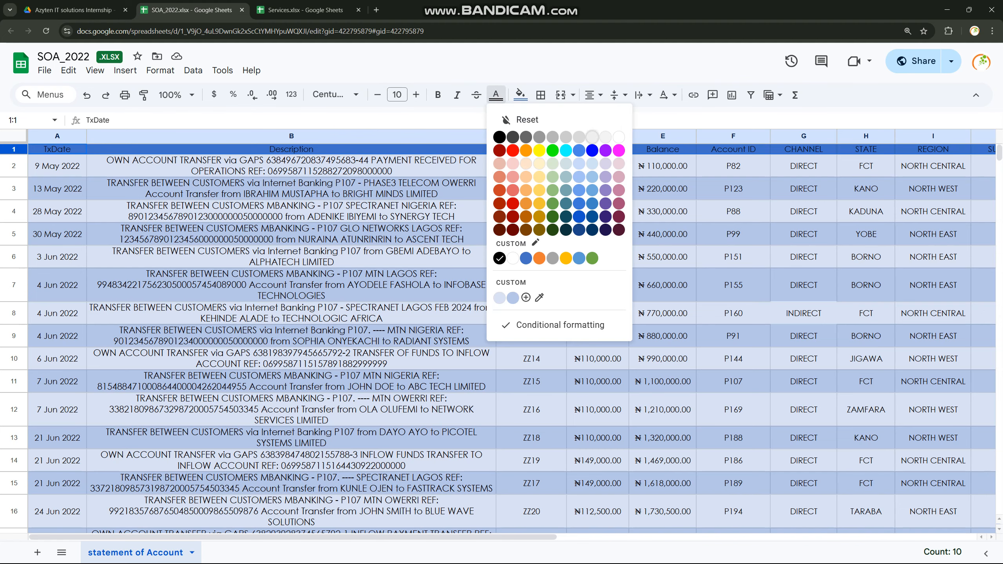
pyautogui.click(618, 137)
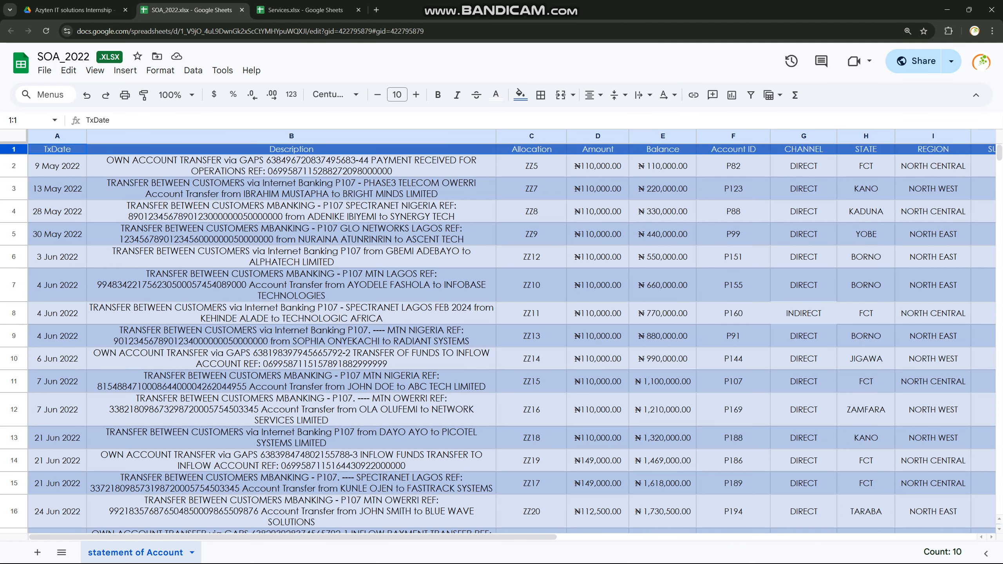
pyautogui.hscroll(10, 509, 340)
pyautogui.hscroll(-10, 509, 340)
pyautogui.hscroll(6, 509, 340)
pyautogui.hscroll(-6, 509, 340)
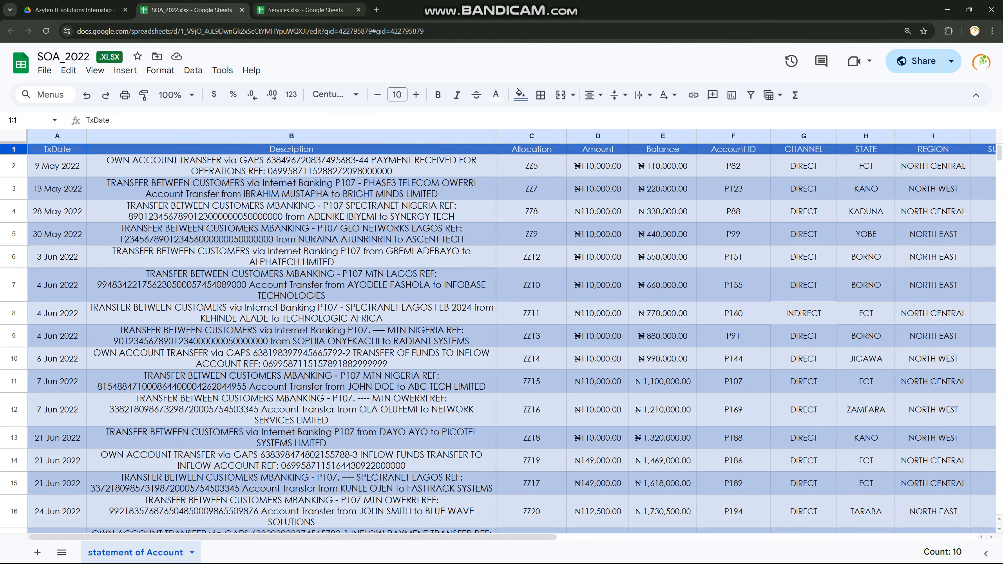
# Open SOA_2nd half 2024.xlsx from the Drive folder and set the text colour of its header row to white
pyautogui.click(75, 10)
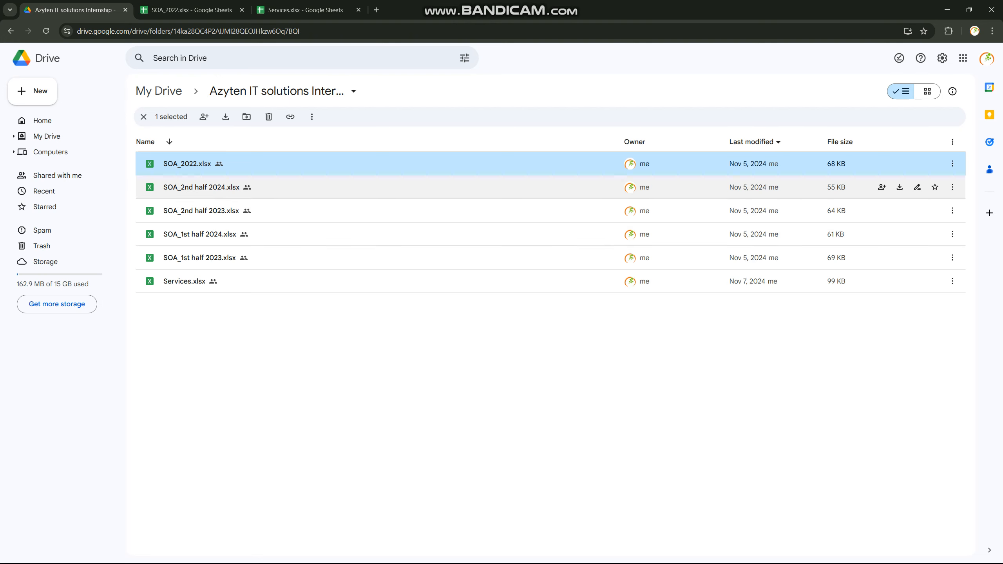
pyautogui.doubleClick(202, 187)
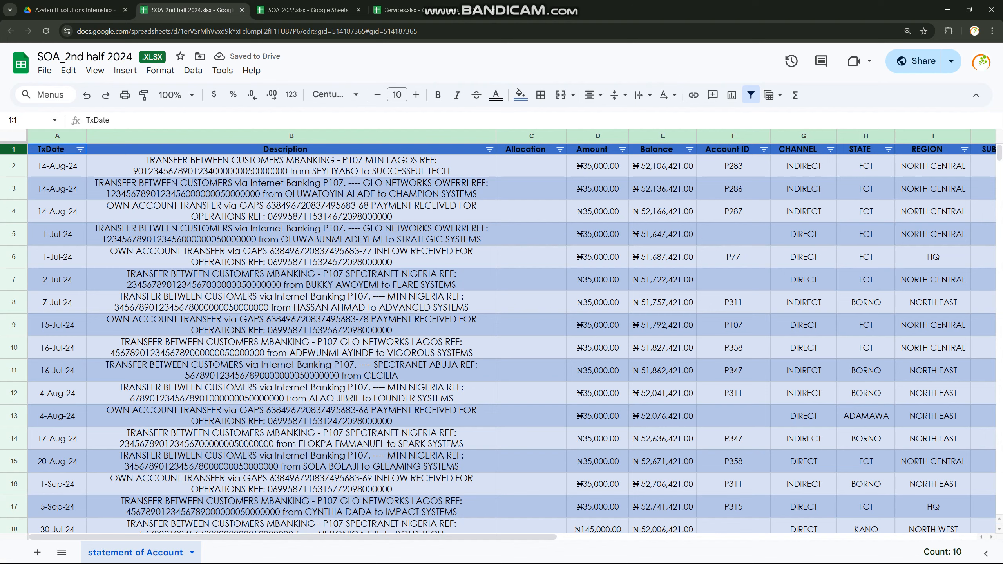
pyautogui.hotkey('ctrl', 'c')
pyautogui.click(57, 166)
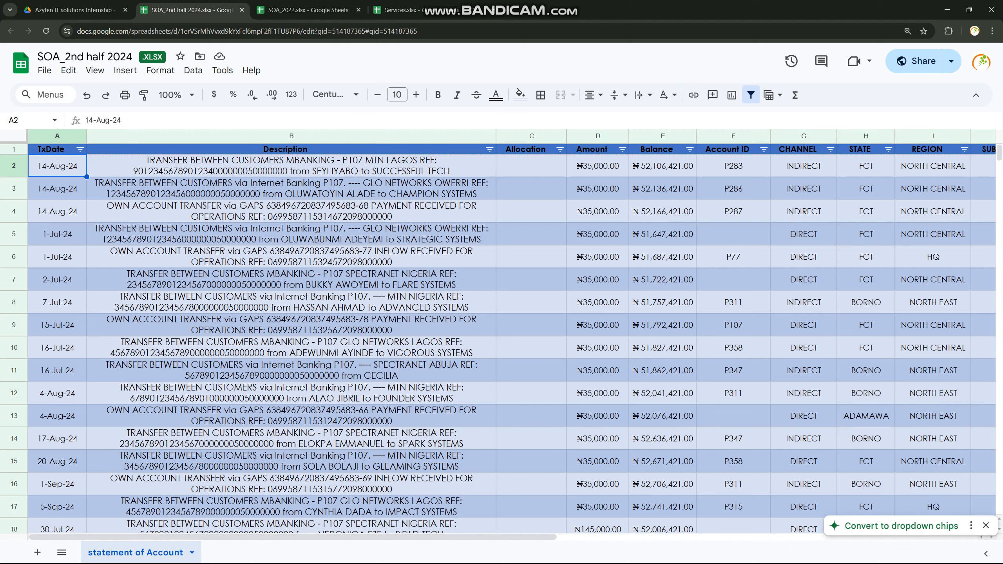
pyautogui.click(13, 149)
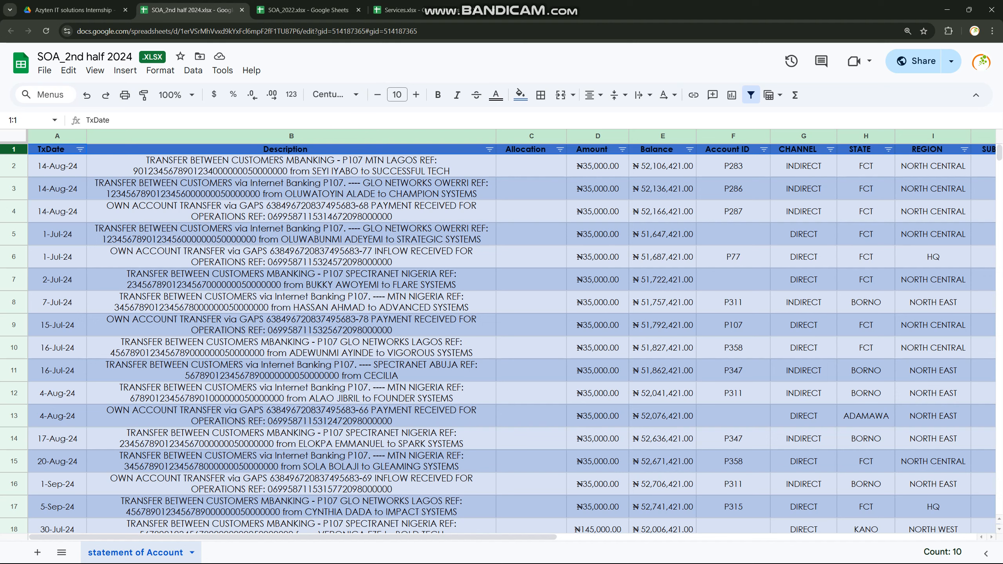
pyautogui.click(496, 95)
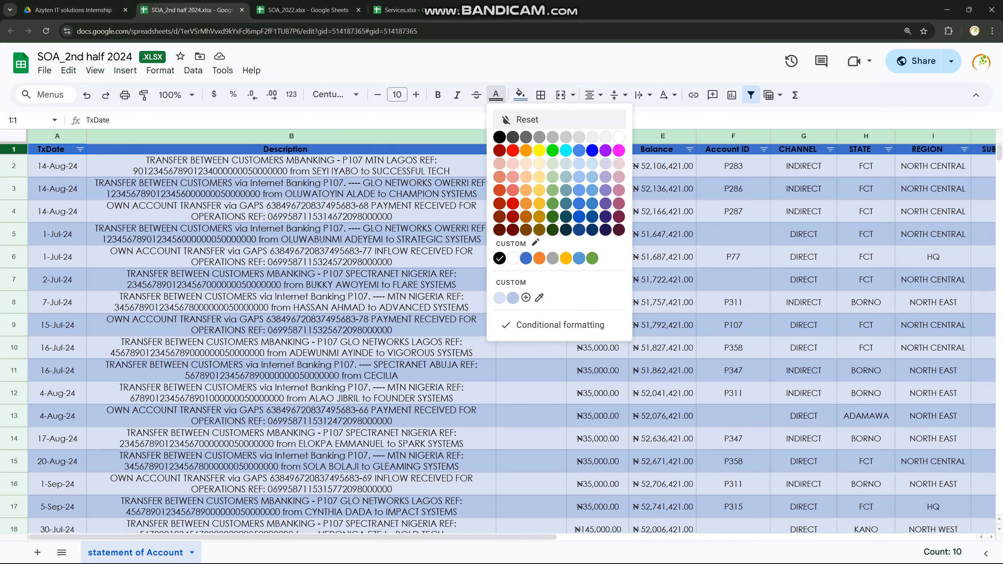
pyautogui.click(618, 137)
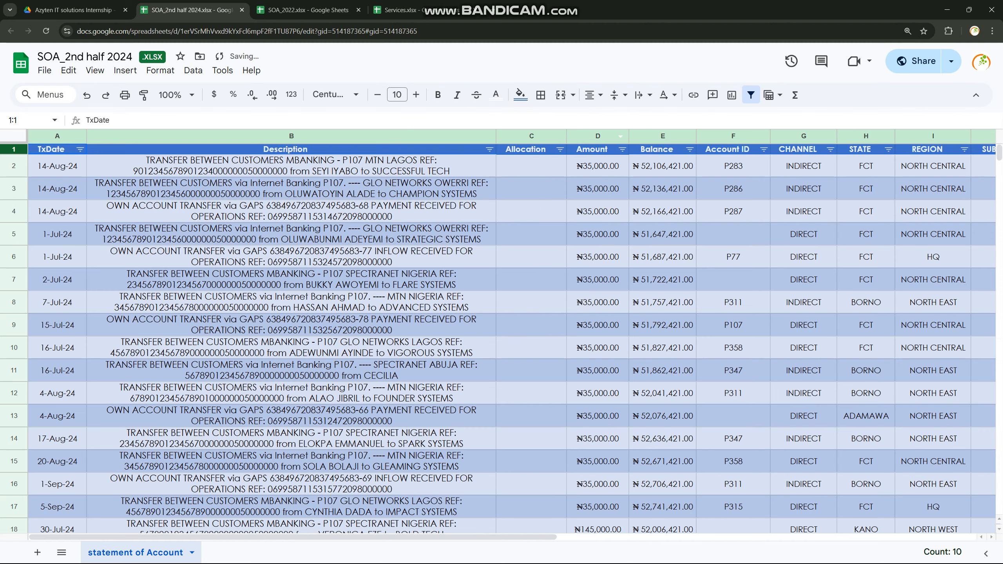
pyautogui.hscroll(5, 513, 316)
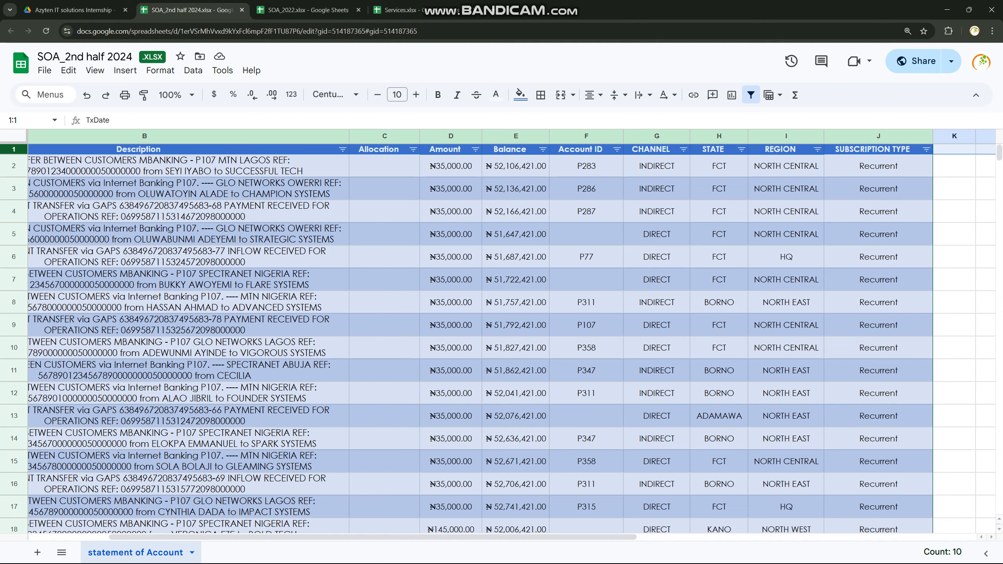
pyautogui.hscroll(-3, 501, 336)
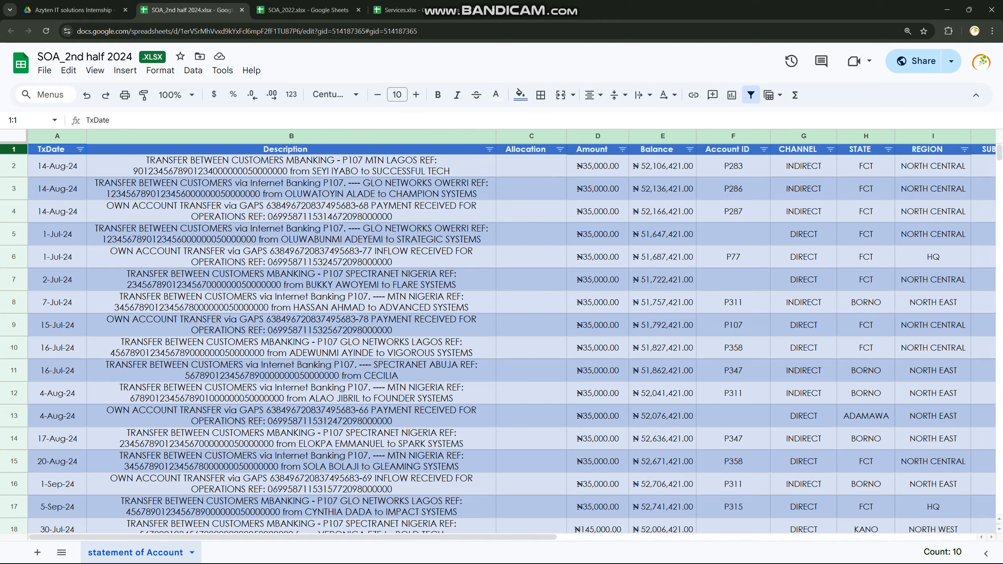
# Look at the SOA_2022 sheet, and inspect the transaction rows of SOA_2nd half 2024 down to the end of the data
pyautogui.hotkey('ctrl', 'Tab')
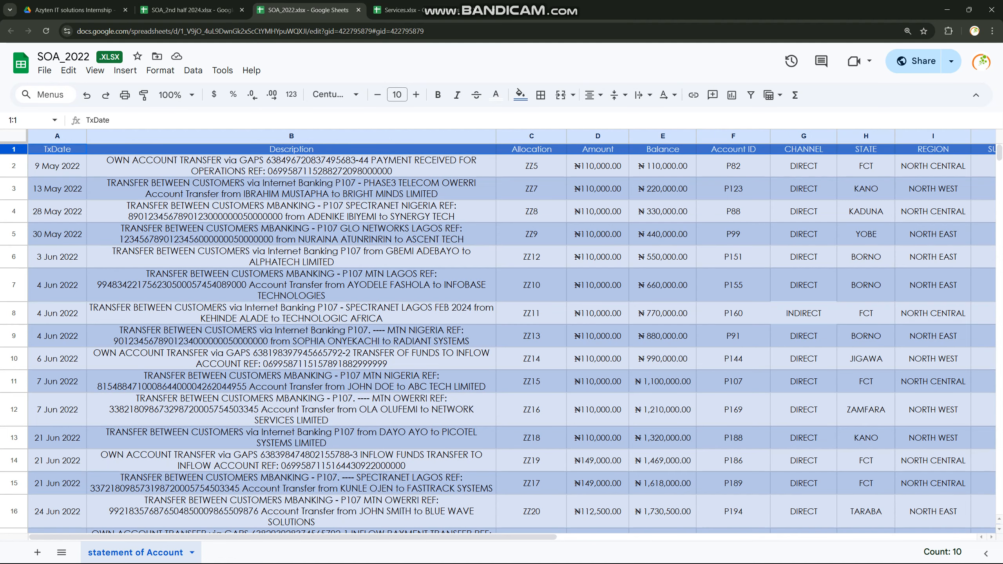
pyautogui.click(190, 10)
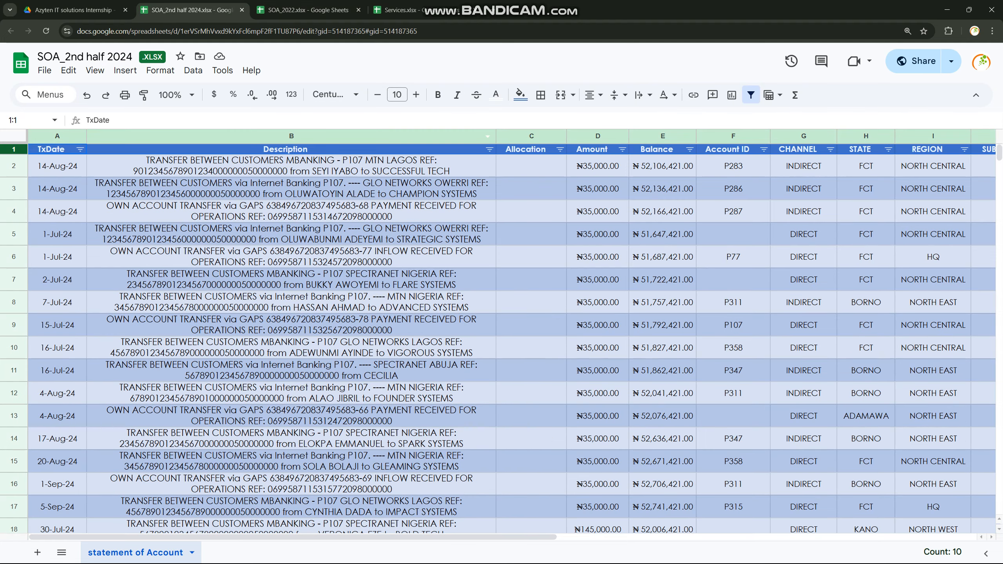
pyautogui.click(57, 234)
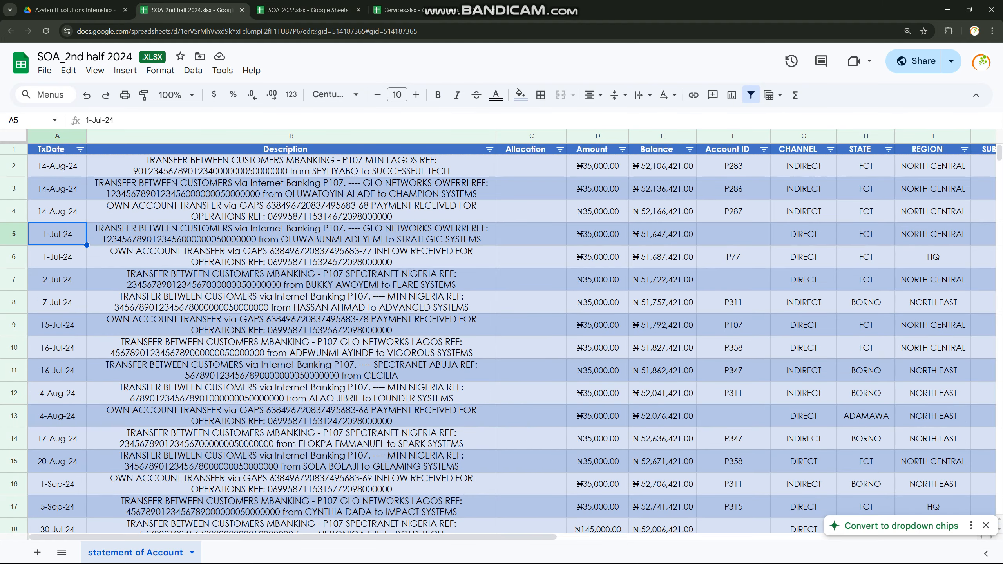
pyautogui.hotkey('ctrl', 'Down')
pyautogui.press('Down')
pyautogui.press('Down')
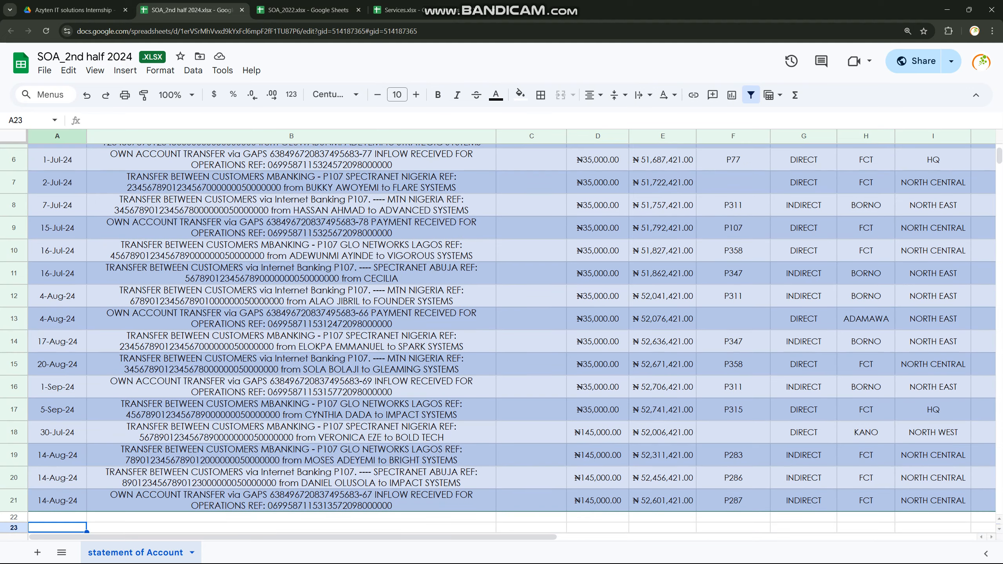
pyautogui.press('Up')
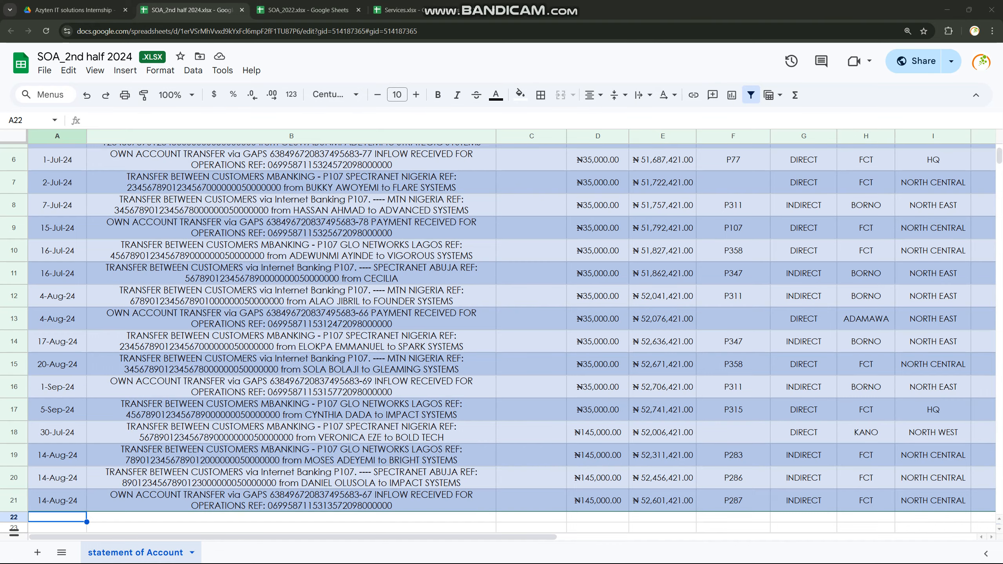
# Switch to Excel and bring up the blank workbook Book3, enlarged for reading
pyautogui.moveTo(0, 8); pyautogui.dragTo(463, 132)
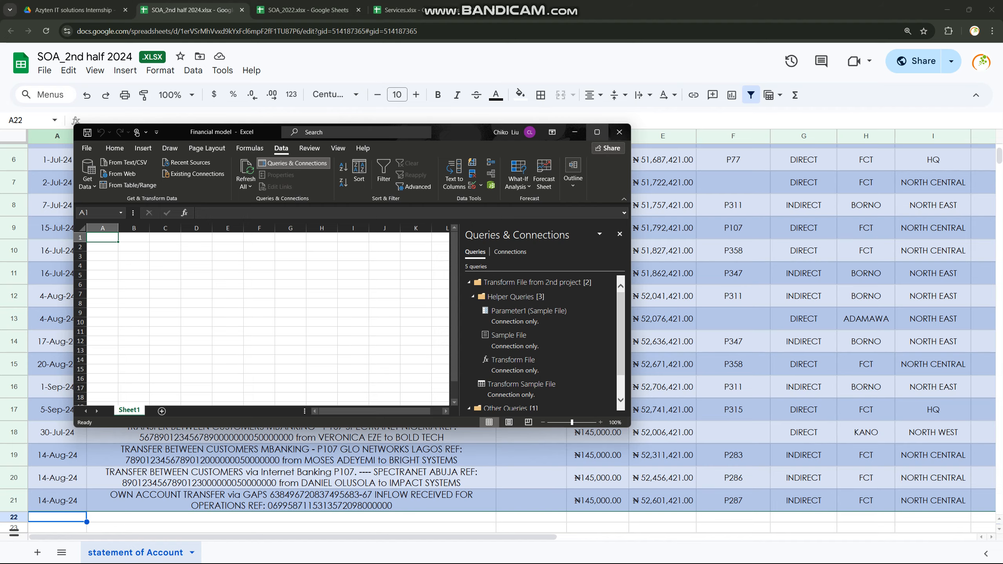
pyautogui.click(596, 131)
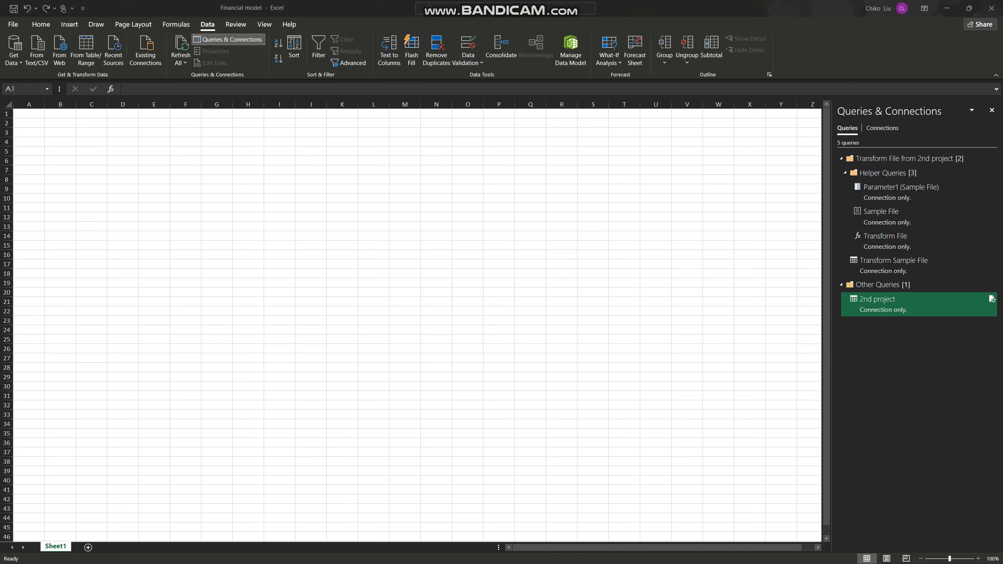
pyautogui.hotkey('alt', 'Tab')
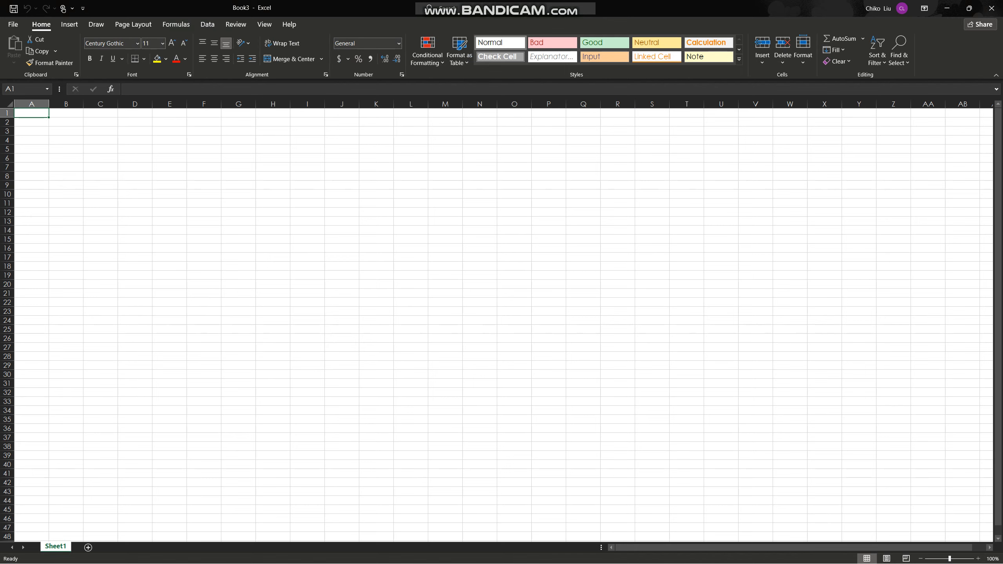
pyautogui.scroll(5, 501, 320)
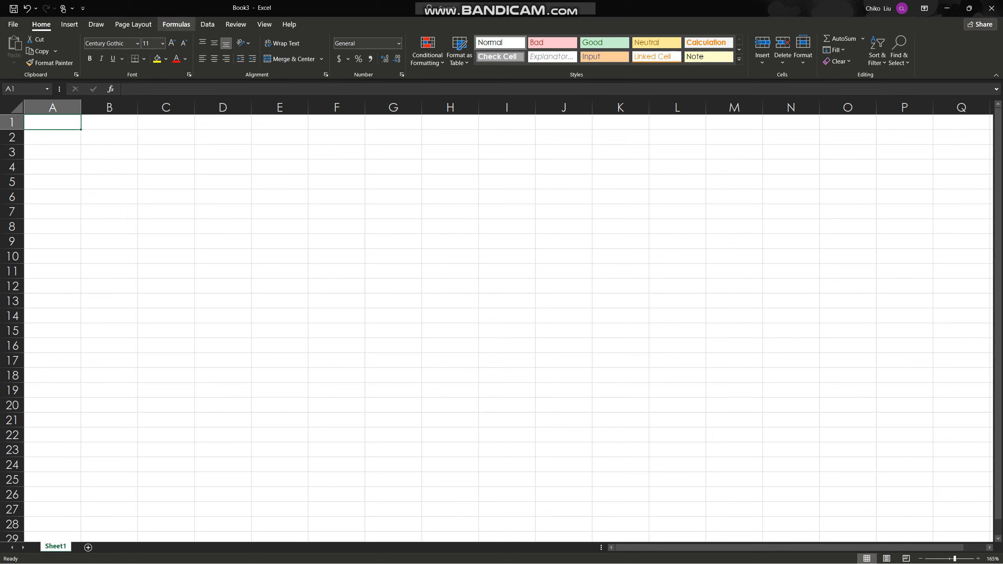
# Review the Get Data source categories and start a From Web data import in Book3
pyautogui.click(207, 25)
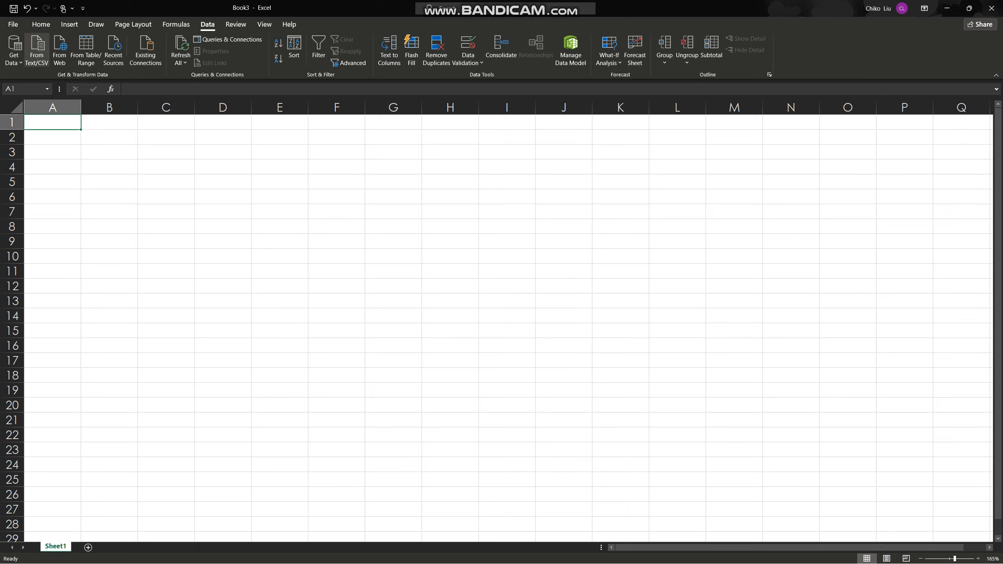
pyautogui.click(14, 50)
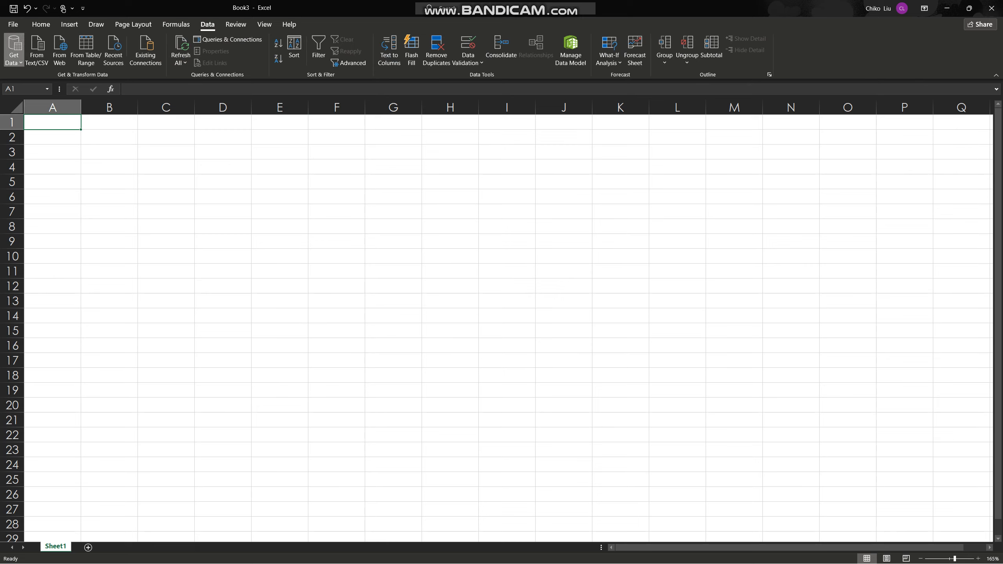
pyautogui.moveTo(55, 80)
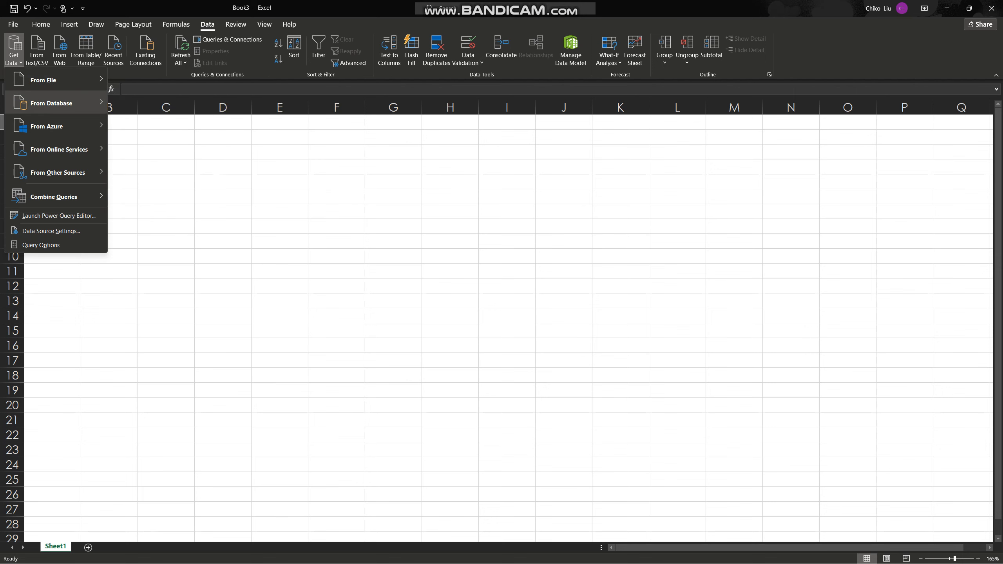
pyautogui.moveTo(59, 103)
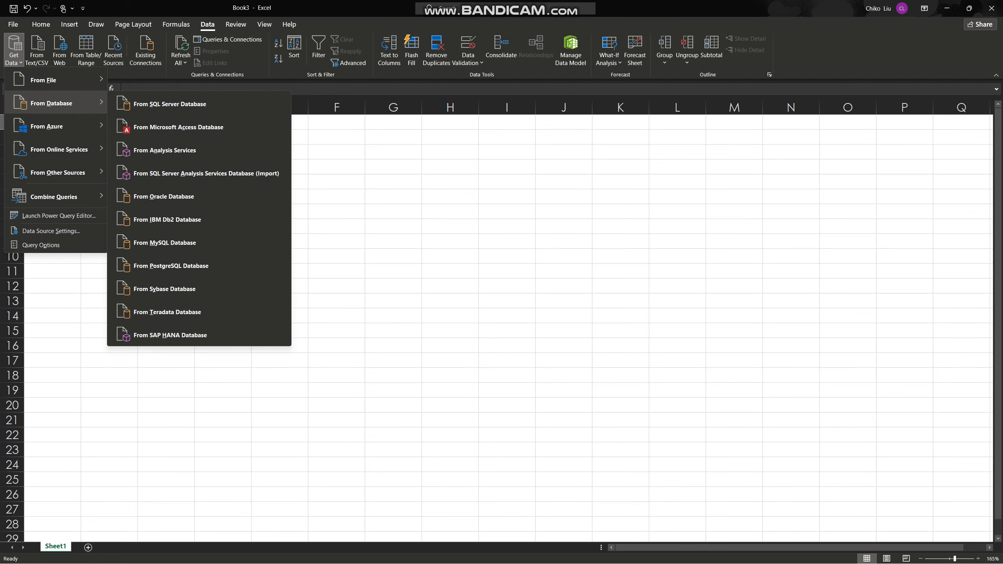
pyautogui.moveTo(60, 126)
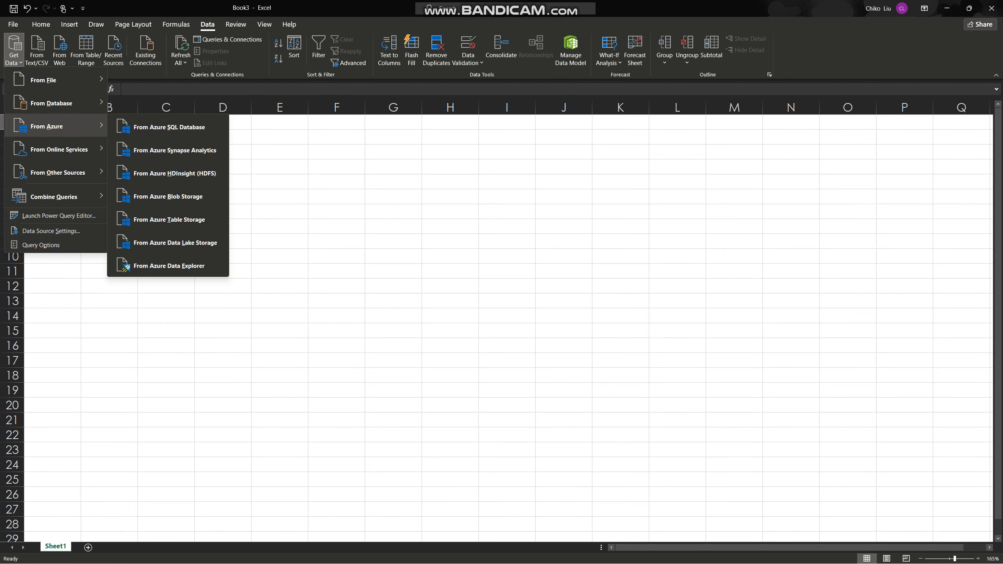
pyautogui.moveTo(59, 149)
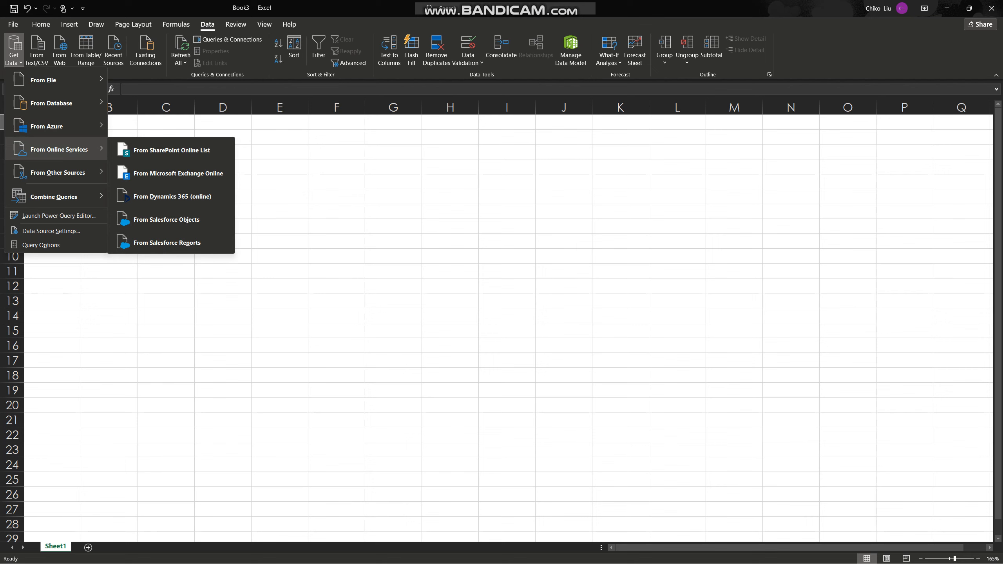
pyautogui.moveTo(59, 172)
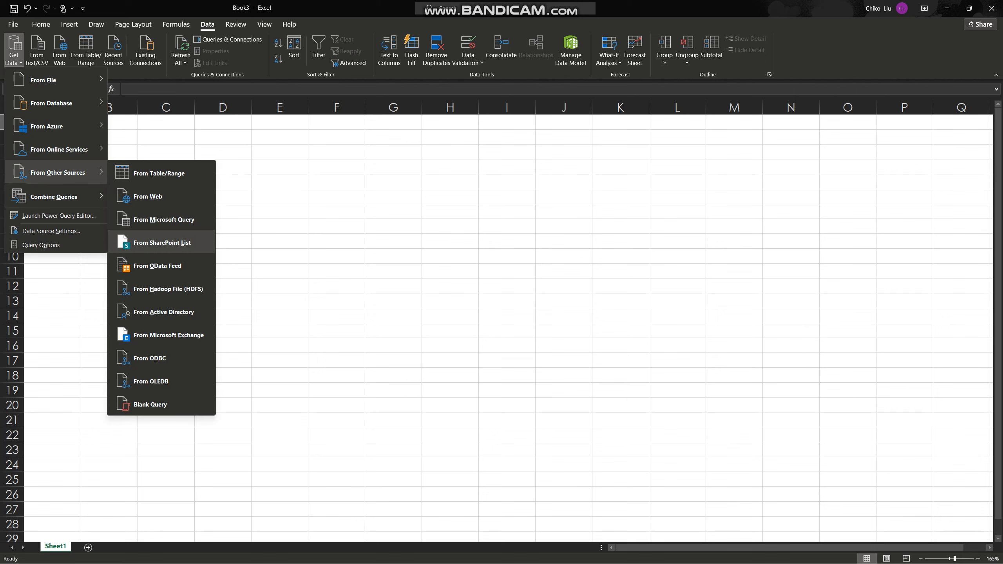
pyautogui.click(158, 196)
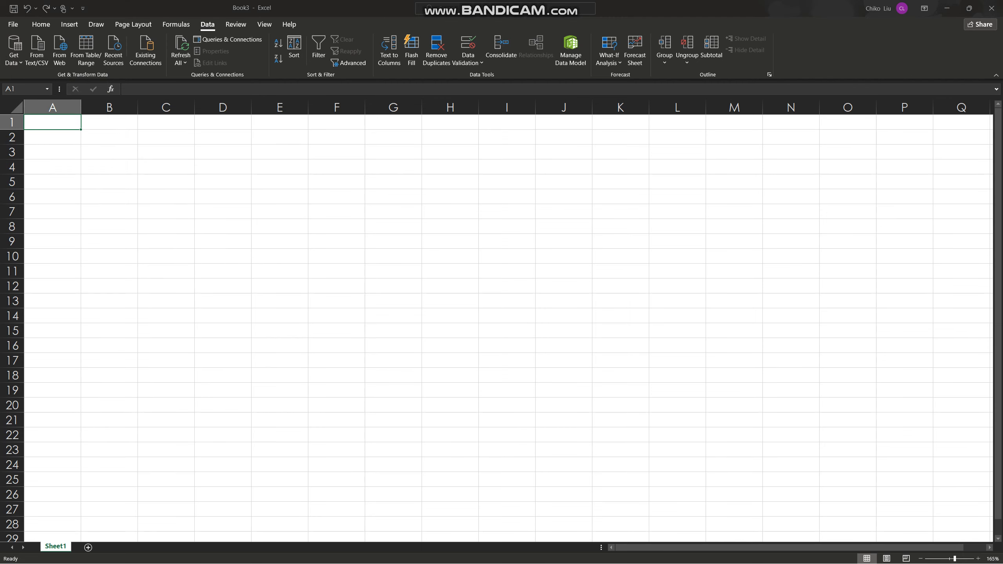
# Copy the web address of the SOA_2022 sheet from the browser and paste it as the URL of Excel's From Web import
pyautogui.hotkey('alt', 'Tab')
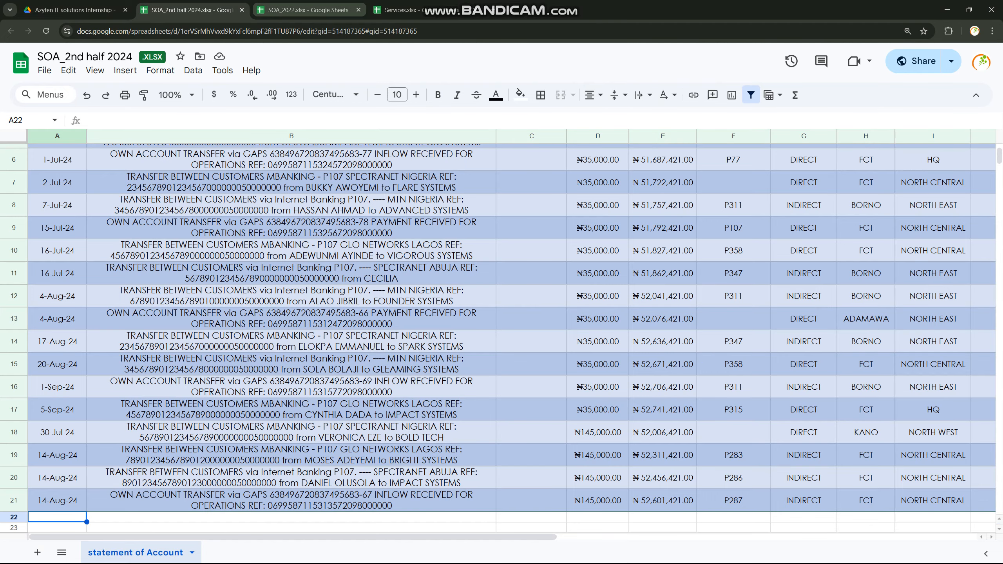
pyautogui.click(304, 10)
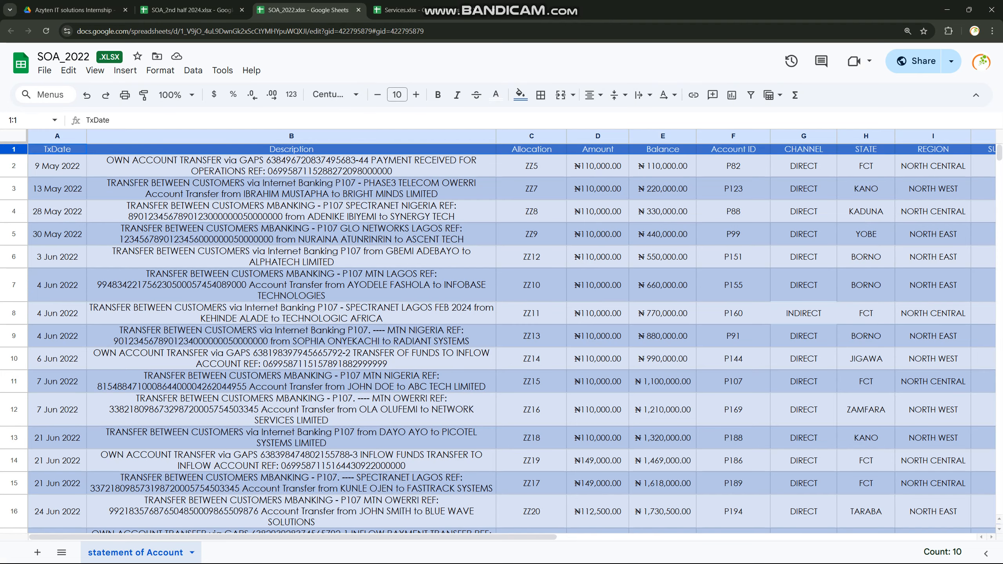
pyautogui.hotkey('ctrl', 'l')
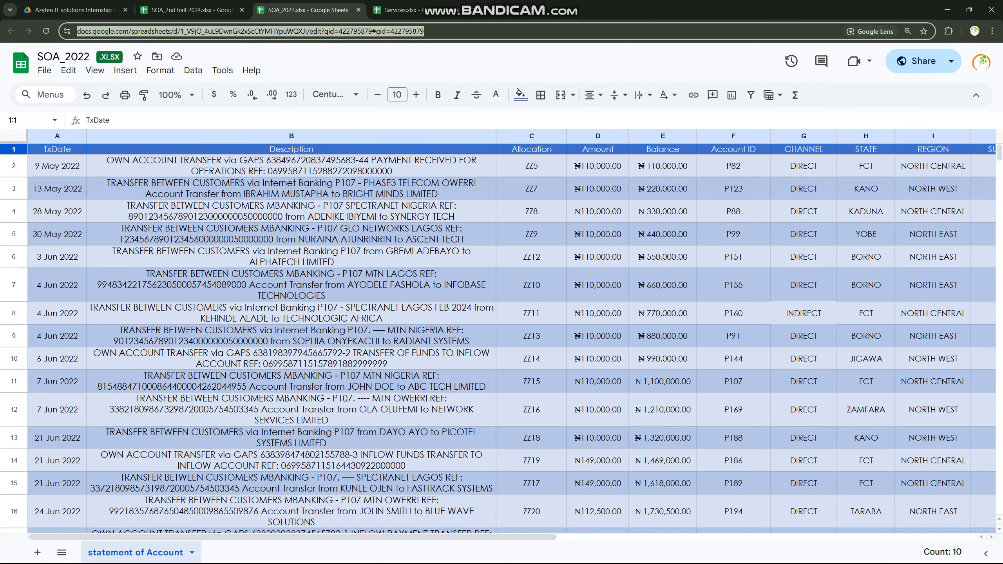
pyautogui.hotkey('alt', 'Tab')
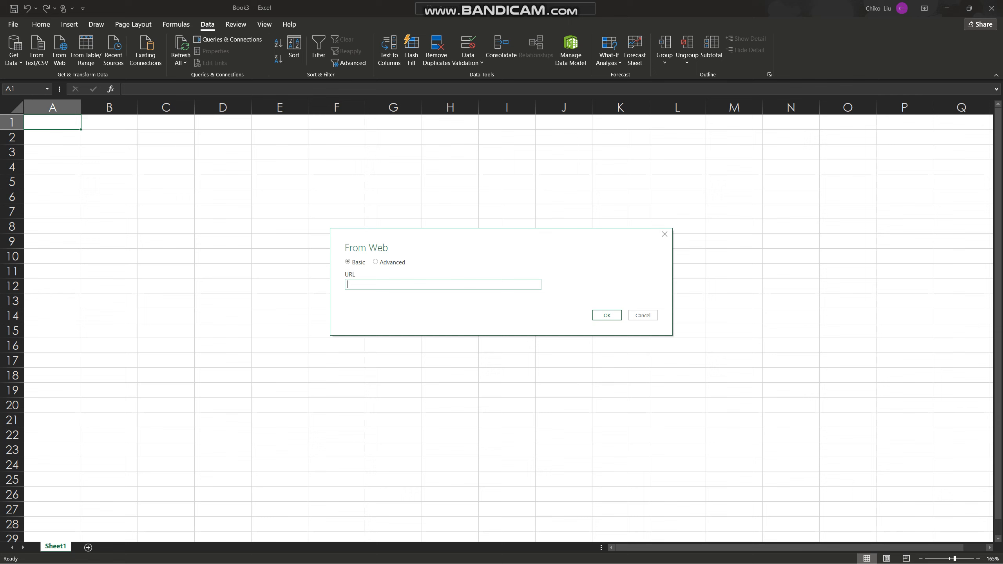
pyautogui.hotkey('ctrl', 'v')
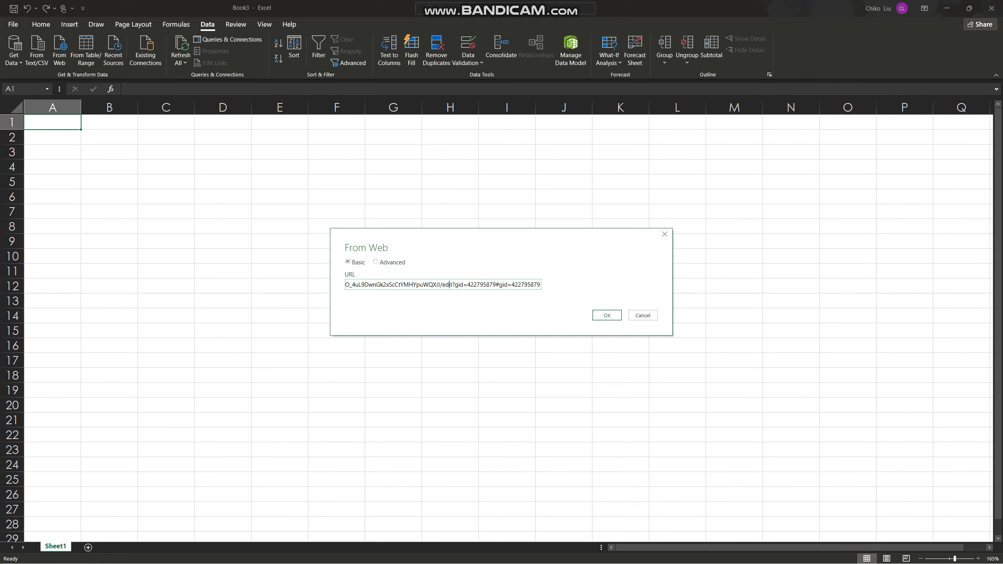
# In the import URL, replace "edit" with "export" and the first "gid" parameter name with "format", and select that parameter's number for replacement
pyautogui.moveTo(442, 284); pyautogui.dragTo(449, 284)
pyautogui.write('export')
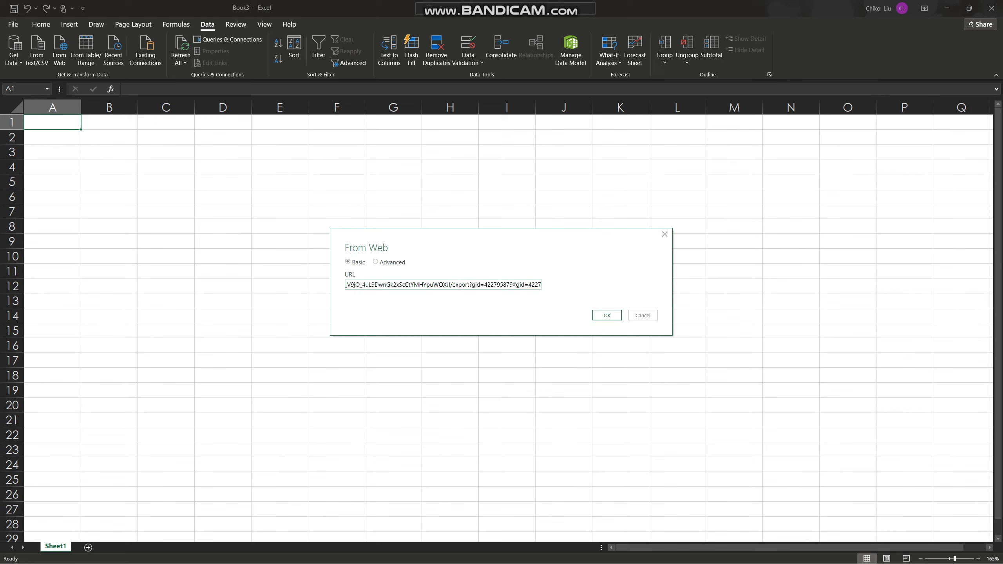
pyautogui.hotkey('shift', 'Right')
pyautogui.hotkey('shift', 'Right')
pyautogui.write('format')
pyautogui.hotkey('ctrl', 'shift', 'Right')
pyautogui.hotkey('ctrl', 'shift', 'Right')
pyautogui.hotkey('ctrl', 'shift', 'Right')
pyautogui.hotkey('ctrl', 'shift', 'Right')
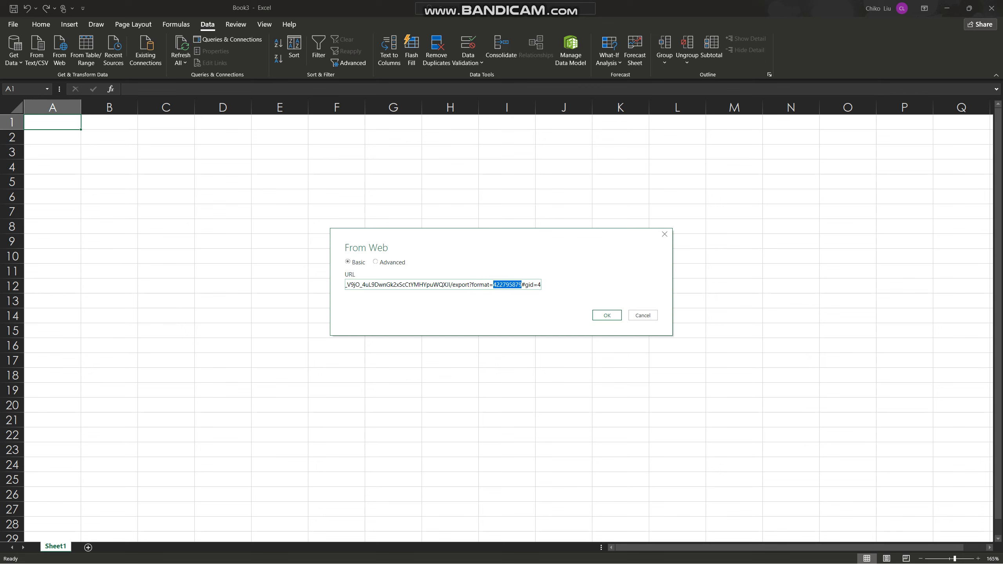
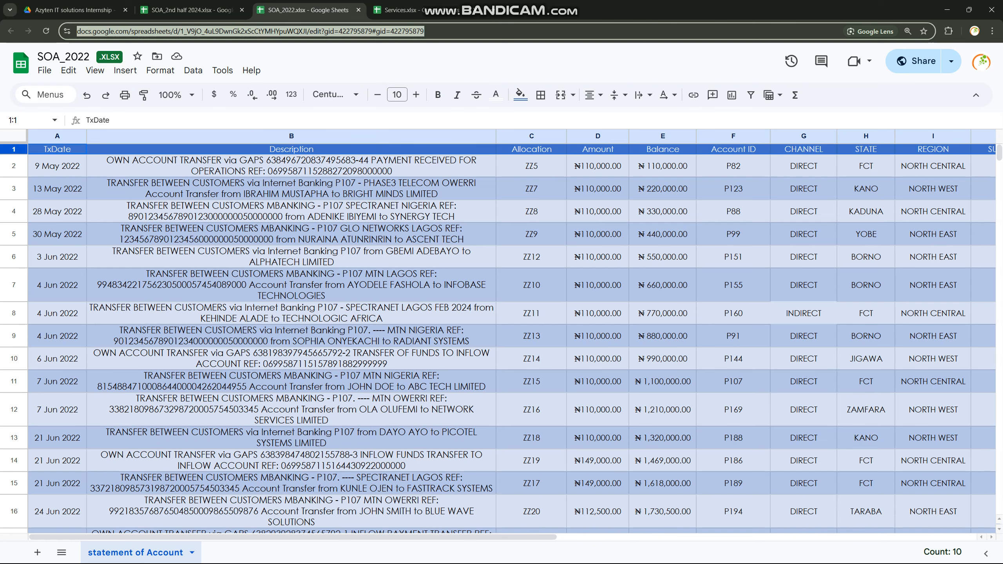
# Switch back to Excel, compare the previews of Table_1 and statement of Account, and open Table_1 for transformation in a maximized Power Query Editor
pyautogui.click(291, 257)
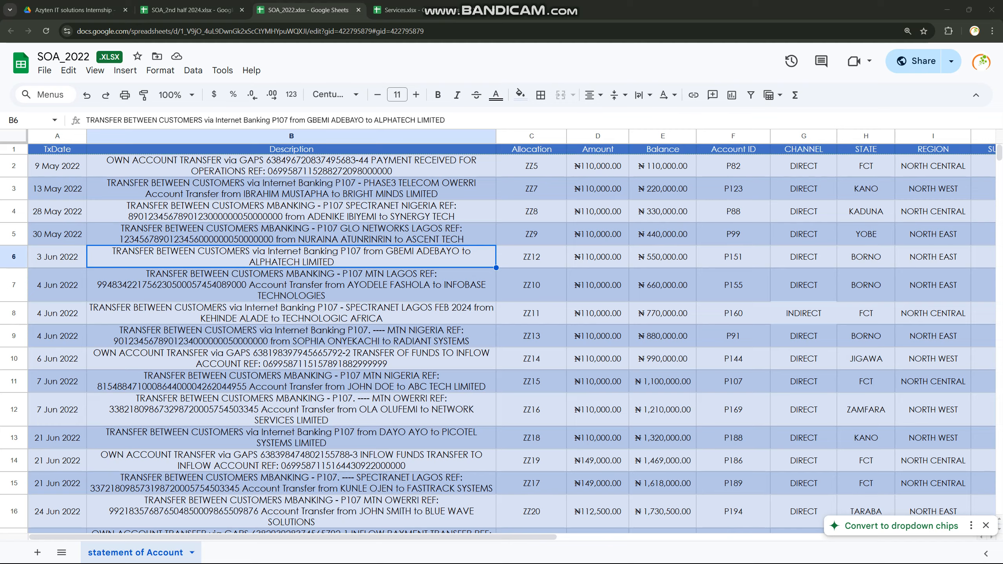
pyautogui.hotkey('alt', 'Tab')
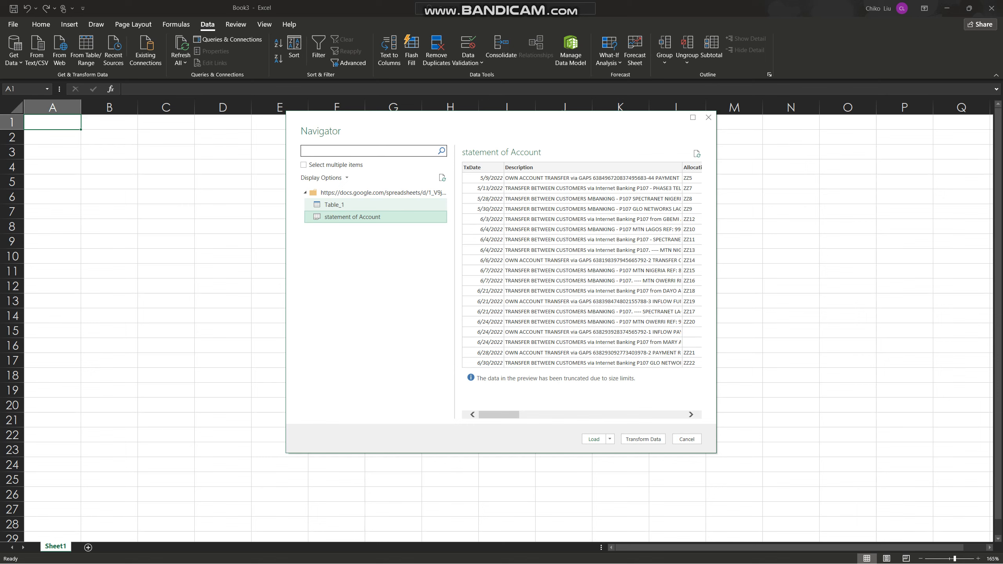
pyautogui.click(335, 205)
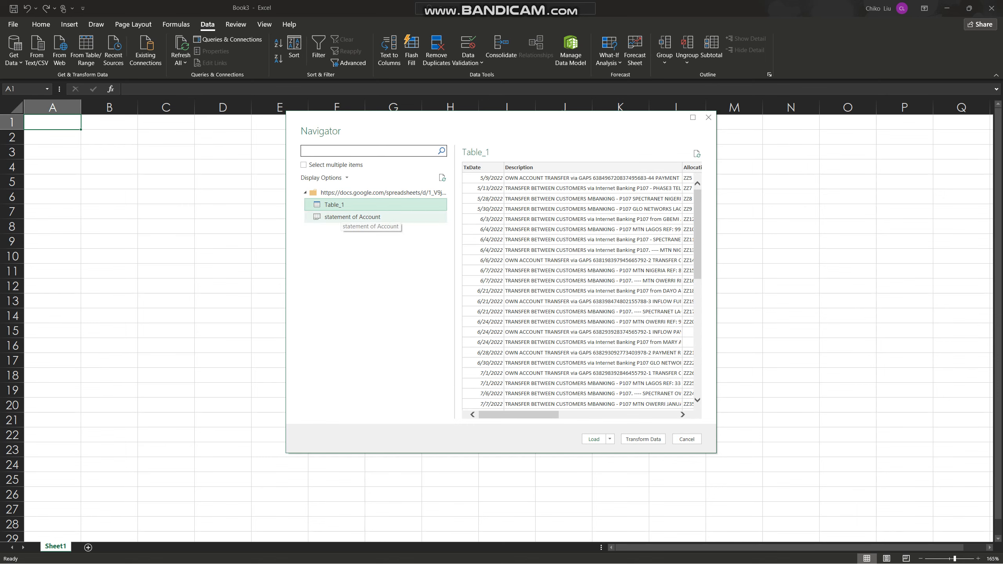
pyautogui.click(343, 217)
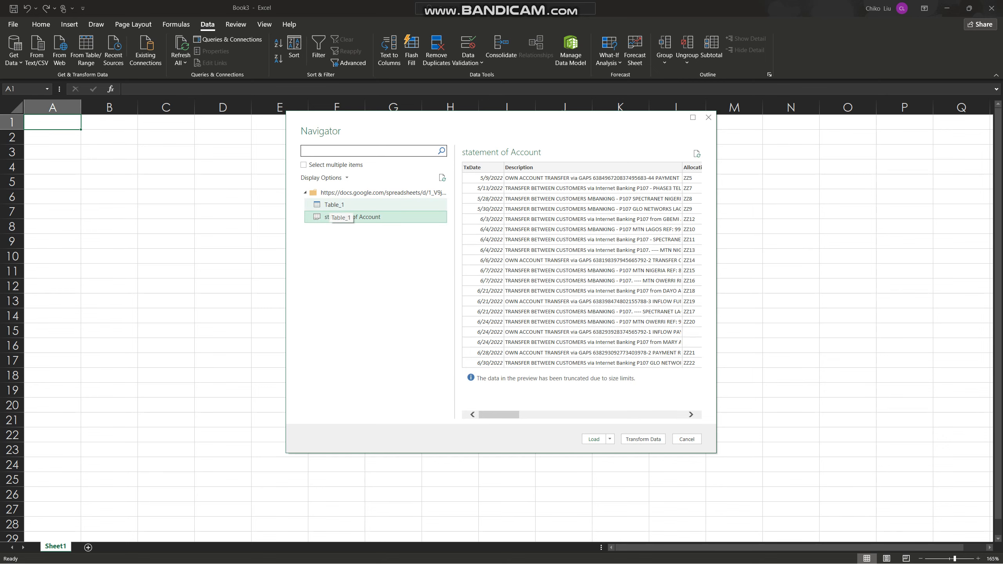
pyautogui.click(332, 205)
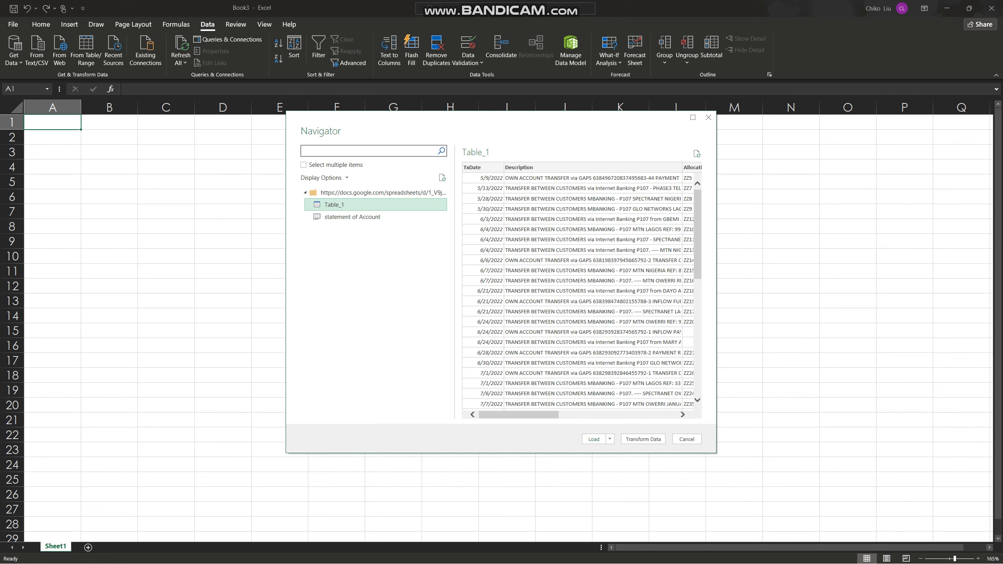
pyautogui.click(643, 439)
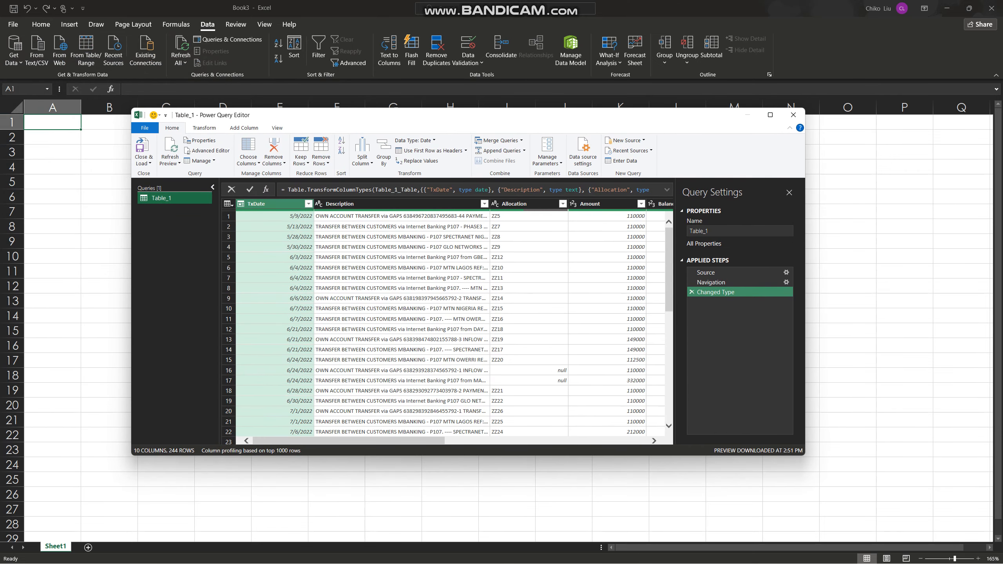
pyautogui.click(770, 114)
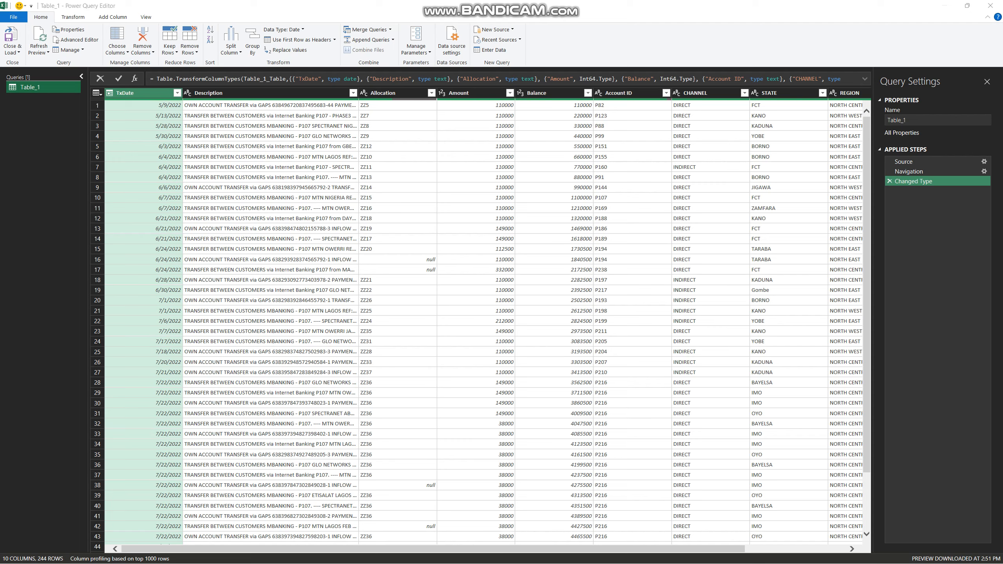
# Switch to the browser, close the two open SOA sheets, and copy the sharing link of SOA_1st half 2023.xlsx from the Drive folder
pyautogui.hotkey('alt', 'Tab')
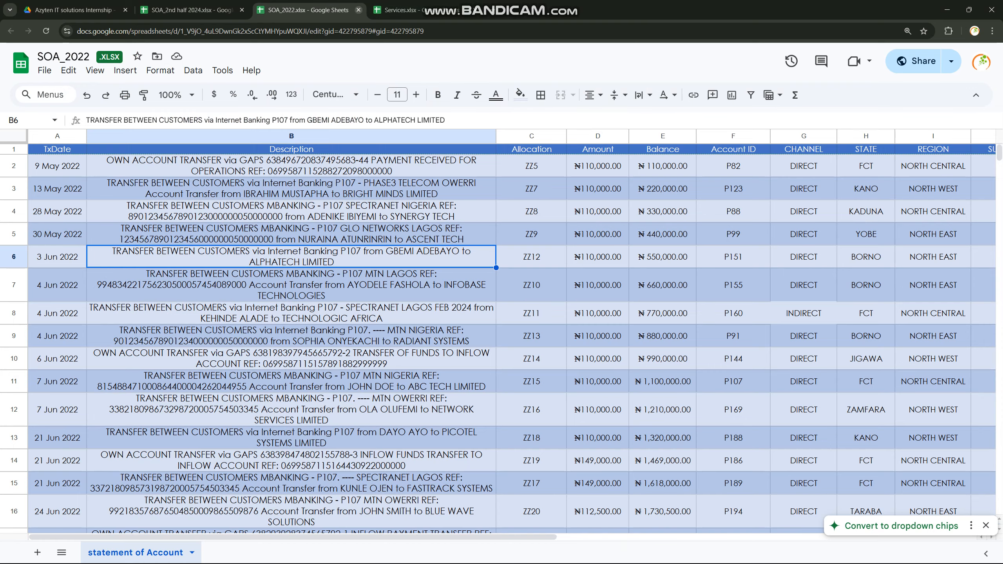
pyautogui.click(359, 10)
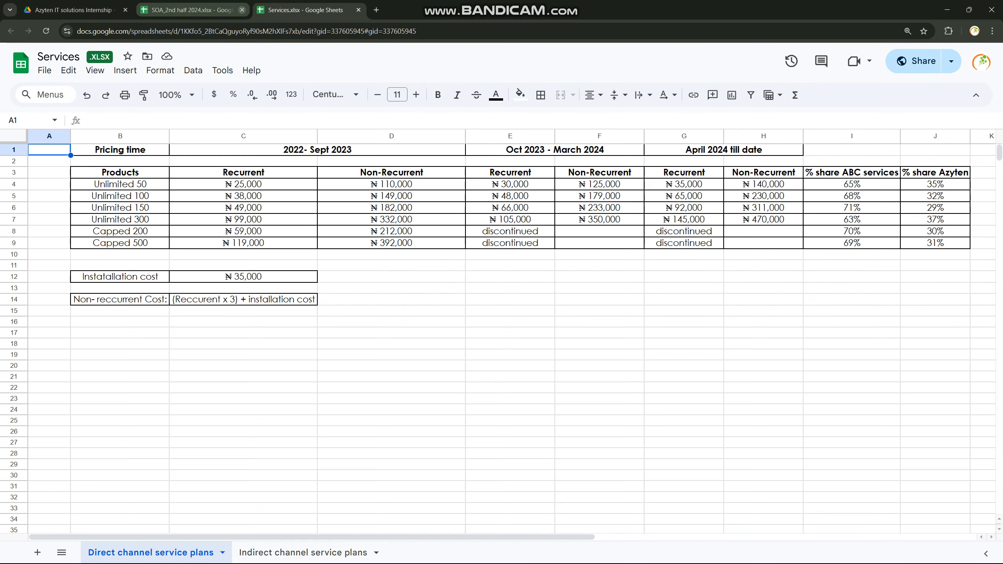
pyautogui.click(243, 9)
pyautogui.click(74, 9)
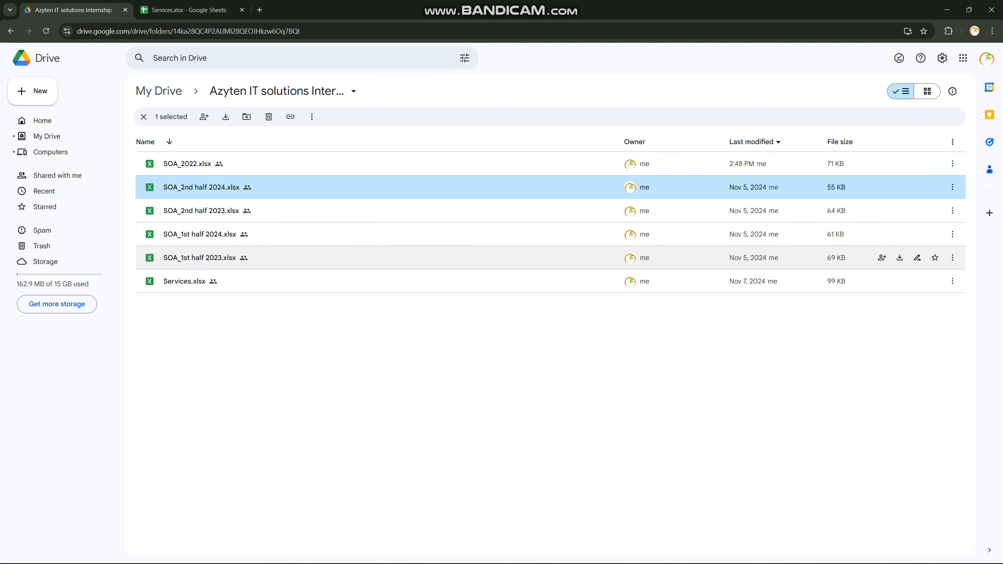
pyautogui.rightClick(196, 260)
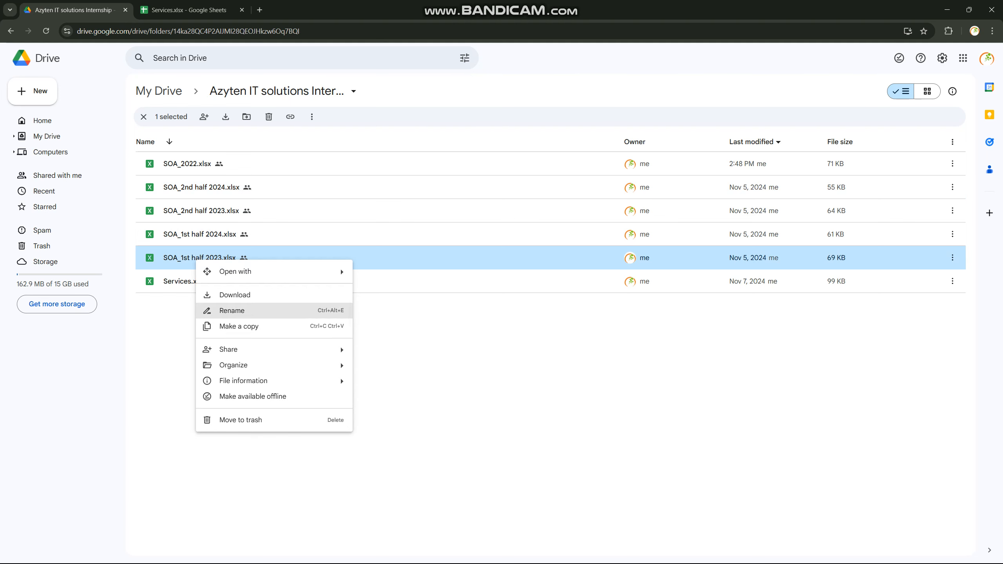
pyautogui.moveTo(277, 349)
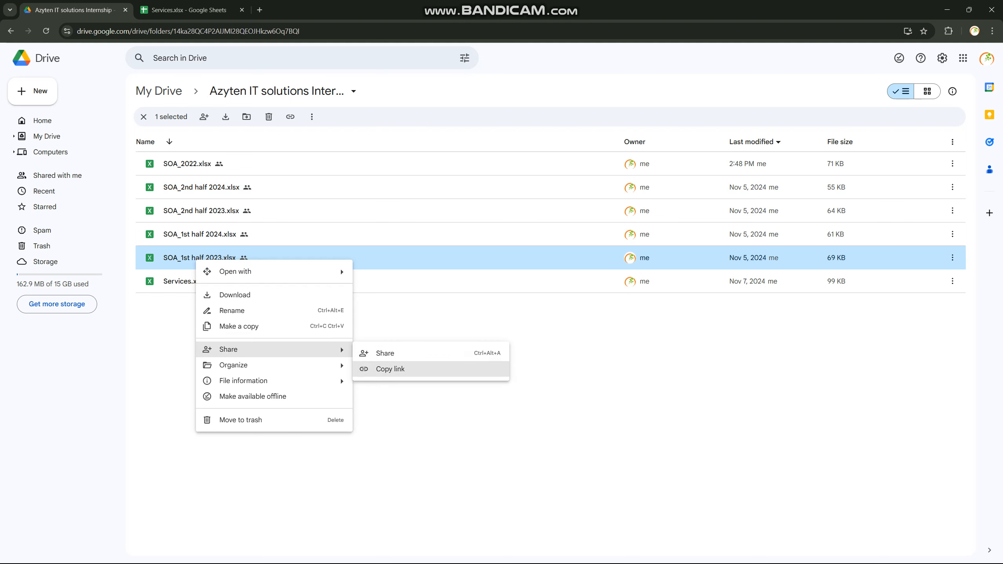
pyautogui.click(389, 367)
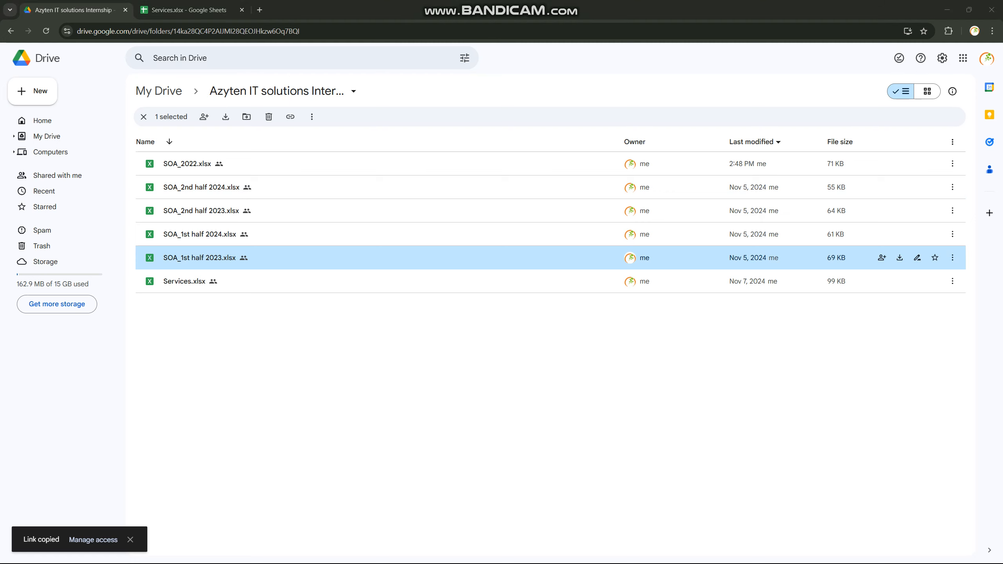
# Switch to the Power Query Editor, add a new Web source and paste the copied link as its URL
pyautogui.hotkey('alt', 'Tab')
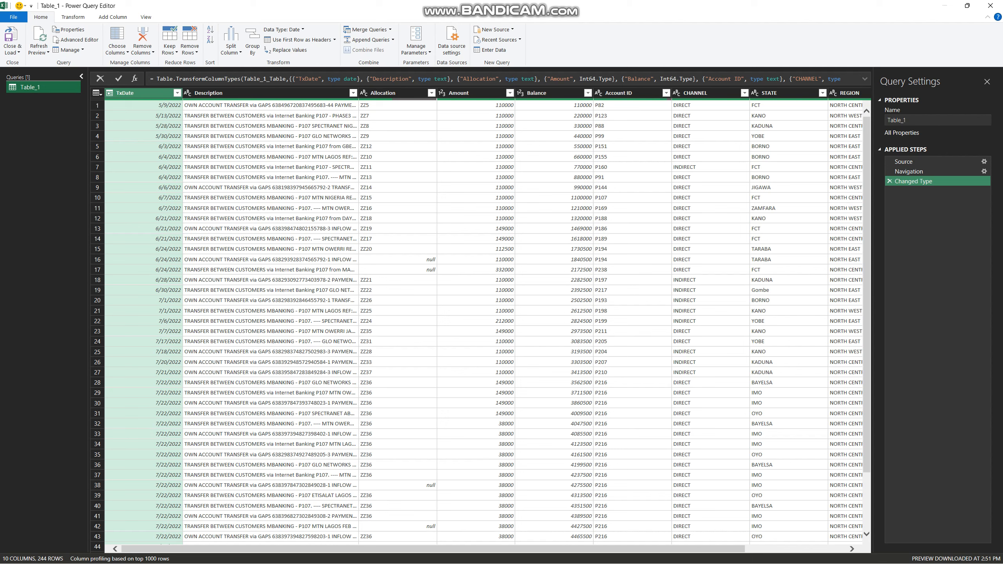
pyautogui.click(494, 29)
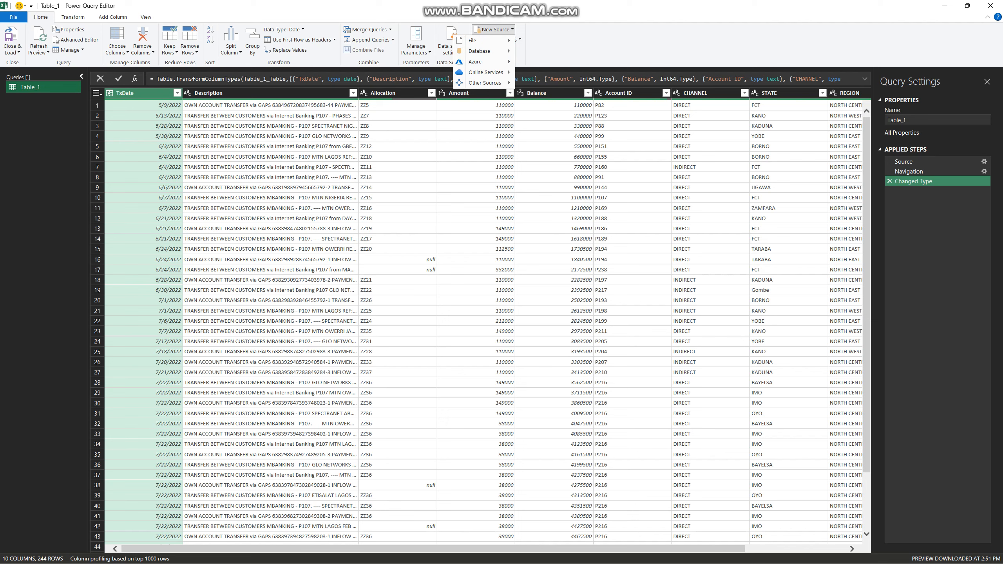
pyautogui.moveTo(480, 40)
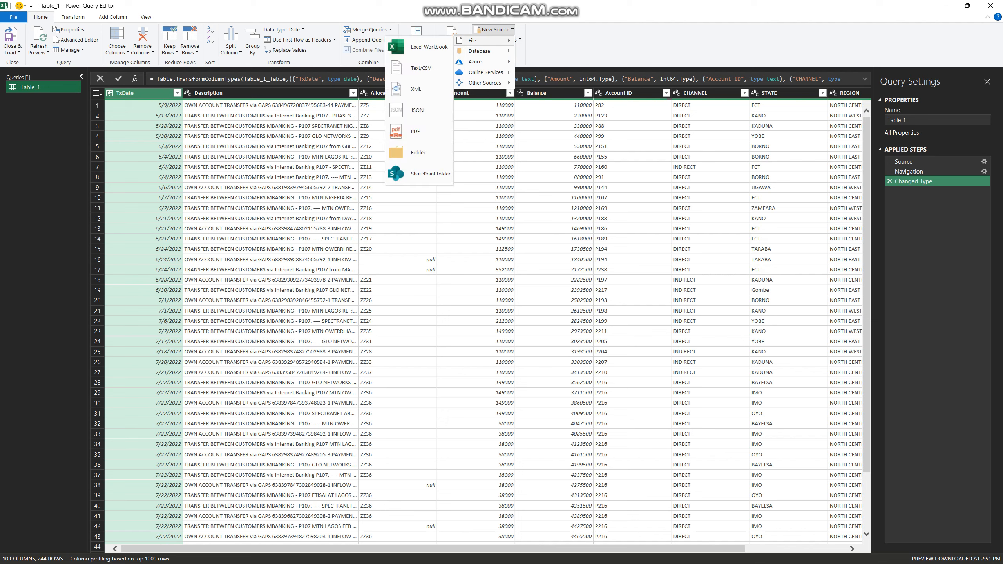
pyautogui.moveTo(485, 82)
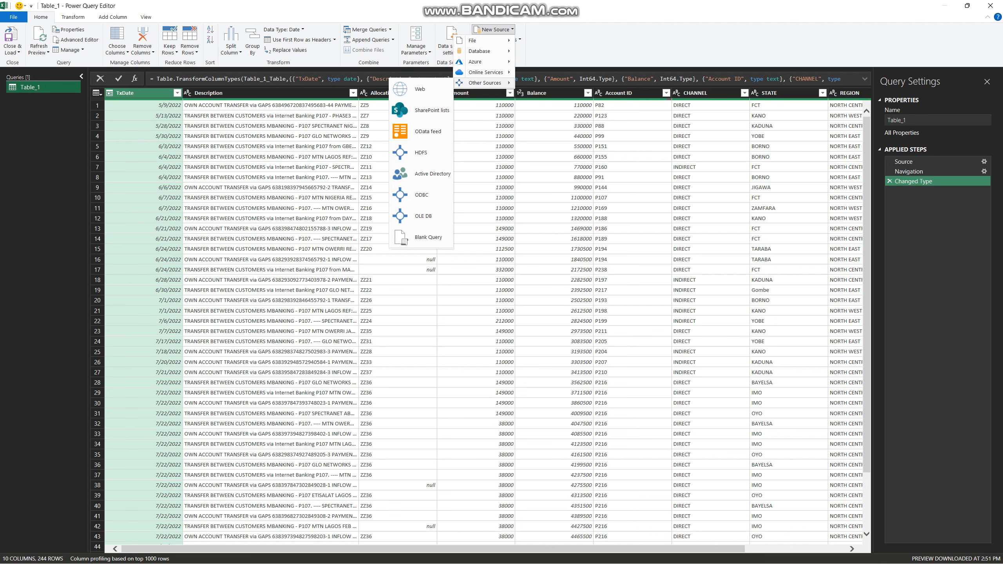
pyautogui.click(420, 89)
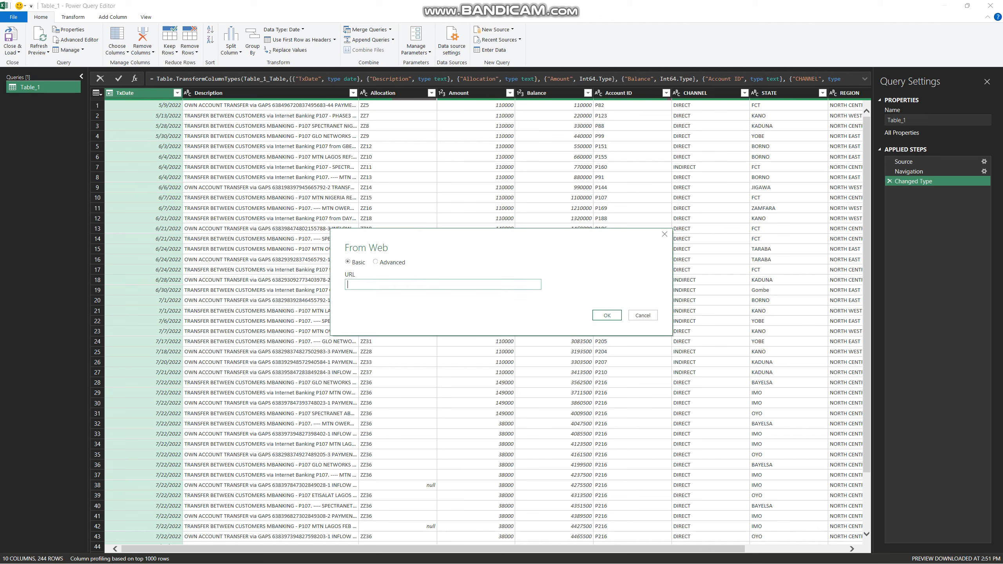
pyautogui.hotkey('ctrl', 'v')
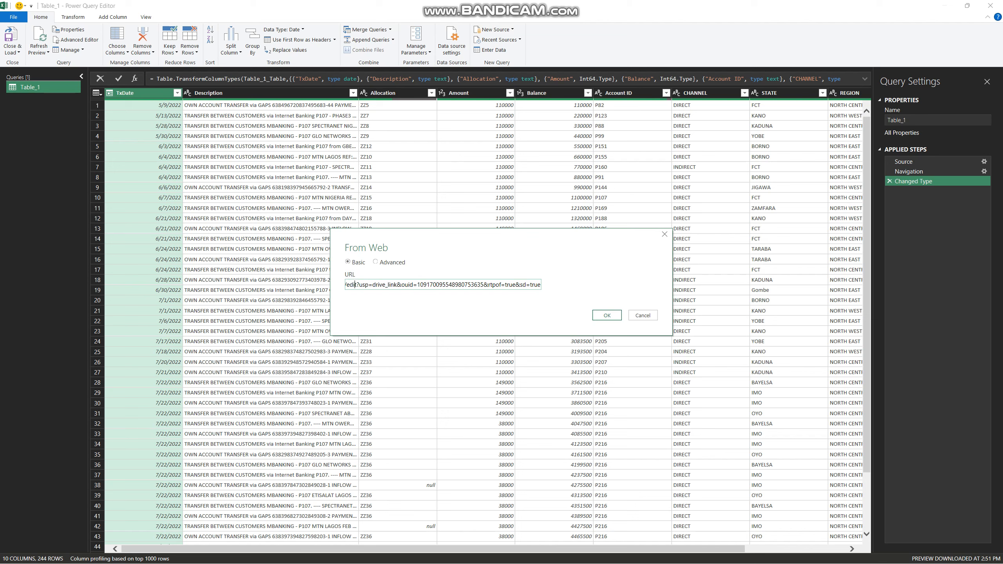
# Replace "edit" with "export" in the pasted import URL
pyautogui.press('Left')
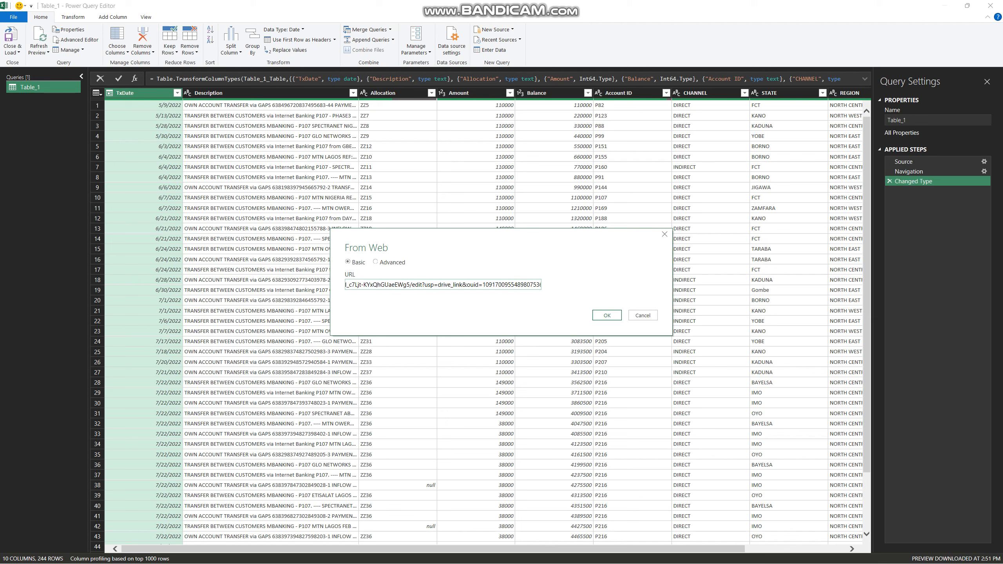
pyautogui.hotkey('shift', 'Right')
pyautogui.hotkey('shift', 'Right')
pyautogui.hotkey('shift', 'Right')
pyautogui.write('e')
pyautogui.write('xport')
# Replace the "usp" parameter name with "format" and everything after its equals sign with "xlsx", so the URL ends in "export?format=xlsx"
pyautogui.press('Right')
pyautogui.hotkey('shift', 'Right')
pyautogui.hotkey('shift', 'Right')
pyautogui.write('format')
pyautogui.hotkey('ctrl', 'shift', 'Right')
pyautogui.hotkey('ctrl', 'shift', 'Right')
pyautogui.hotkey('ctrl', 'shift', 'Right')
pyautogui.hotkey('ctrl', 'shift', 'Right')
pyautogui.hotkey('ctrl', 'shift', 'Right')
pyautogui.hotkey('ctrl', 'shift', 'Right')
pyautogui.hotkey('ctrl', 'shift', 'Right')
pyautogui.hotkey('ctrl', 'shift', 'Right')
pyautogui.hotkey('ctrl', 'shift', 'Right')
pyautogui.hotkey('ctrl', 'shift', 'Right')
pyautogui.hotkey('ctrl', 'shift', 'Right')
pyautogui.hotkey('ctrl', 'shift', 'Right')
pyautogui.hotkey('ctrl', 'shift', 'Right')
pyautogui.hotkey('ctrl', 'shift', 'Right')
pyautogui.hotkey('ctrl', 'shift', 'Right')
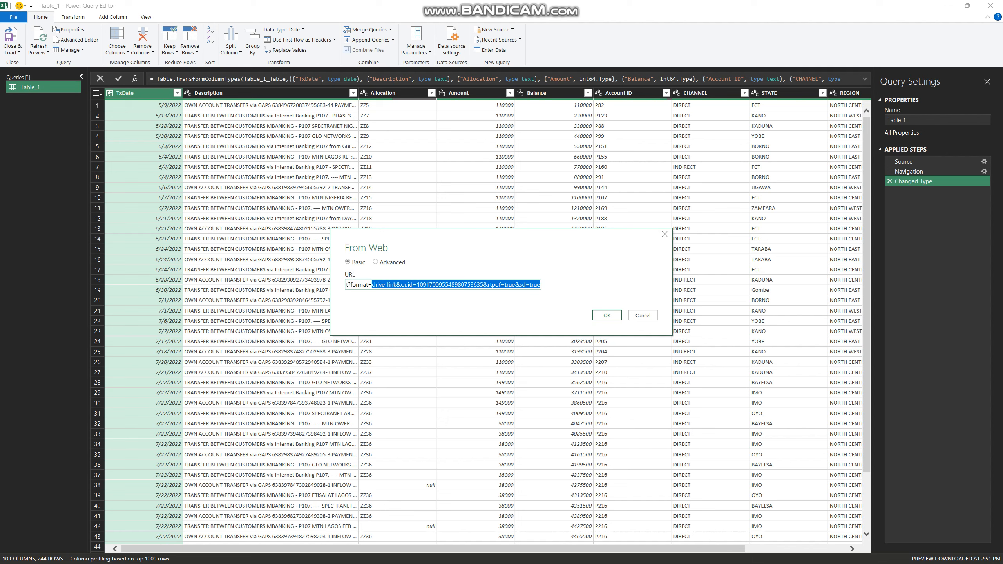
pyautogui.write('xl')
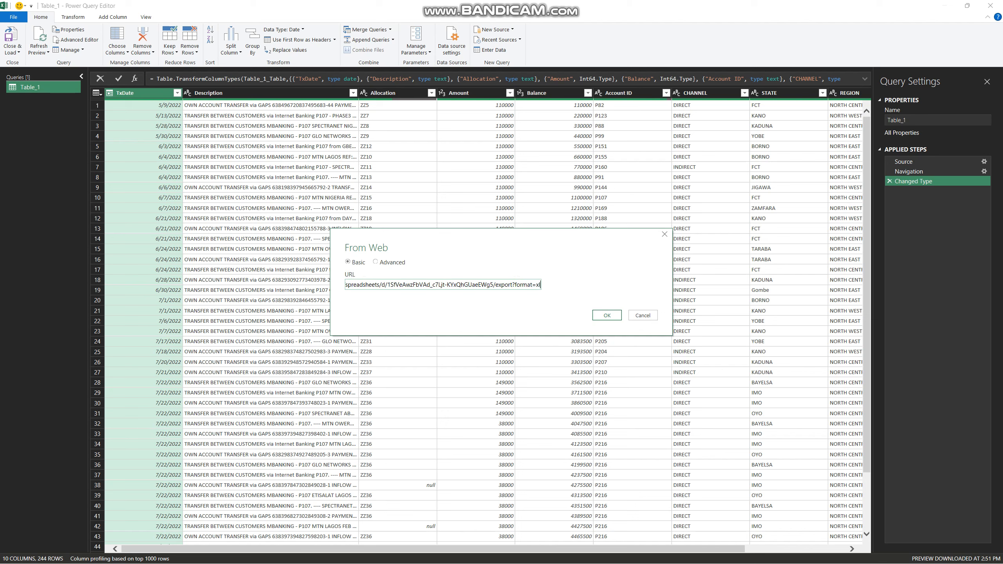
pyautogui.write('sx')
# Submit the edited URL and import the workbook's statement of Account sheet as a new query
pyautogui.press('Return')
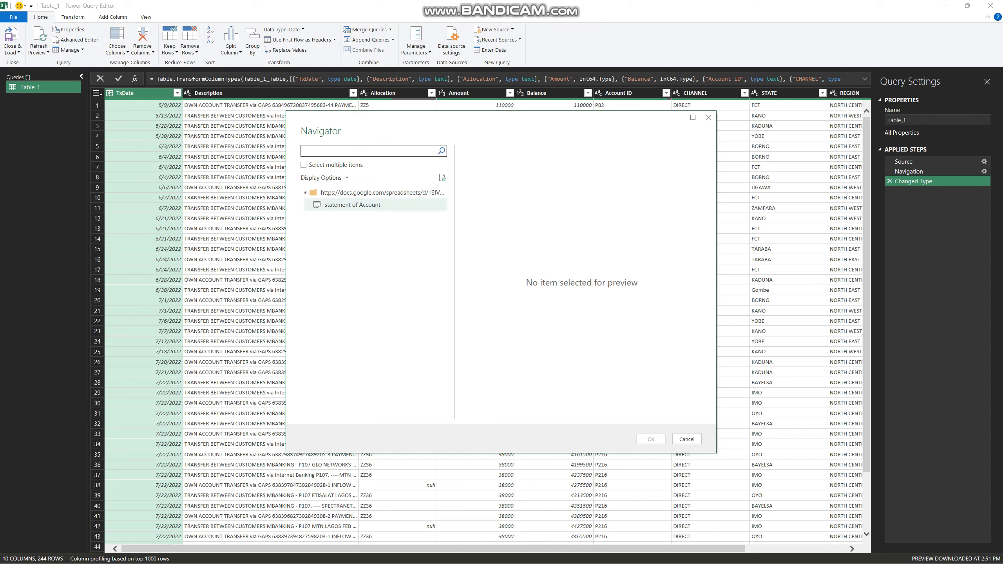
pyautogui.click(352, 204)
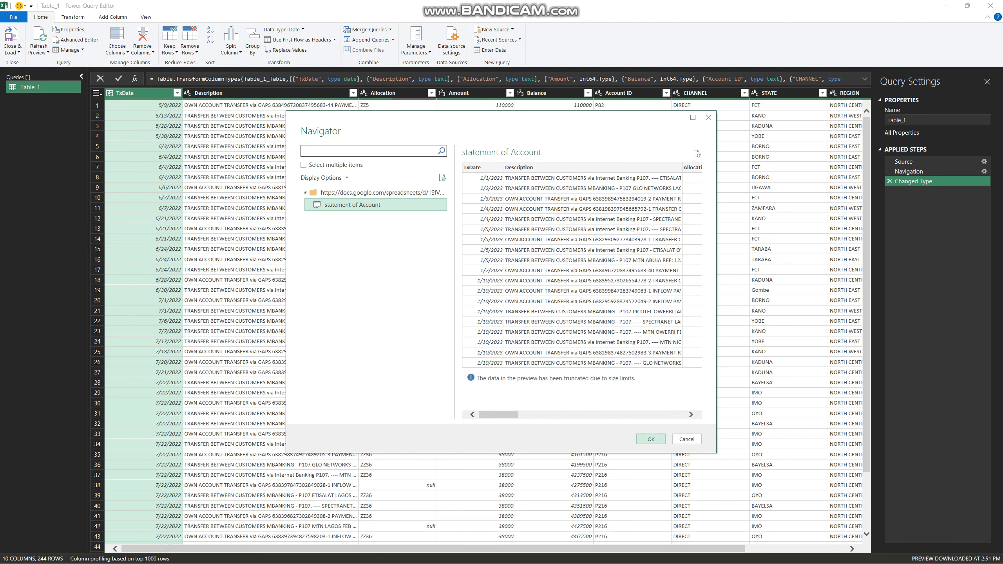
pyautogui.click(651, 438)
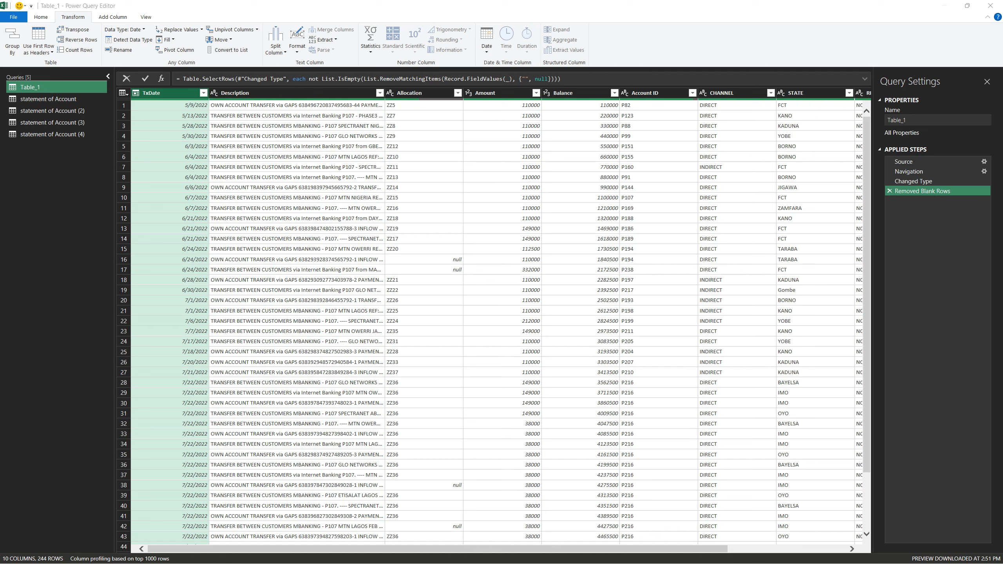
# Examine the columns and rows of the Table_1, statement of Account, statement of Account (3) and statement of Account (4) queries
pyautogui.hscroll(5, 497, 316)
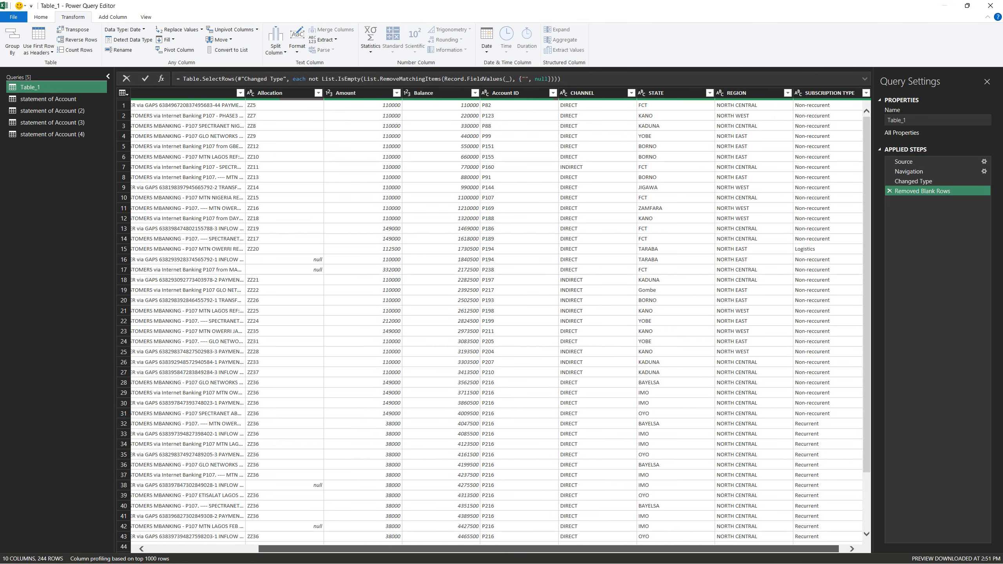
pyautogui.hscroll(-5, 497, 316)
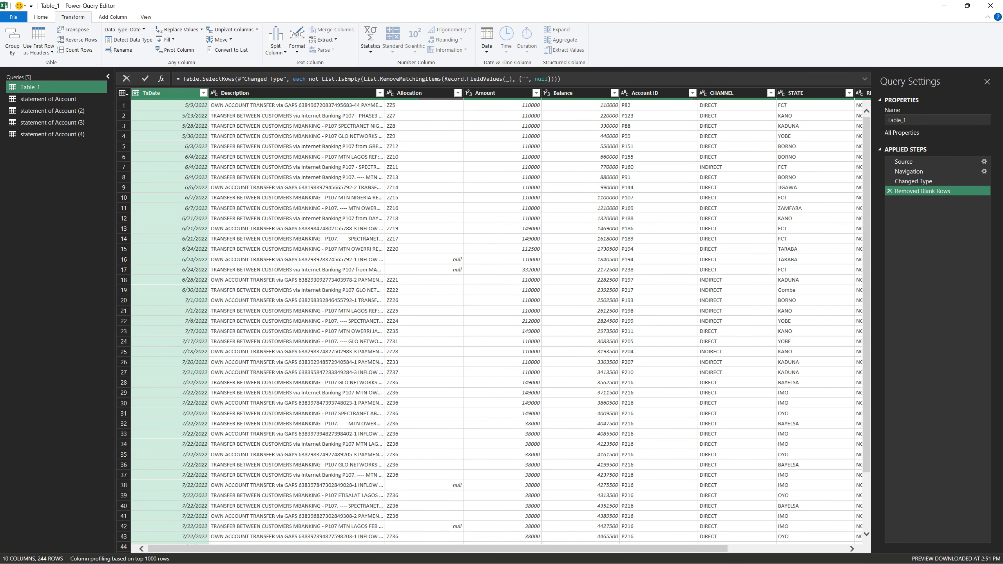
pyautogui.click(61, 99)
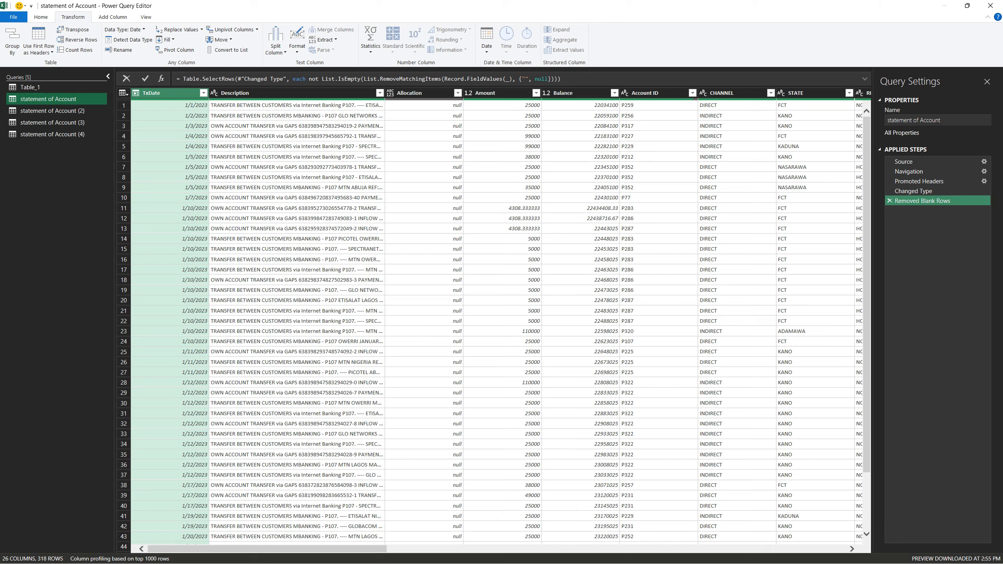
pyautogui.moveTo(261, 549)
pyautogui.mouseDown()
pyautogui.moveTo(643, 549)
pyautogui.moveTo(260, 550)
pyautogui.mouseUp()
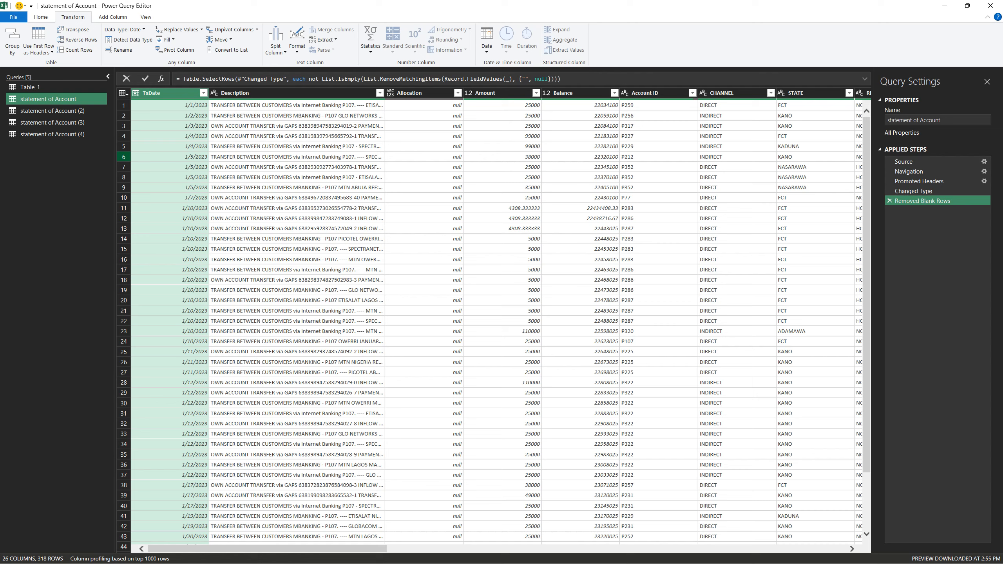
pyautogui.click(52, 123)
pyautogui.moveTo(267, 549)
pyautogui.mouseDown()
pyautogui.moveTo(509, 549)
pyautogui.moveTo(272, 550)
pyautogui.mouseUp()
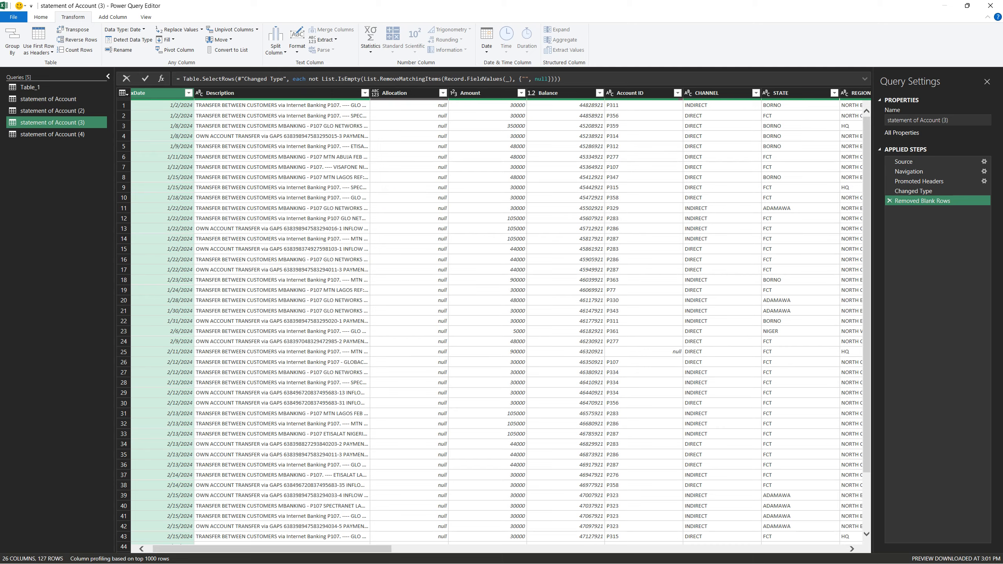
pyautogui.click(53, 135)
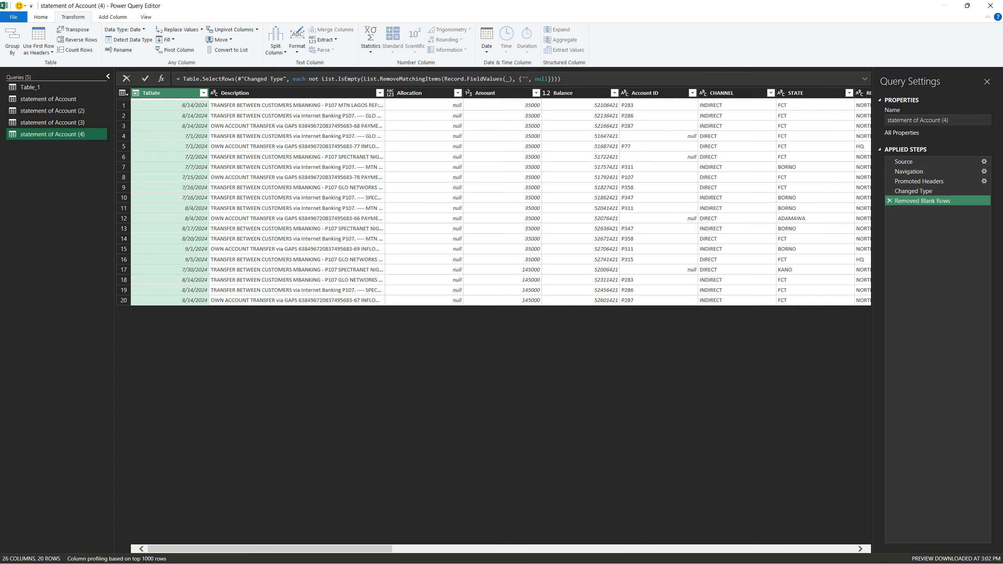
pyautogui.moveTo(272, 549)
pyautogui.mouseDown()
pyautogui.moveTo(549, 549)
pyautogui.moveTo(273, 549)
pyautogui.mouseUp()
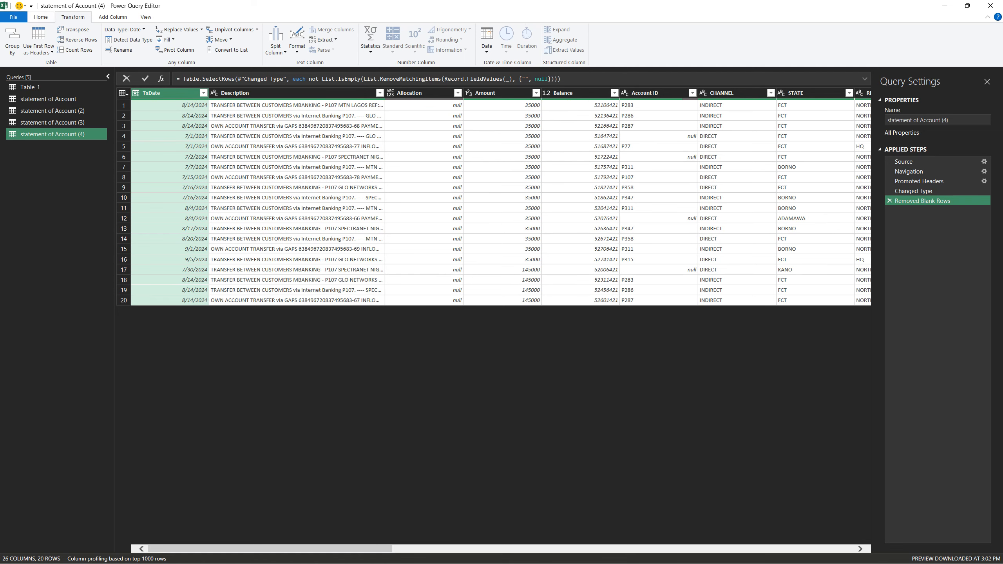
# Start appending queries as a new query with three or more tables, and clear statement of Account (4) from the tables to append
pyautogui.click(40, 17)
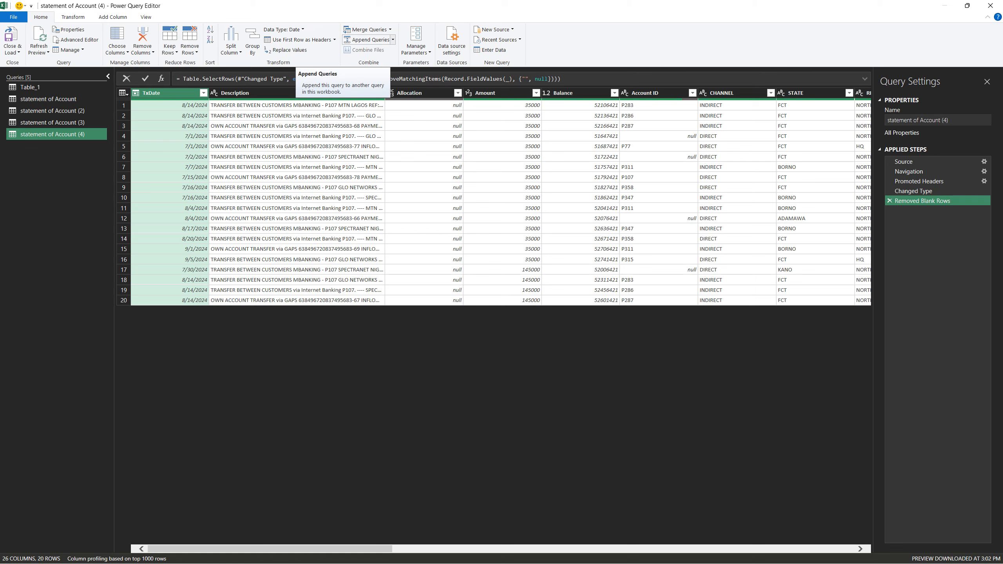
pyautogui.click(393, 40)
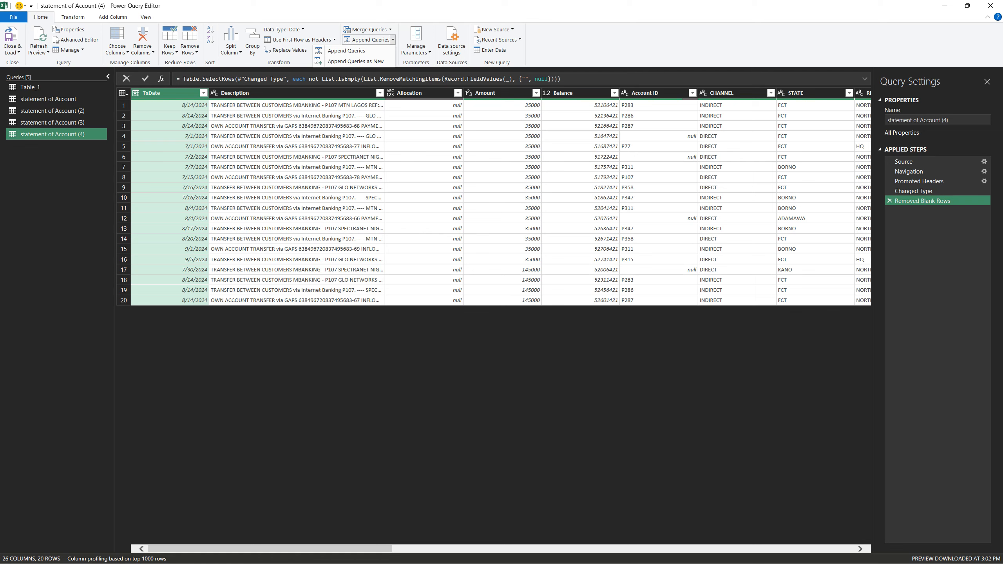
pyautogui.click(355, 61)
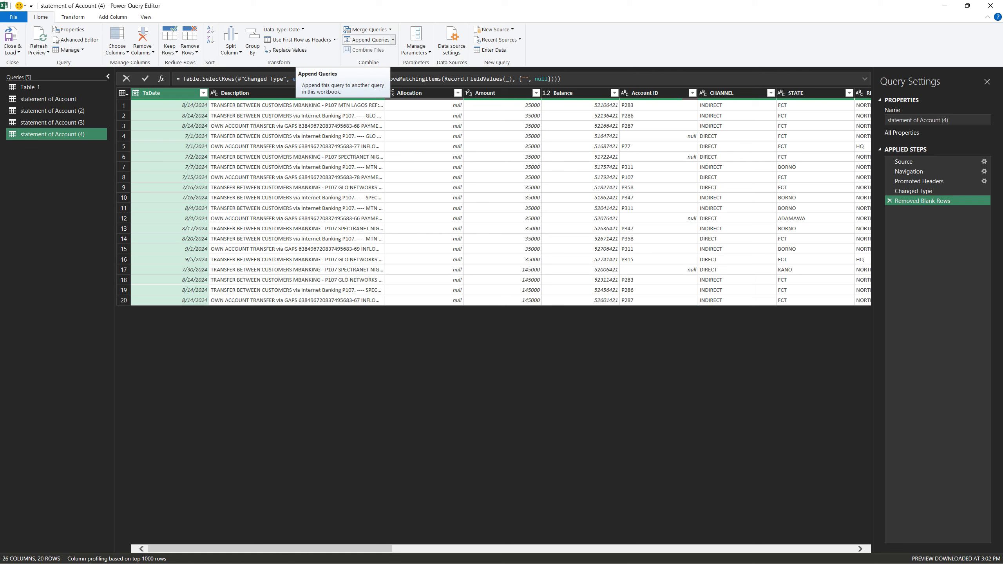
pyautogui.click(393, 39)
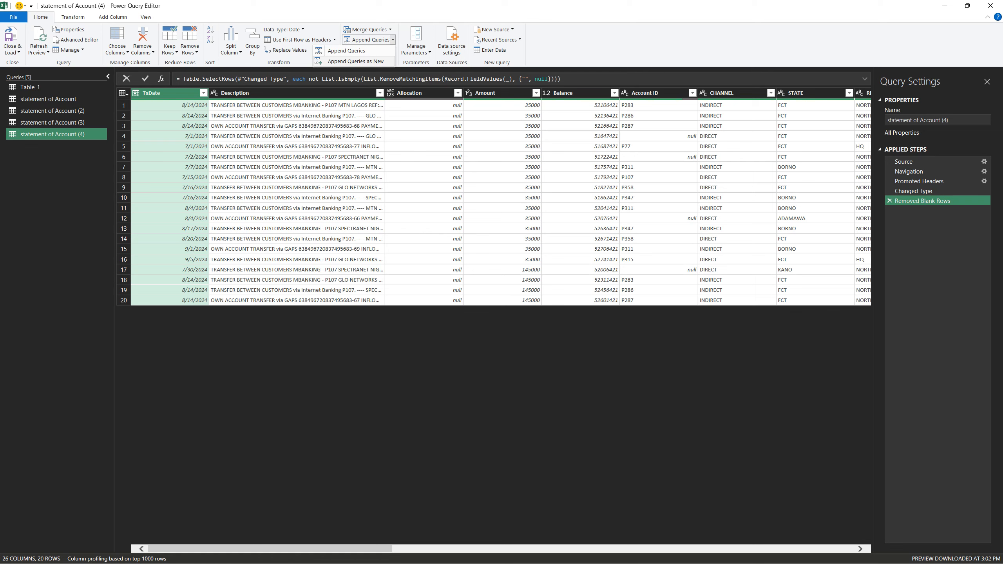
pyautogui.click(355, 62)
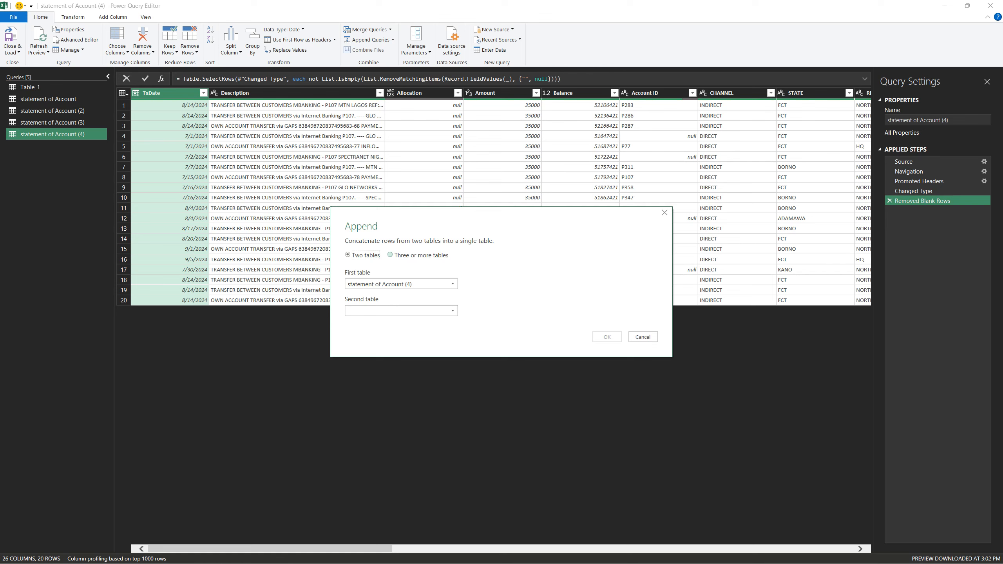
pyautogui.click(391, 255)
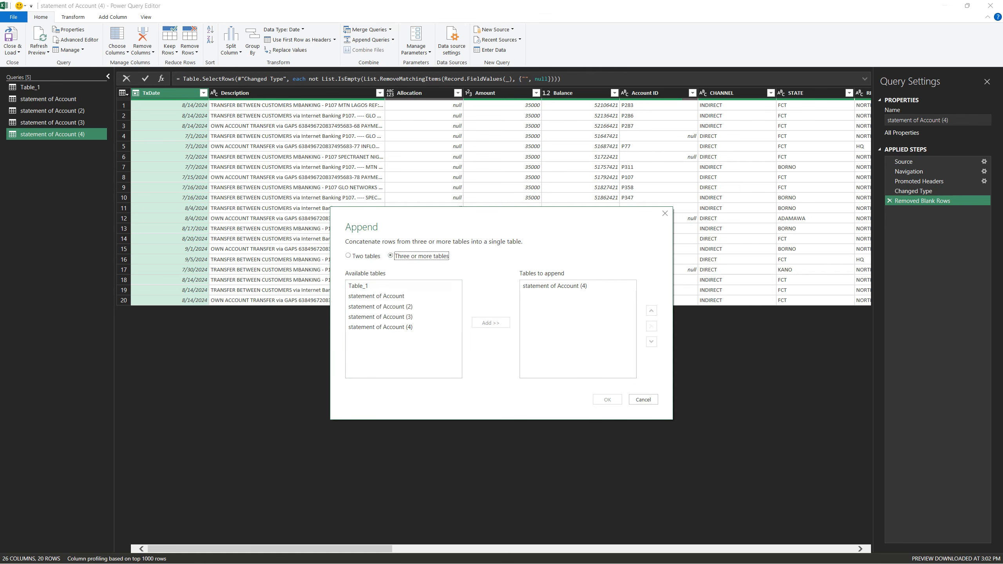
pyautogui.click(563, 286)
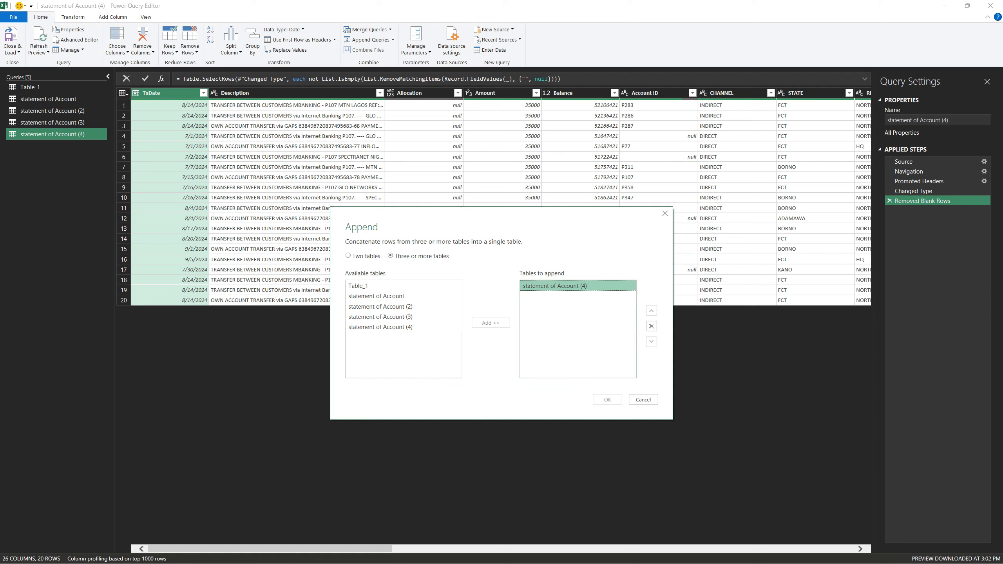
pyautogui.click(652, 326)
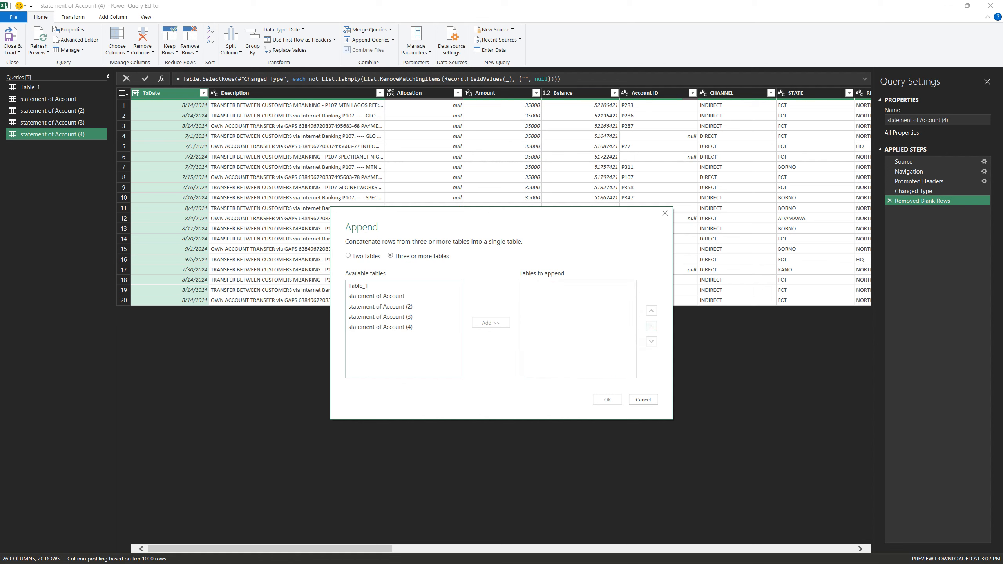
pyautogui.click(358, 286)
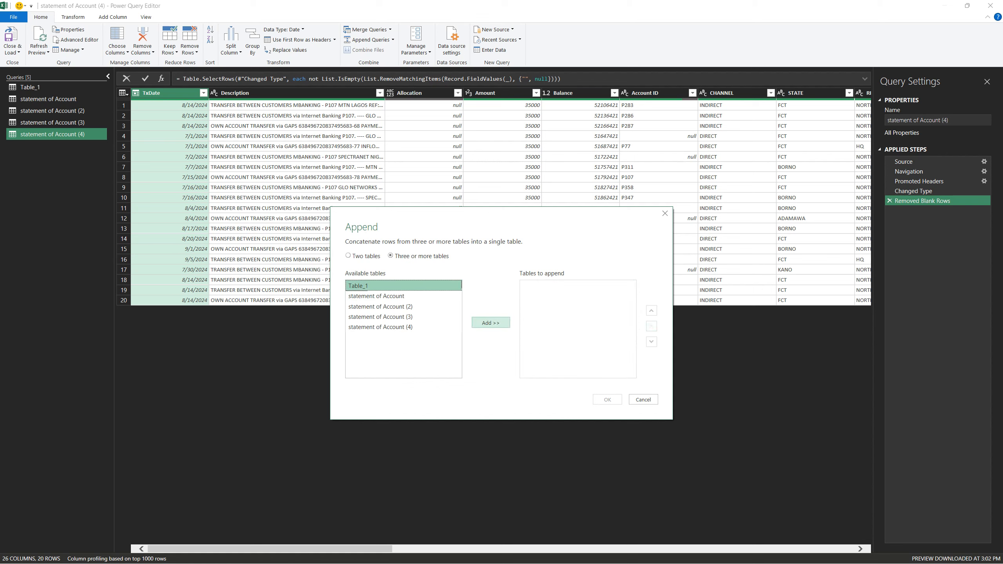
pyautogui.click(491, 323)
pyautogui.click(376, 296)
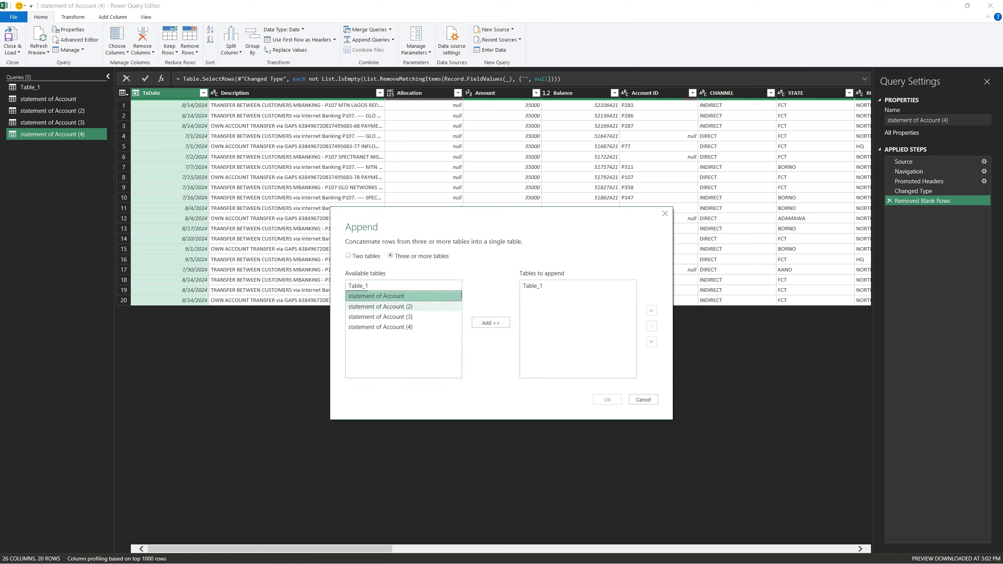
pyautogui.keyDown('shift'); pyautogui.click(380, 326); pyautogui.keyUp('shift')
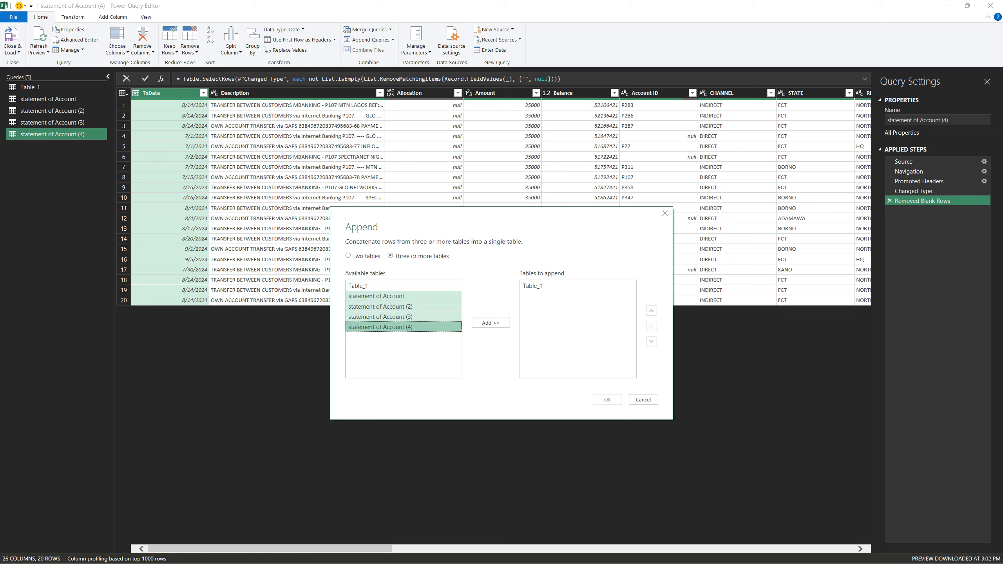
pyautogui.click(375, 296)
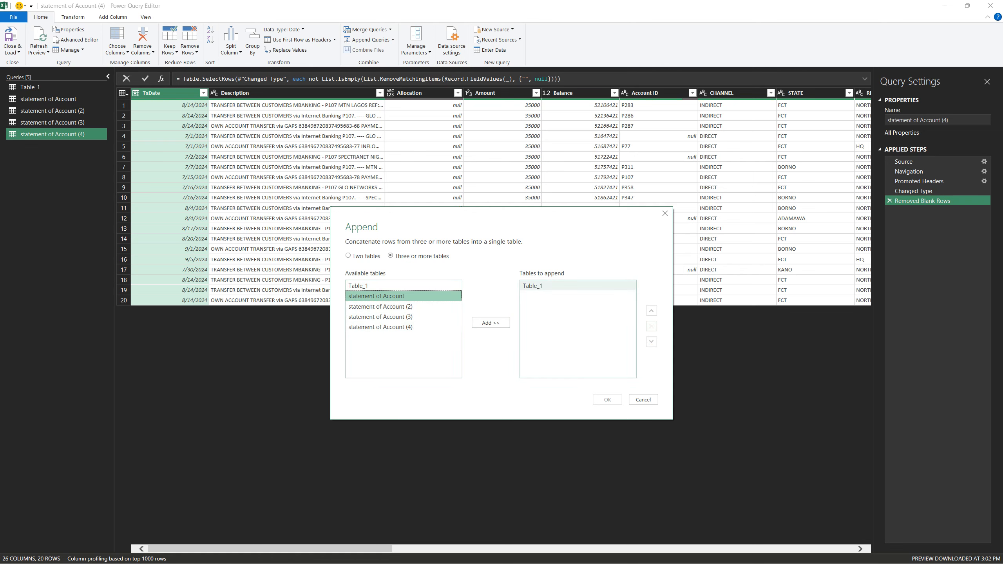
pyautogui.click(532, 286)
pyautogui.click(651, 326)
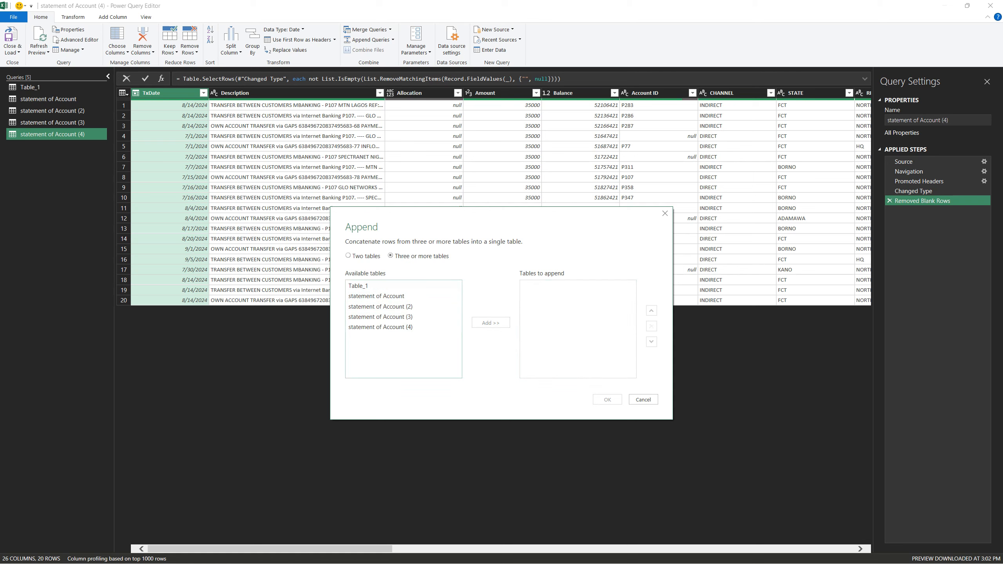
# Append Table_1, statement of Account, and statement of Account (2), (3) and (4) into the new query
pyautogui.click(359, 285)
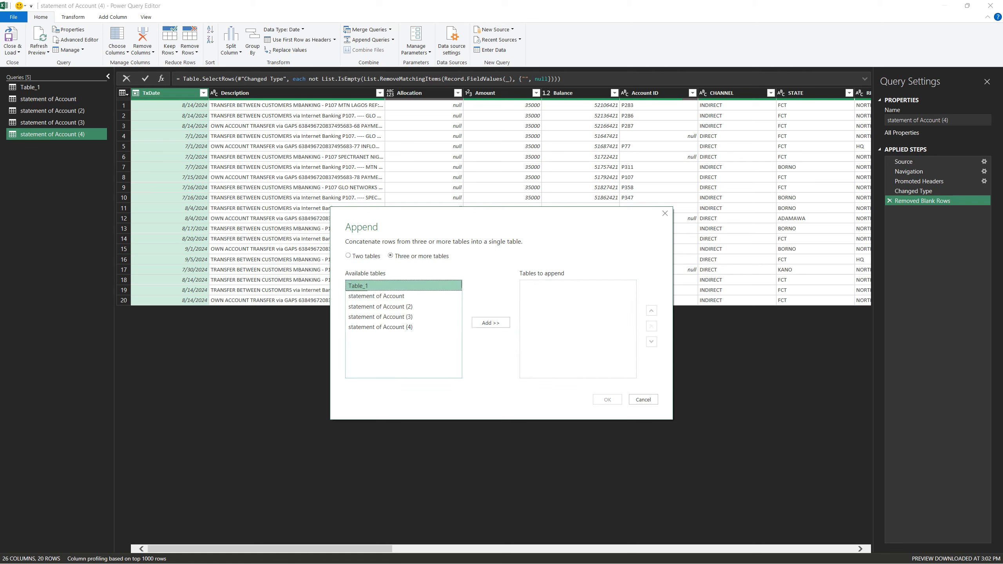
pyautogui.keyDown('shift'); pyautogui.click(380, 327); pyautogui.keyUp('shift')
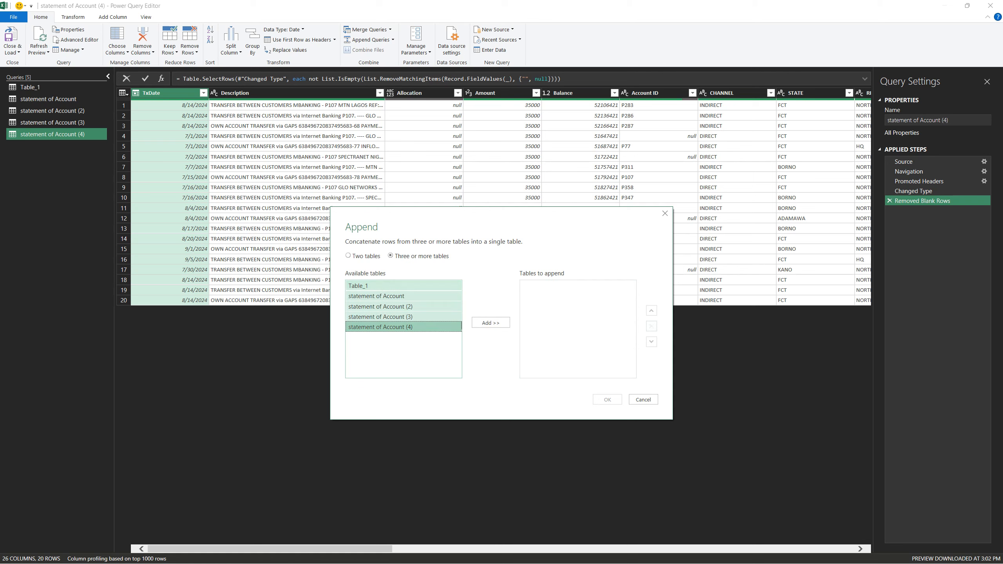
pyautogui.click(491, 323)
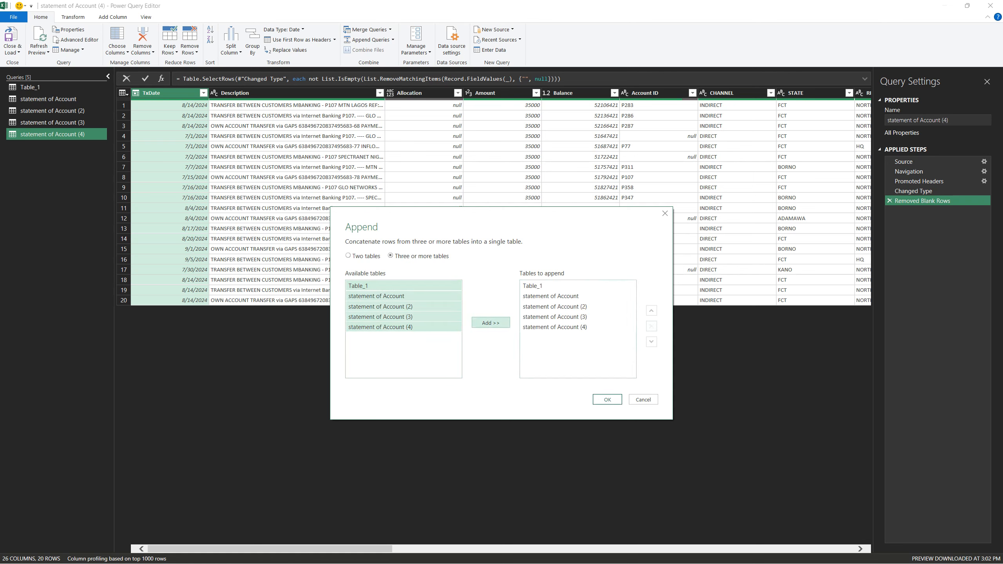
pyautogui.click(607, 399)
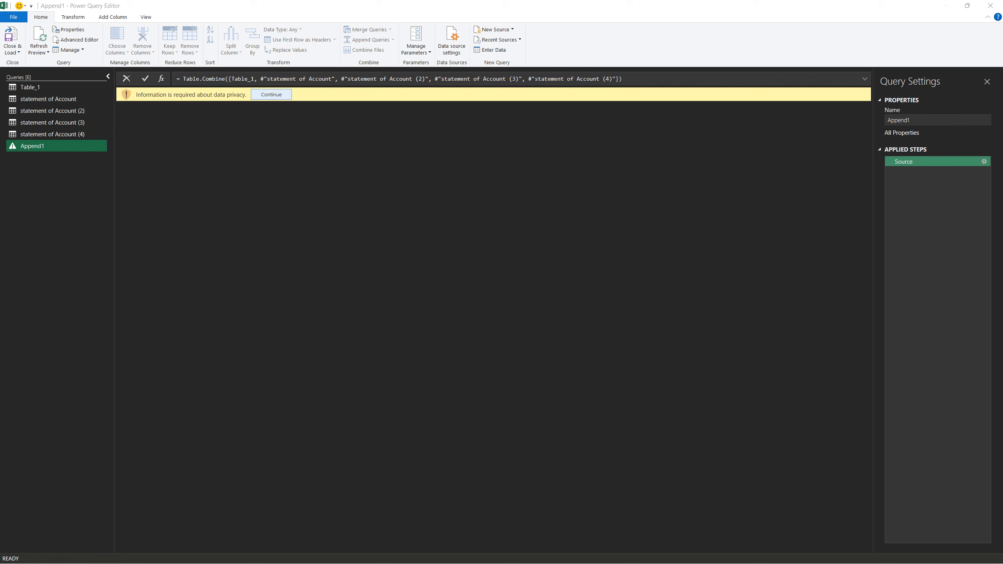
# Set the docs.google.com privacy level to Public, choose to ignore privacy level checks for this file, and save the settings
pyautogui.click(272, 94)
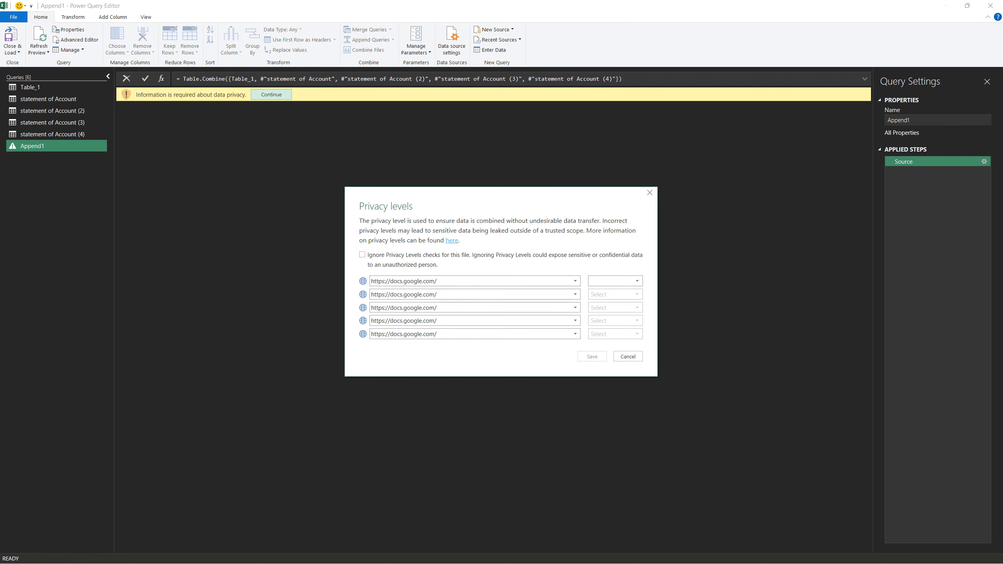
pyautogui.click(635, 281)
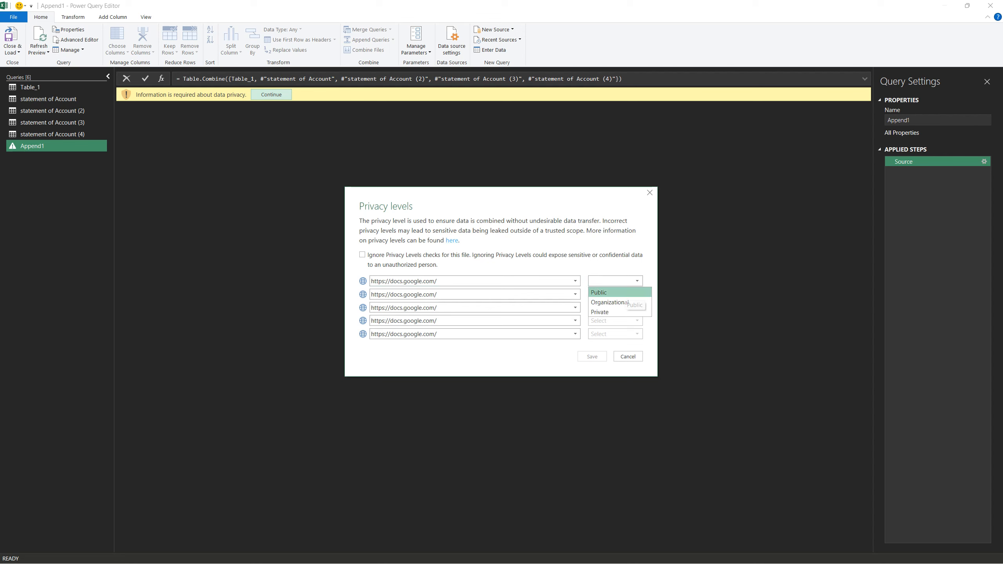
pyautogui.click(608, 292)
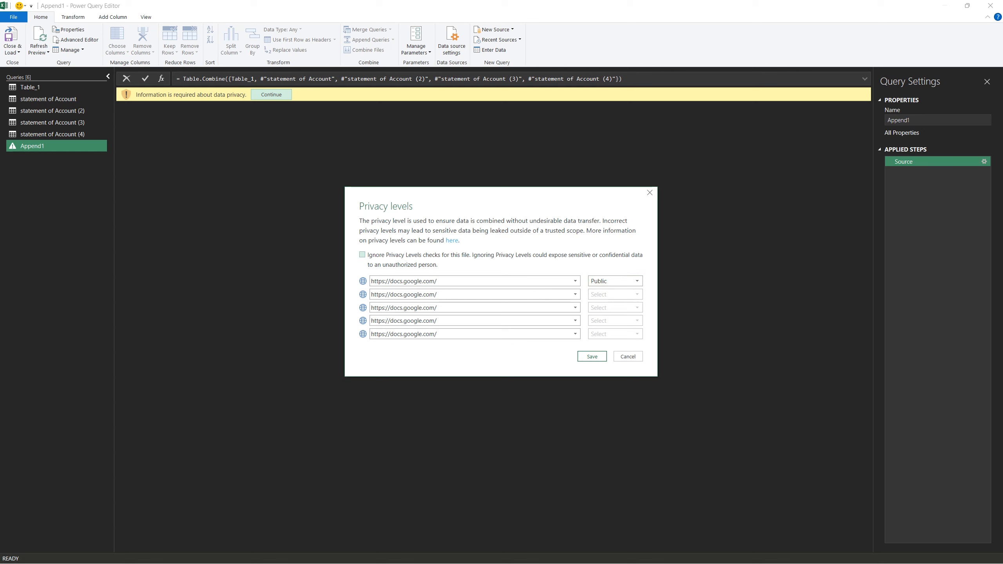
pyautogui.click(362, 255)
pyautogui.click(592, 357)
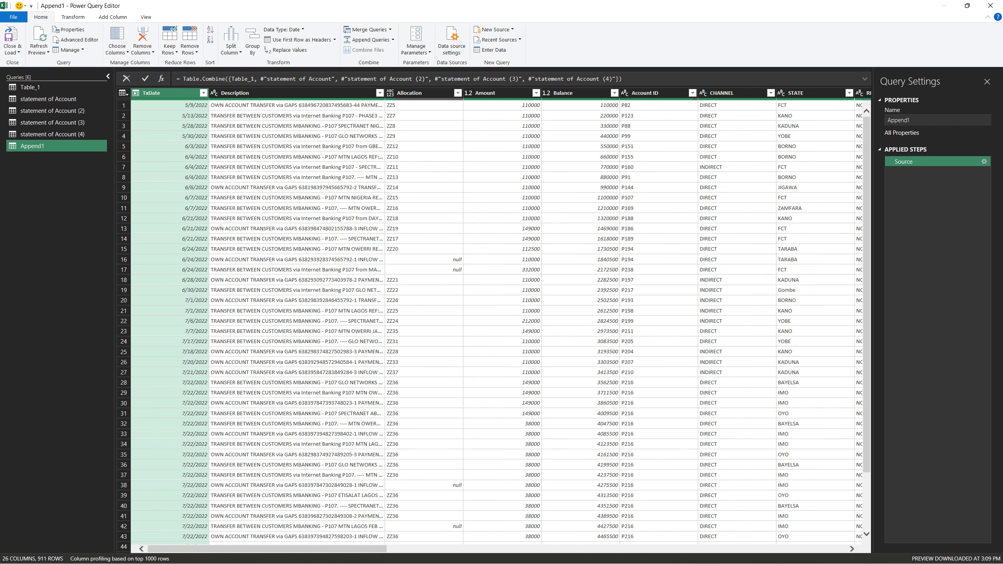
# Look through the appended query's data, count its rows, and delete the Counted Rows step
pyautogui.moveTo(266, 548)
pyautogui.mouseDown()
pyautogui.moveTo(521, 549)
pyautogui.moveTo(267, 549)
pyautogui.mouseUp()
pyautogui.scroll(-6, 493, 324)
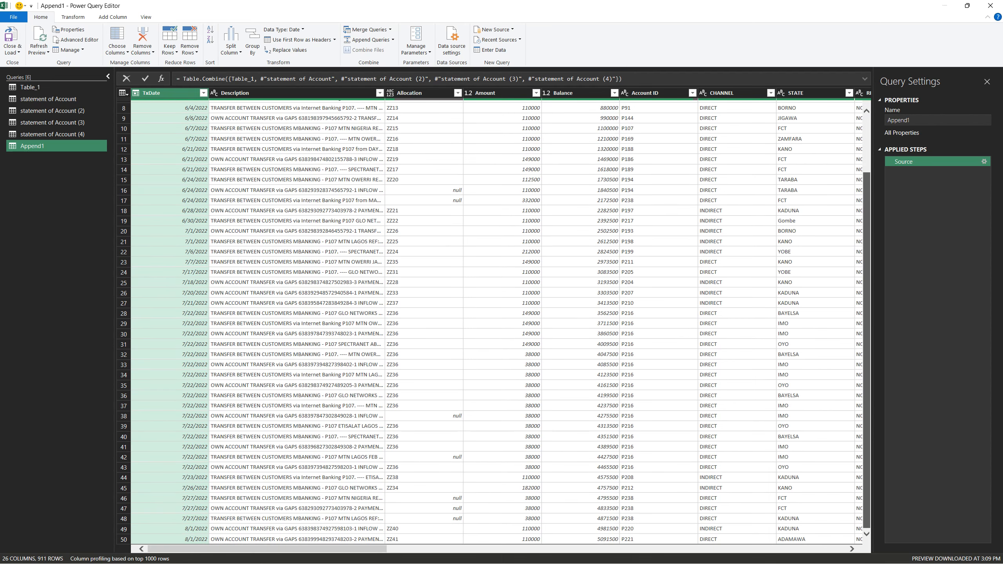
pyautogui.scroll(6, 494, 324)
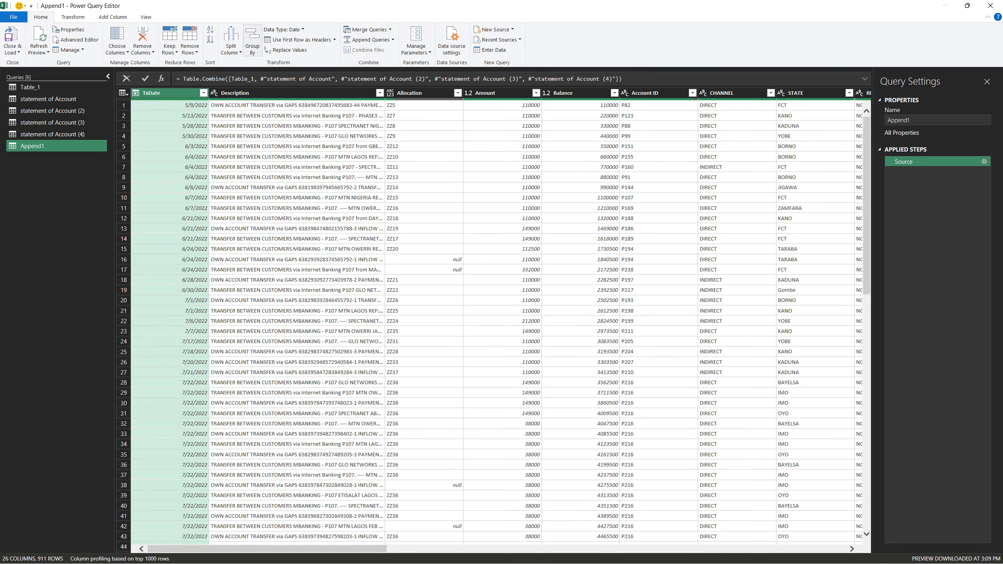
pyautogui.click(72, 16)
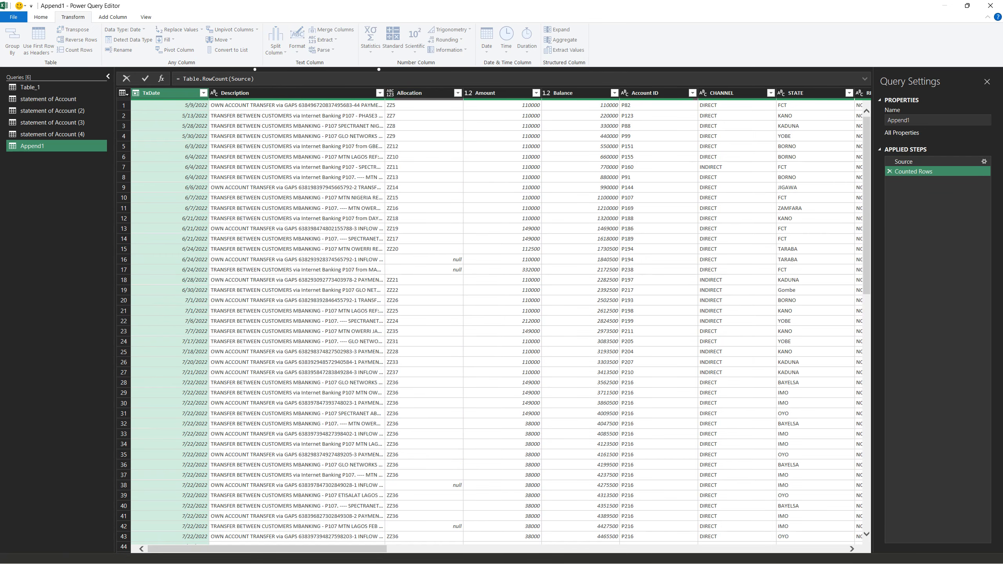
pyautogui.click(75, 49)
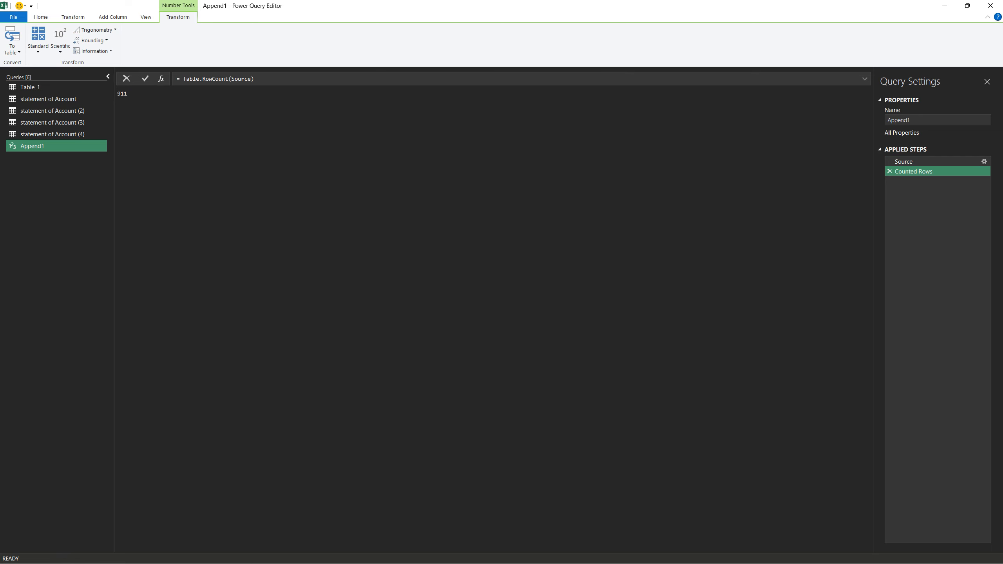
pyautogui.click(889, 171)
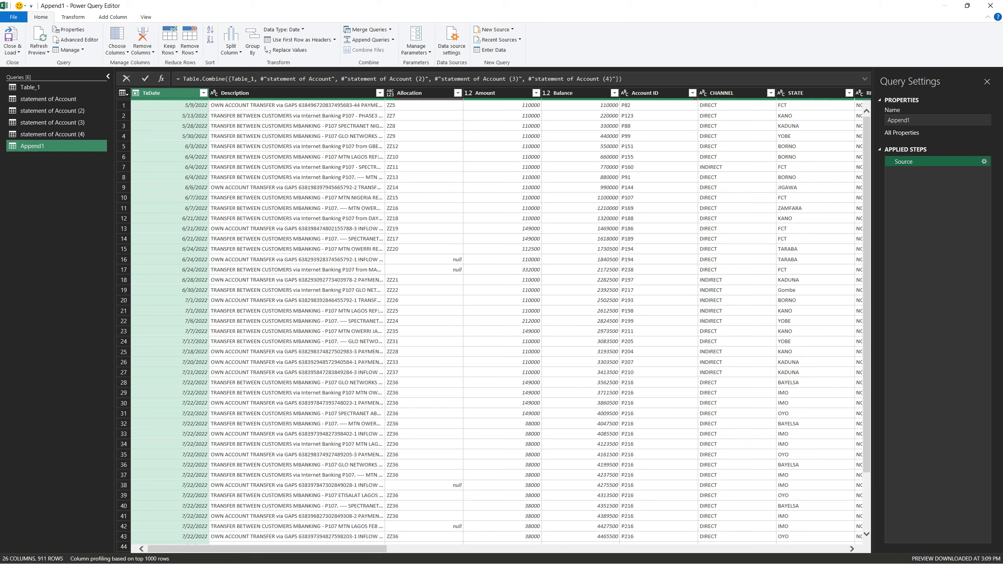
# Keep only the columns from TxDate through SUBSCRIPTION TYPE in the appended query by removing all other columns
pyautogui.moveTo(267, 549); pyautogui.dragTo(378, 549)
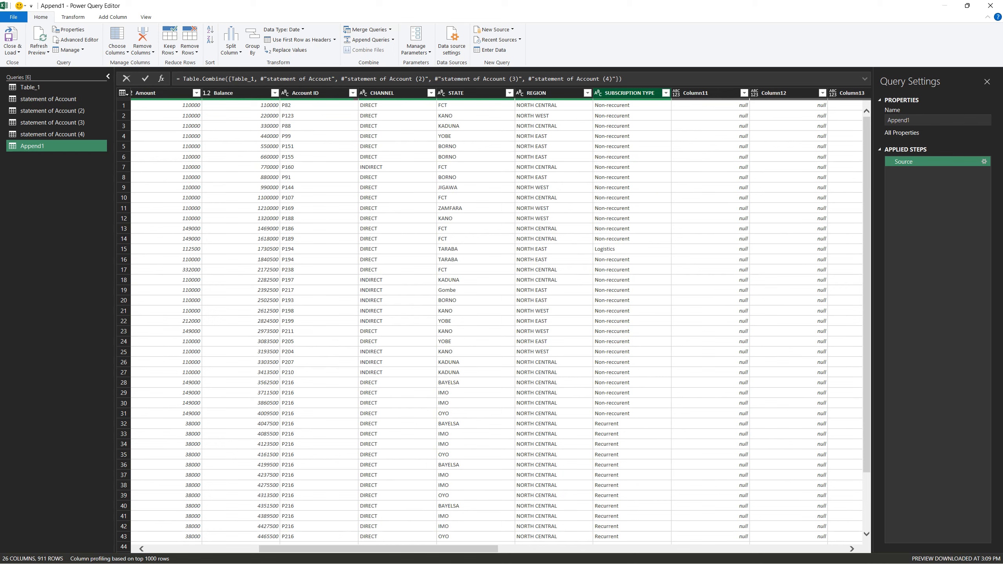
pyautogui.keyDown('shift'); pyautogui.click(630, 93); pyautogui.keyUp('shift')
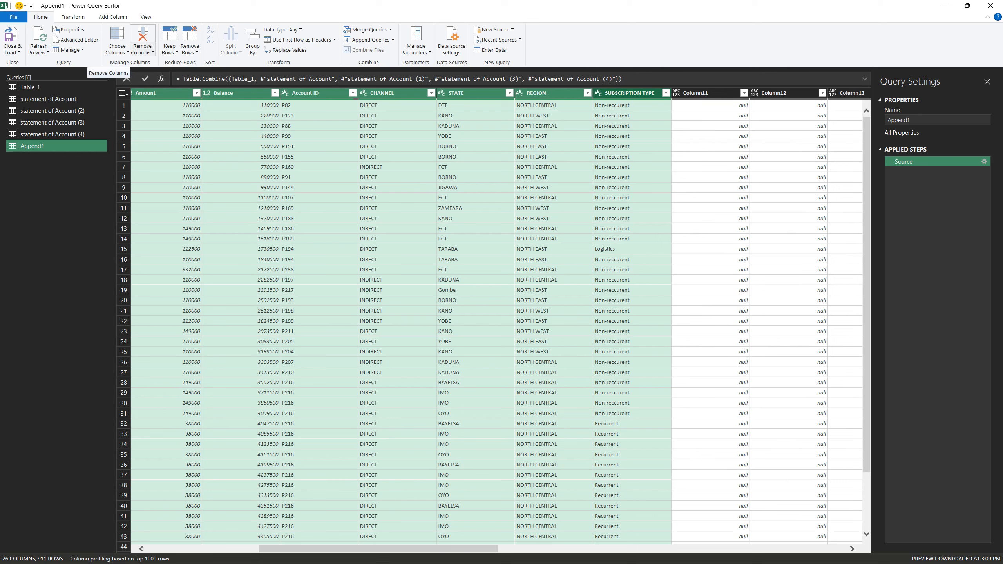
pyautogui.click(143, 50)
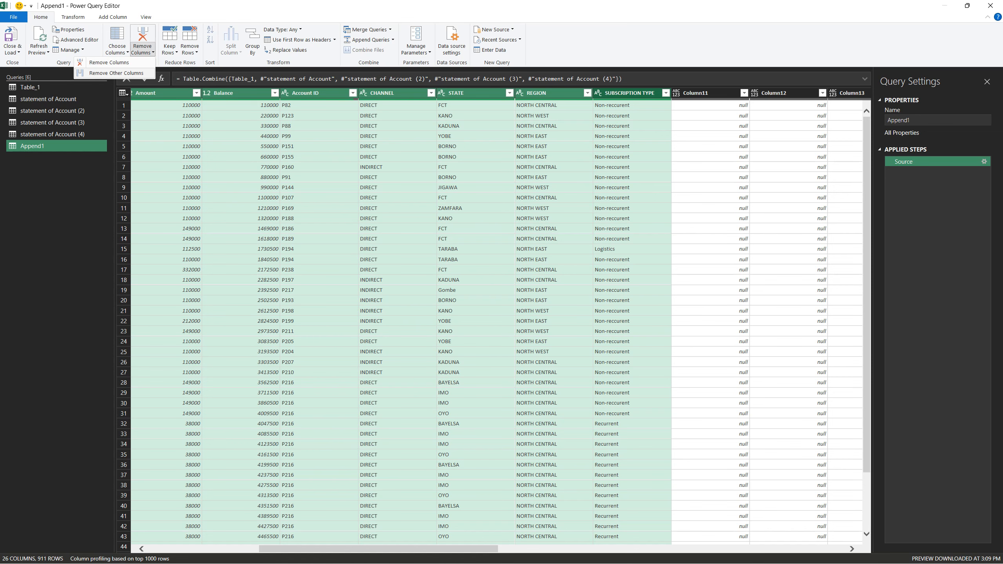
pyautogui.click(115, 73)
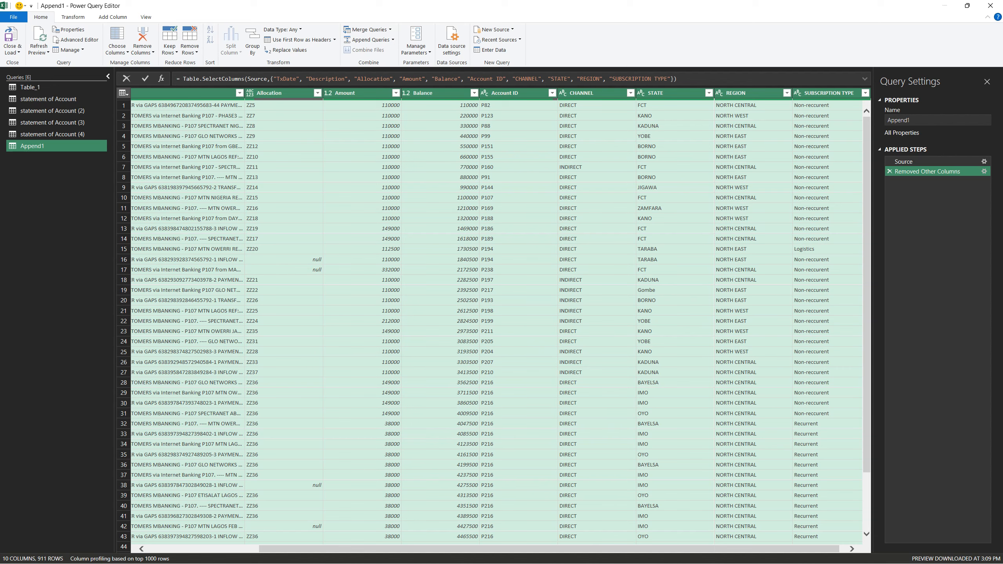
# Remove the Allocation and Balance columns from the appended query
pyautogui.hscroll(1, 493, 320)
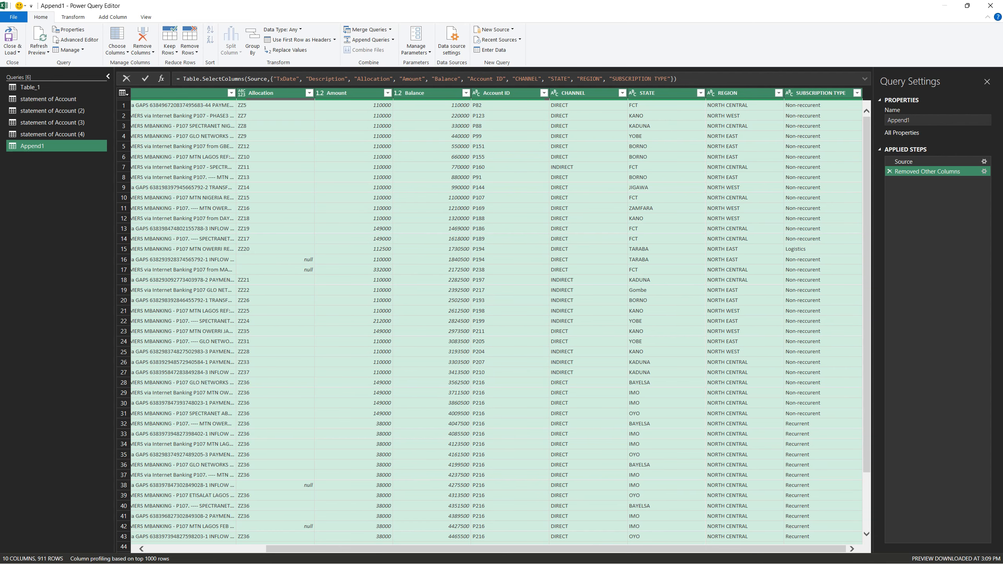
pyautogui.click(588, 516)
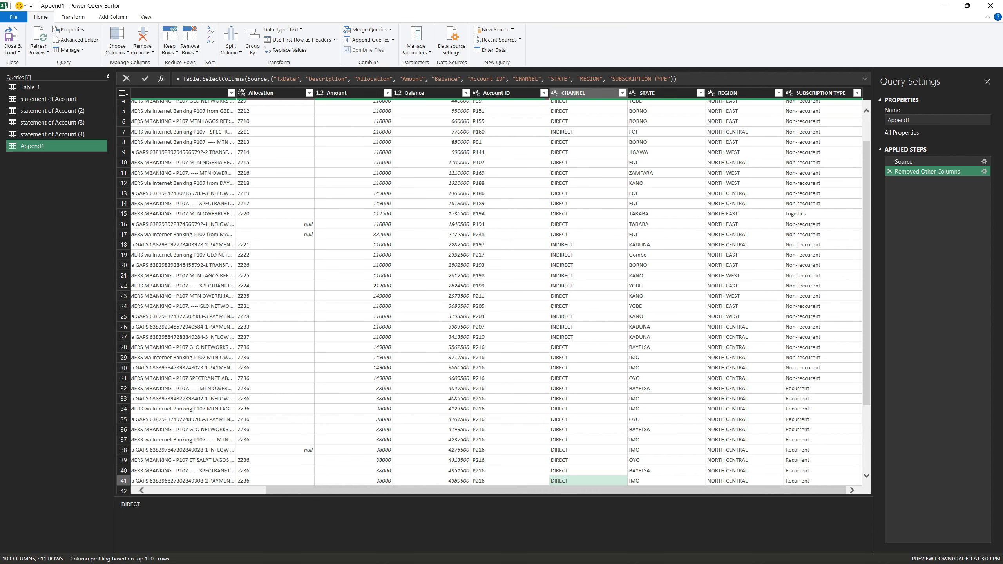
pyautogui.scroll(2, 489, 292)
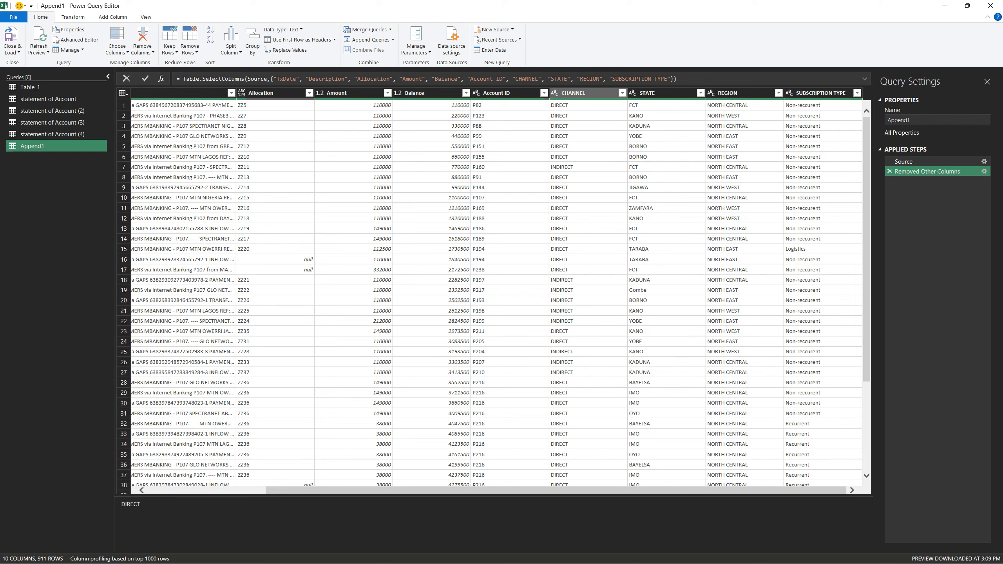
pyautogui.click(427, 94)
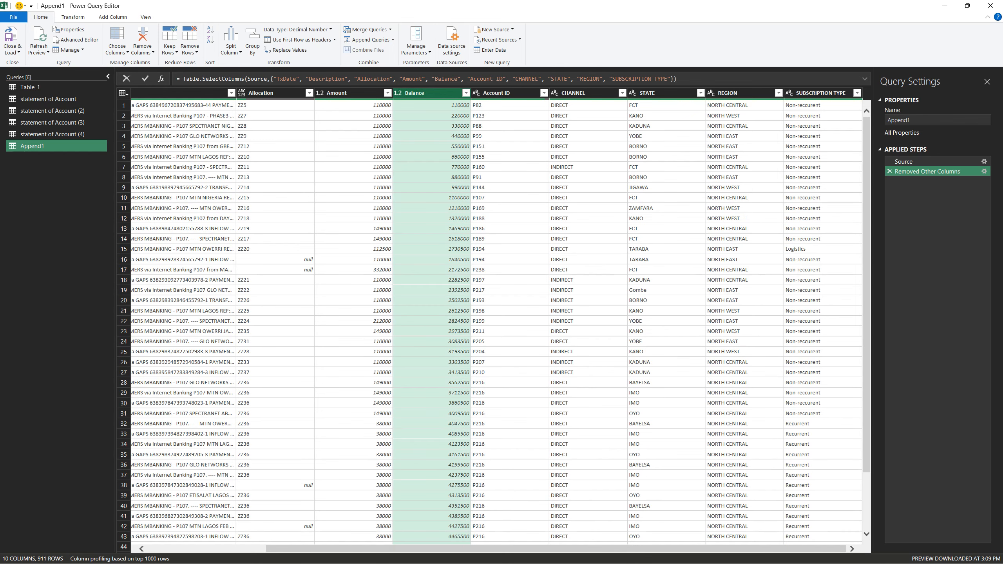
pyautogui.keyDown('ctrl'); pyautogui.click(272, 93); pyautogui.keyUp('ctrl')
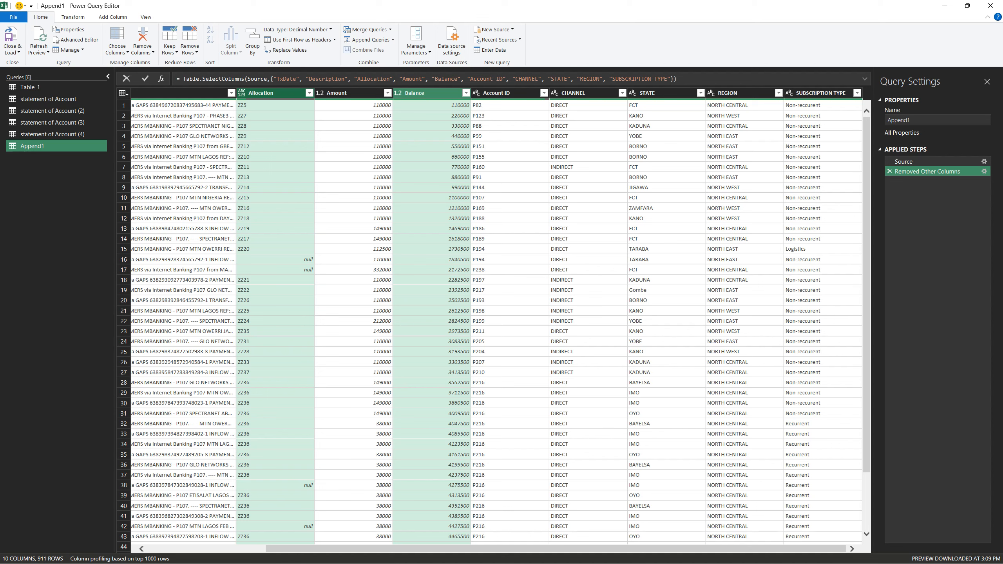
pyautogui.click(117, 50)
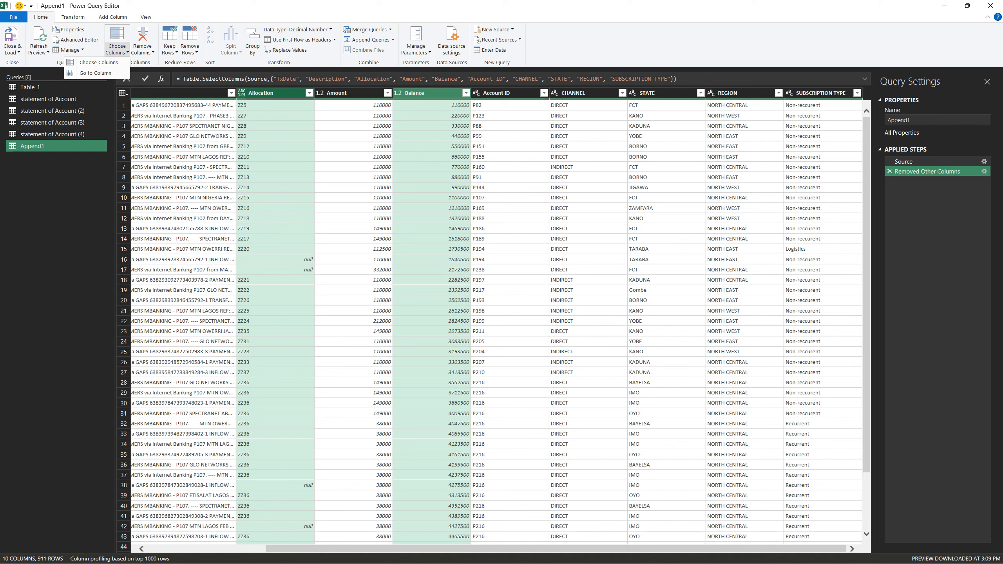
pyautogui.click(142, 50)
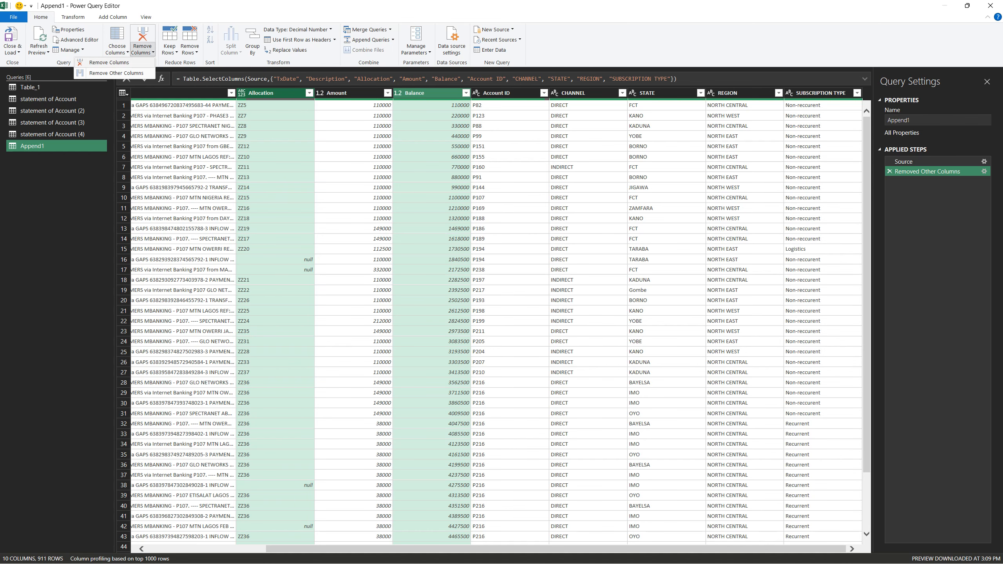
pyautogui.click(109, 62)
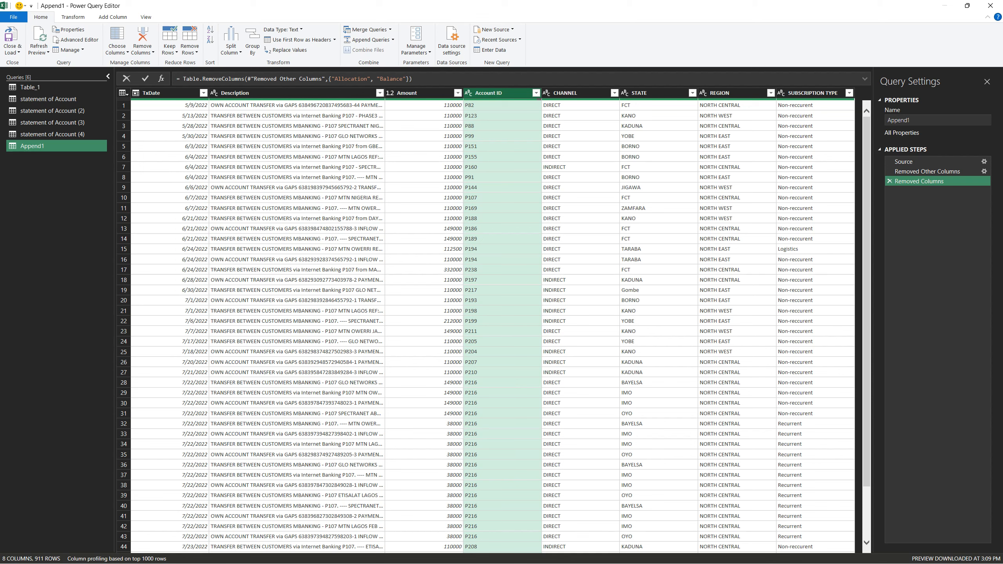
# Rename the appended query as SOA_cleaned
pyautogui.doubleClick(900, 120)
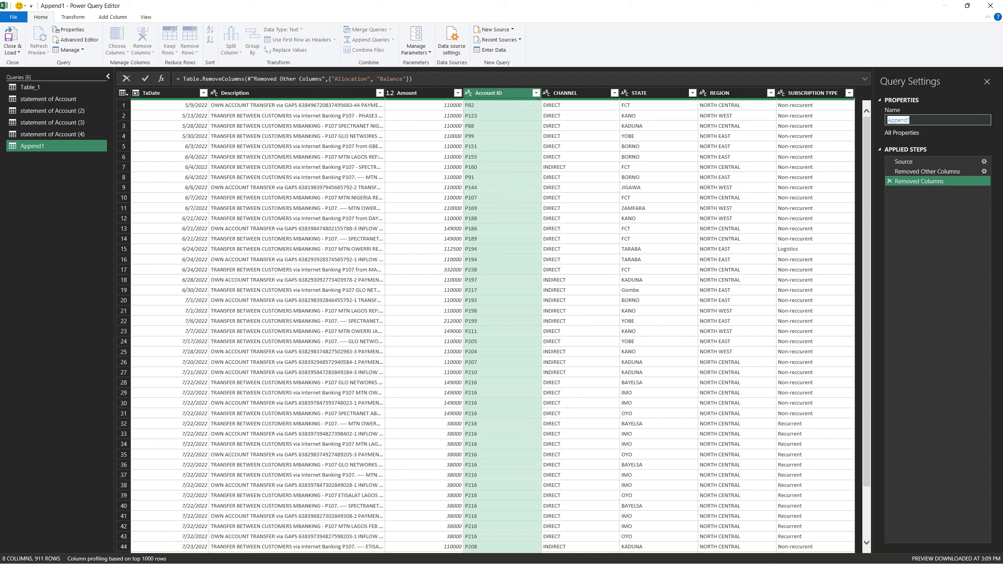
pyautogui.write('SOA_cleaned')
pyautogui.press('Return')
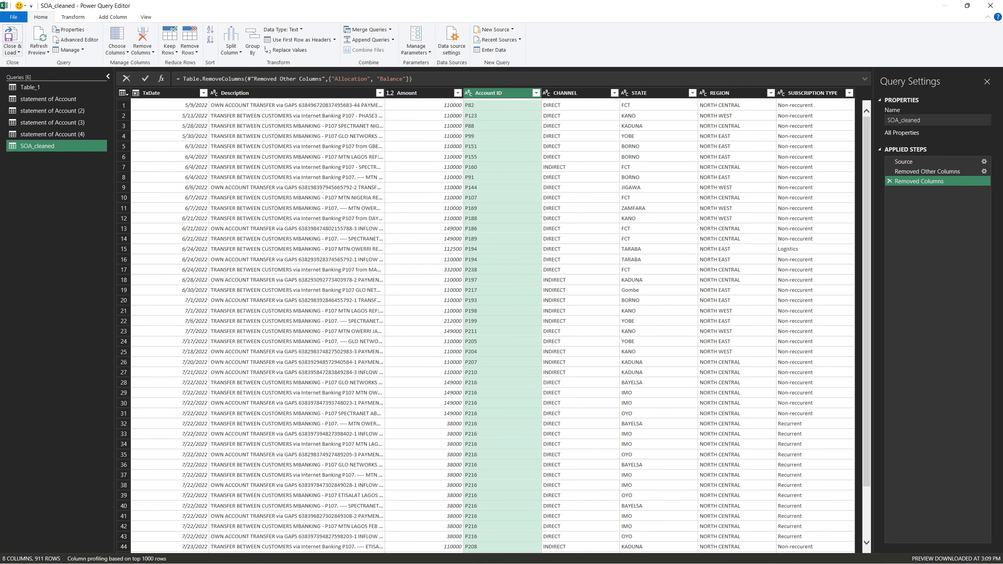
# Close the query editor and load the queries to the workbook as connections only
pyautogui.click(12, 50)
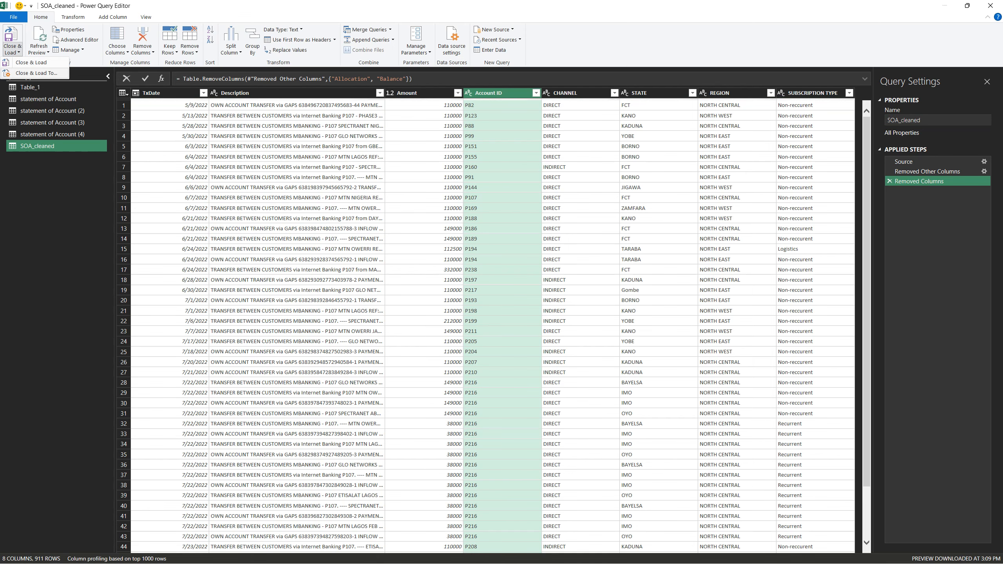
pyautogui.click(36, 73)
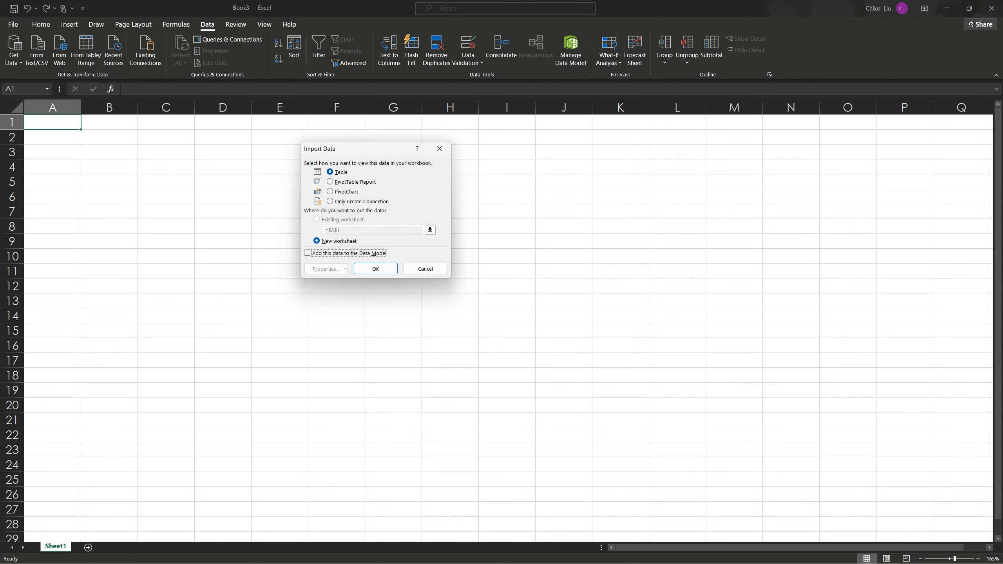
pyautogui.click(330, 201)
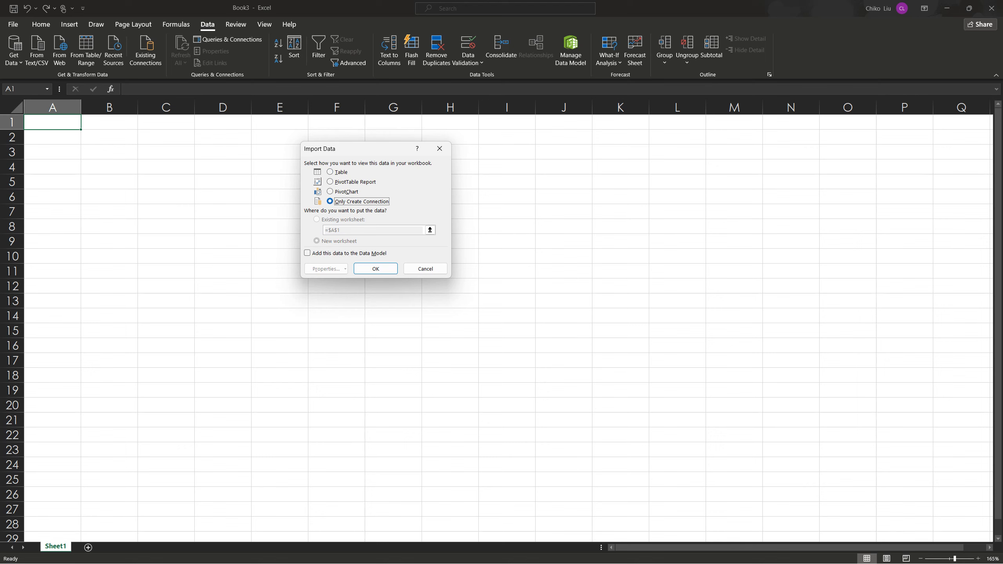
pyautogui.click(376, 269)
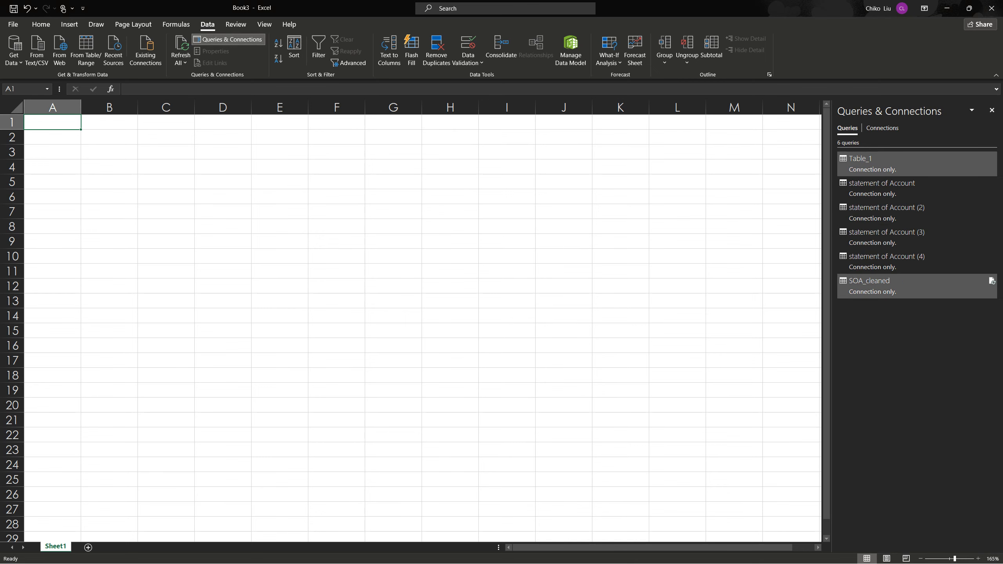
# Load the SOA_cleaned query as a table in a new worksheet and look through its rows
pyautogui.moveTo(908, 286)
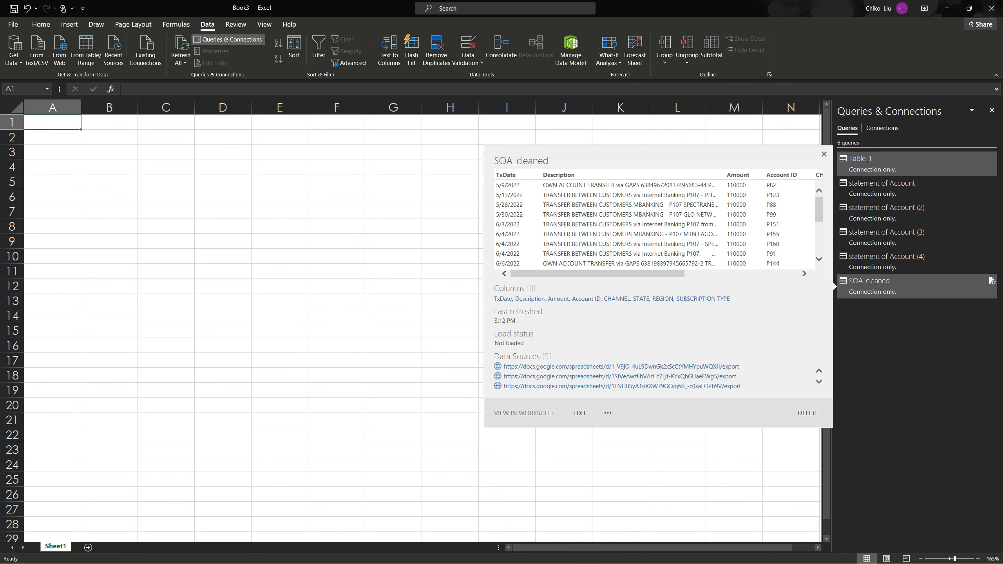
pyautogui.rightClick(867, 288)
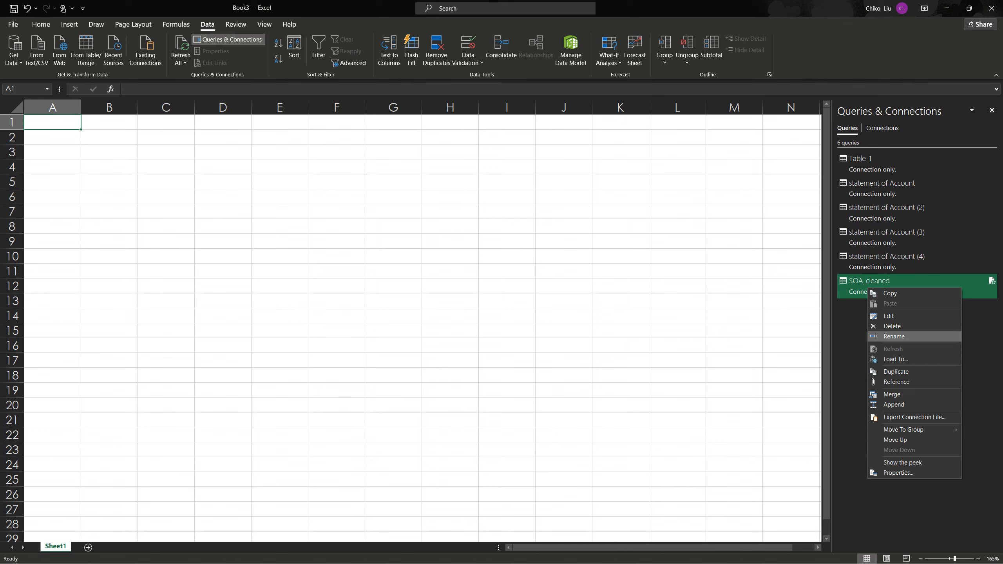
pyautogui.click(895, 359)
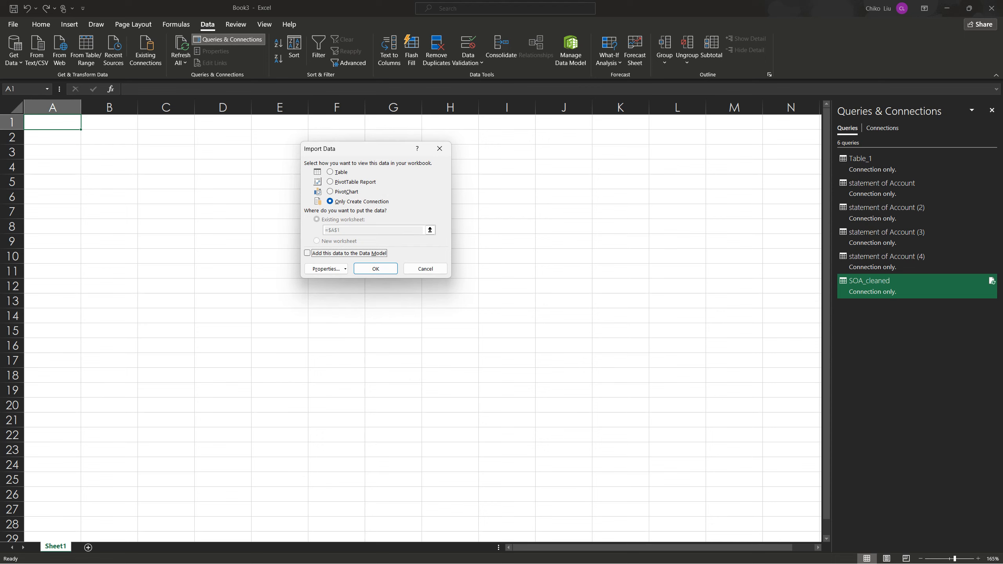
pyautogui.click(336, 172)
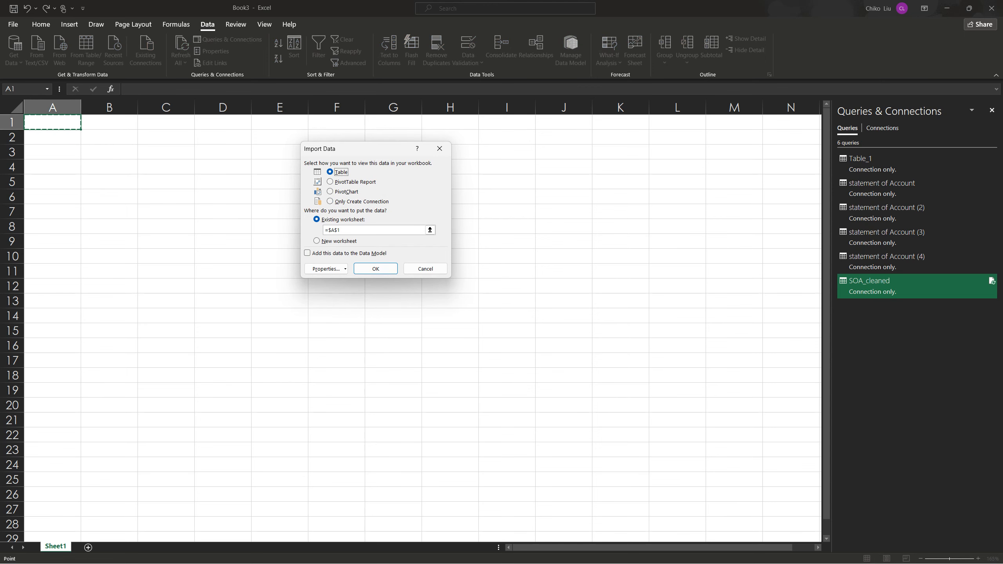
pyautogui.click(336, 241)
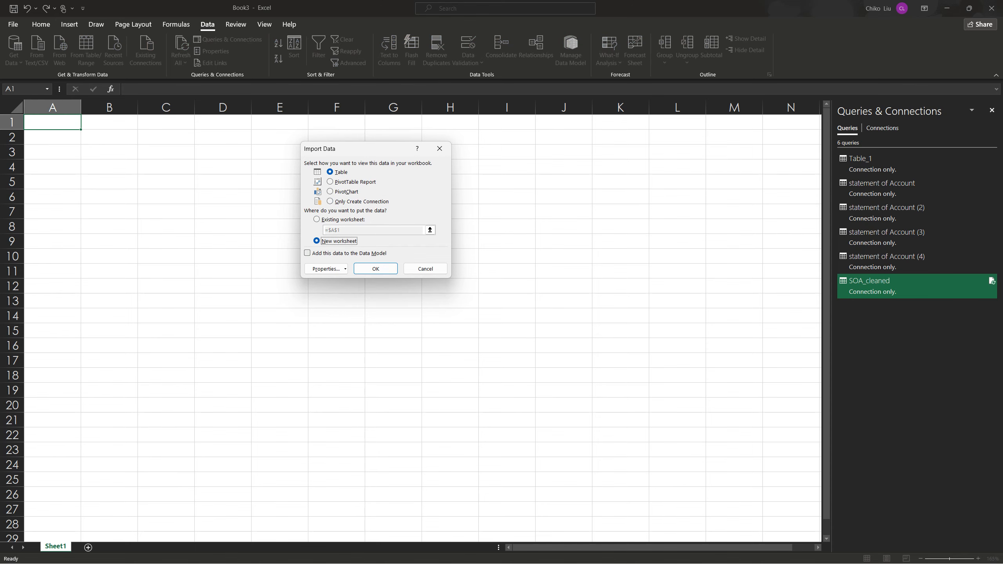
pyautogui.click(375, 268)
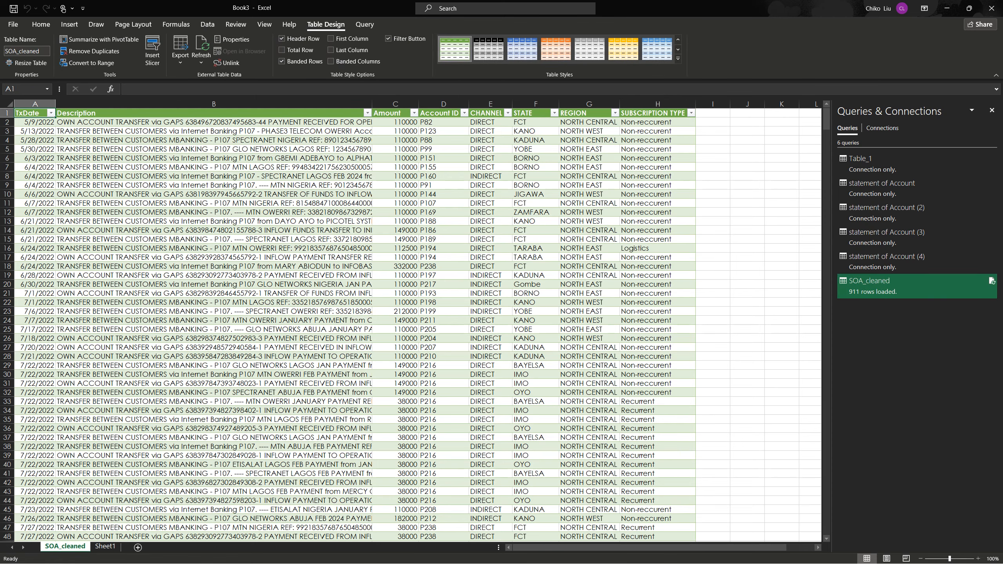
pyautogui.scroll(-20, 418, 325)
pyautogui.scroll(20, 351, 325)
# Open the Table_1 query for editing and start a new web data source
pyautogui.moveTo(889, 163)
pyautogui.rightClick(872, 162)
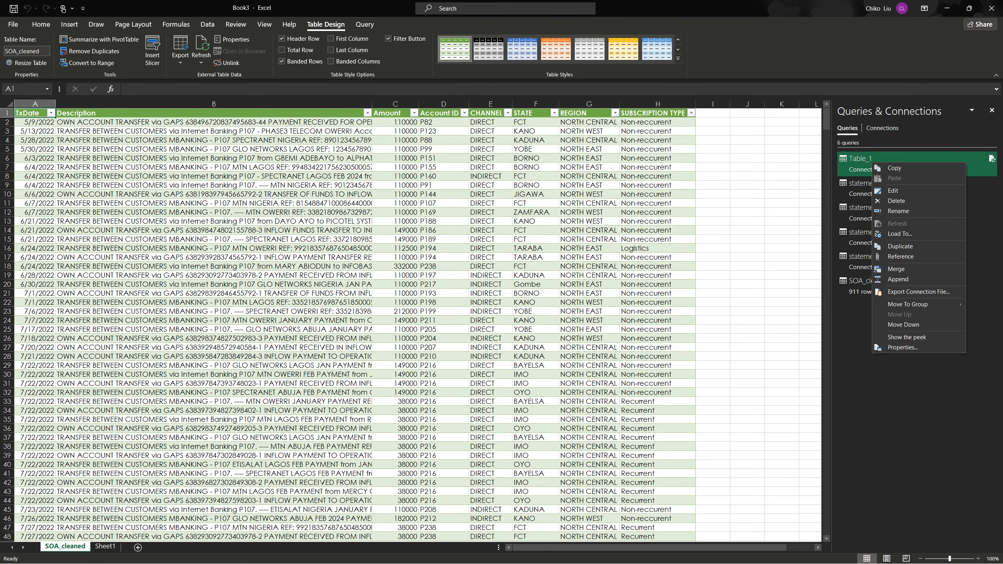
pyautogui.click(893, 191)
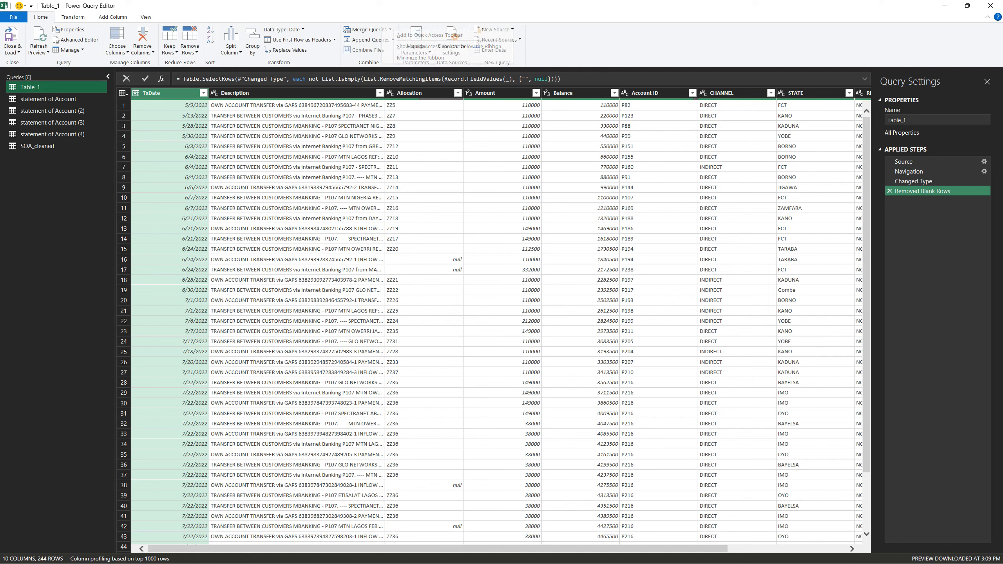
pyautogui.click(494, 30)
pyautogui.moveTo(485, 83)
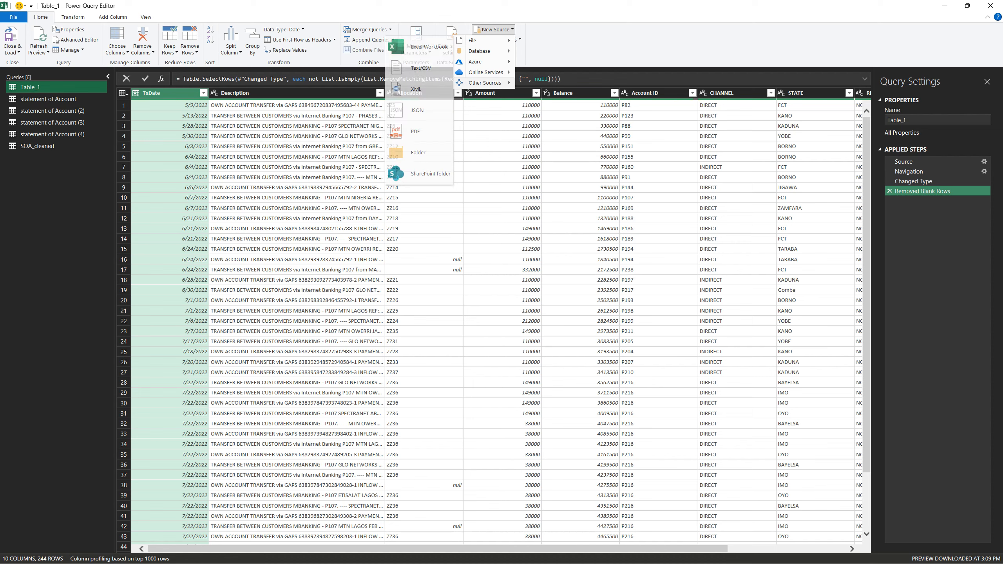
pyautogui.click(420, 89)
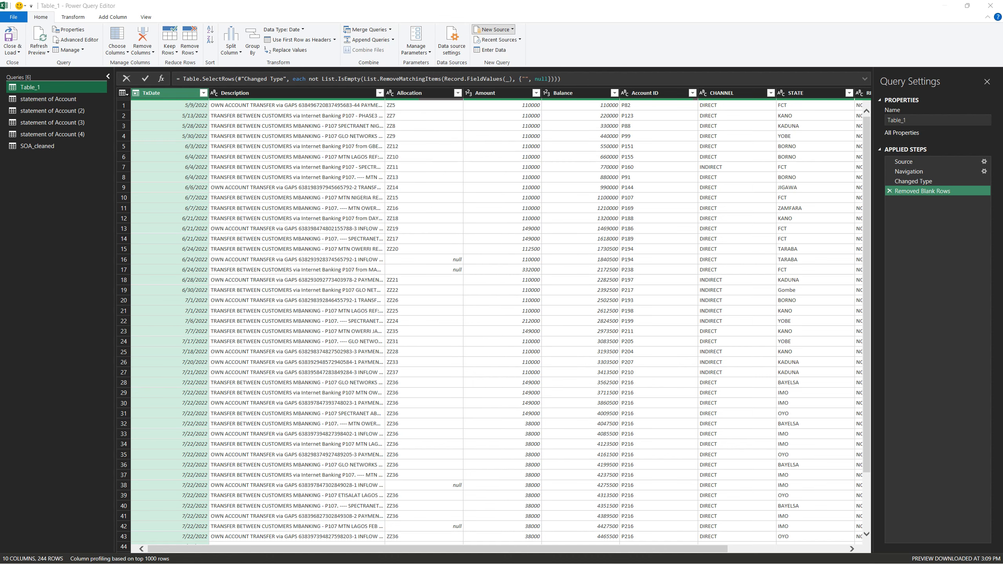
# Switch to Google Drive and copy the share link of Services.xlsx
pyautogui.hotkey('alt', 'Tab')
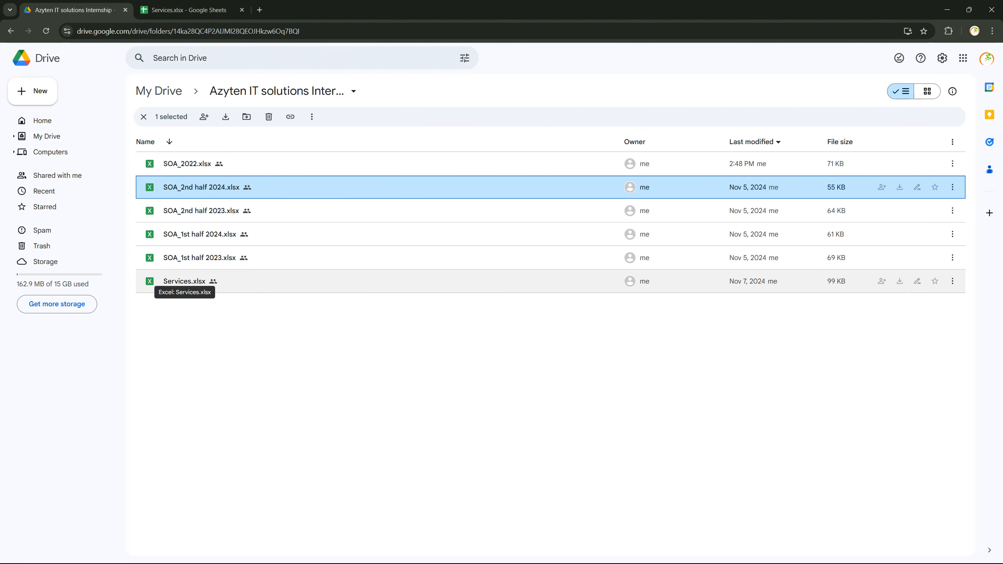
pyautogui.rightClick(203, 281)
pyautogui.moveTo(277, 370)
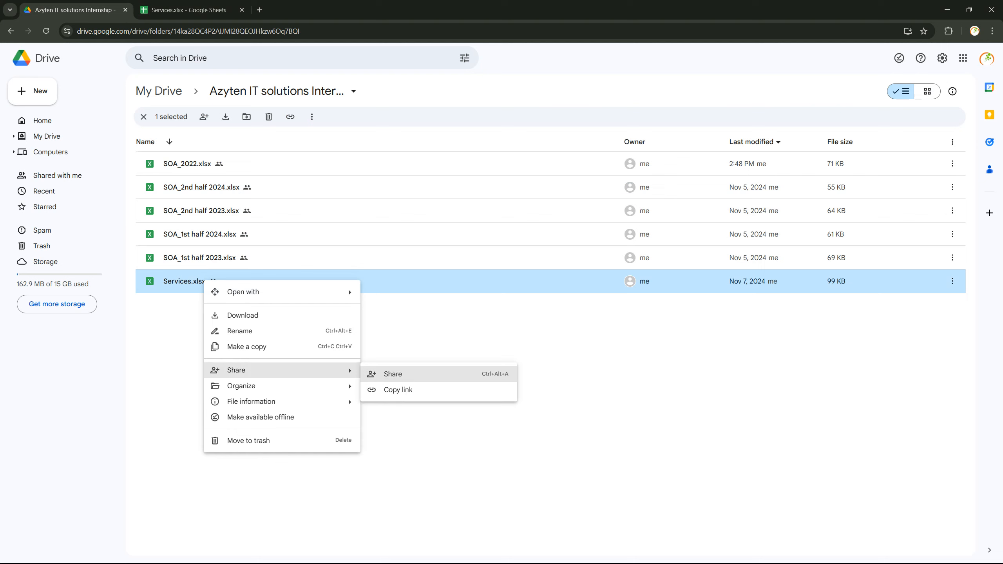
pyautogui.click(395, 391)
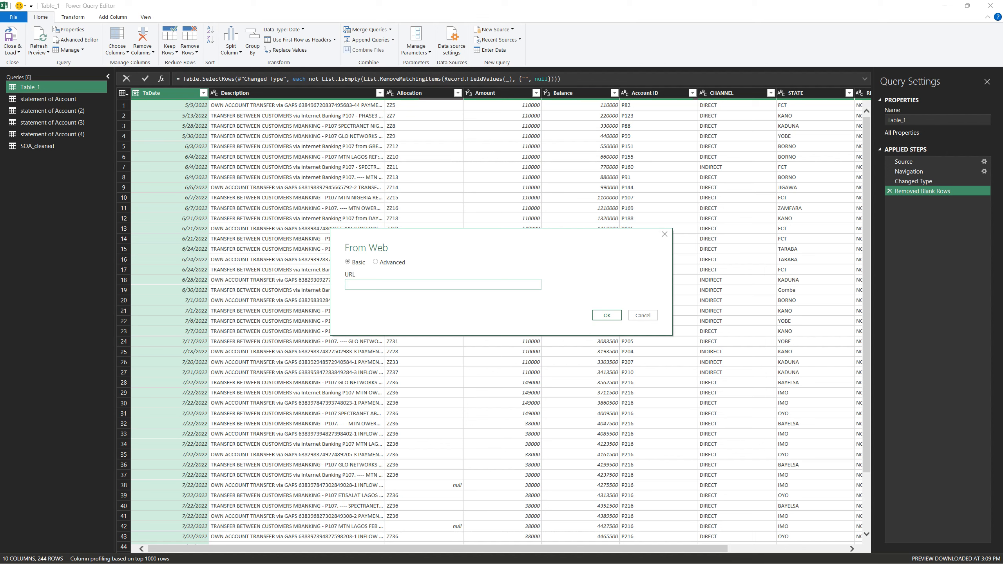
# Paste the copied link as the web source URL and replace everything from "edit" onward with format?format=xlsx
pyautogui.hotkey('ctrl', 'v')
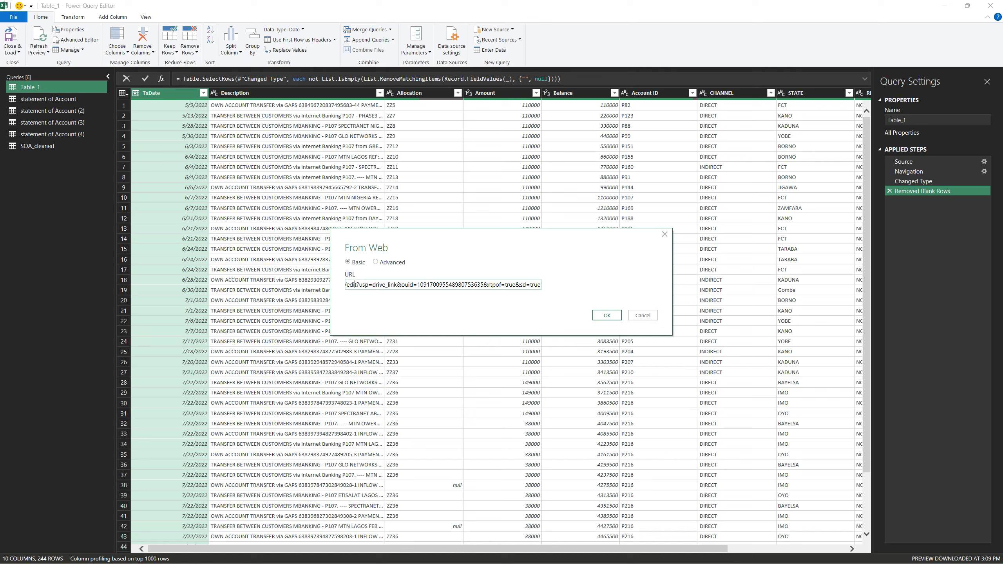
pyautogui.hotkey('shift', 'Right')
pyautogui.hotkey('shift', 'Right')
pyautogui.write('form')
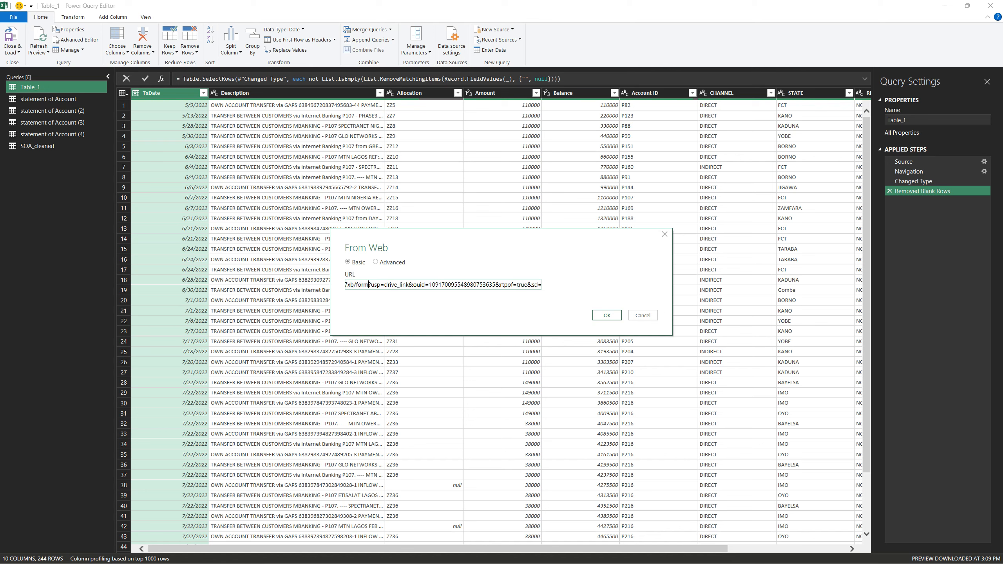
pyautogui.write('at')
pyautogui.hotkey('ctrl', 'shift', 'Right')
pyautogui.hotkey('ctrl', 'shift', 'Right')
pyautogui.hotkey('ctrl', 'shift', 'Right')
pyautogui.hotkey('ctrl', 'shift', 'Right')
pyautogui.hotkey('ctrl', 'shift', 'Right')
pyautogui.hotkey('ctrl', 'shift', 'Right')
pyautogui.hotkey('ctrl', 'shift', 'Right')
pyautogui.hotkey('ctrl', 'shift', 'Right')
pyautogui.hotkey('ctrl', 'shift', 'Right')
pyautogui.hotkey('ctrl', 'shift', 'Right')
pyautogui.hotkey('ctrl', 'shift', 'Right')
pyautogui.hotkey('ctrl', 'shift', 'Right')
pyautogui.hotkey('ctrl', 'shift', 'Right')
pyautogui.hotkey('ctrl', 'shift', 'Right')
pyautogui.hotkey('ctrl', 'shift', 'Right')
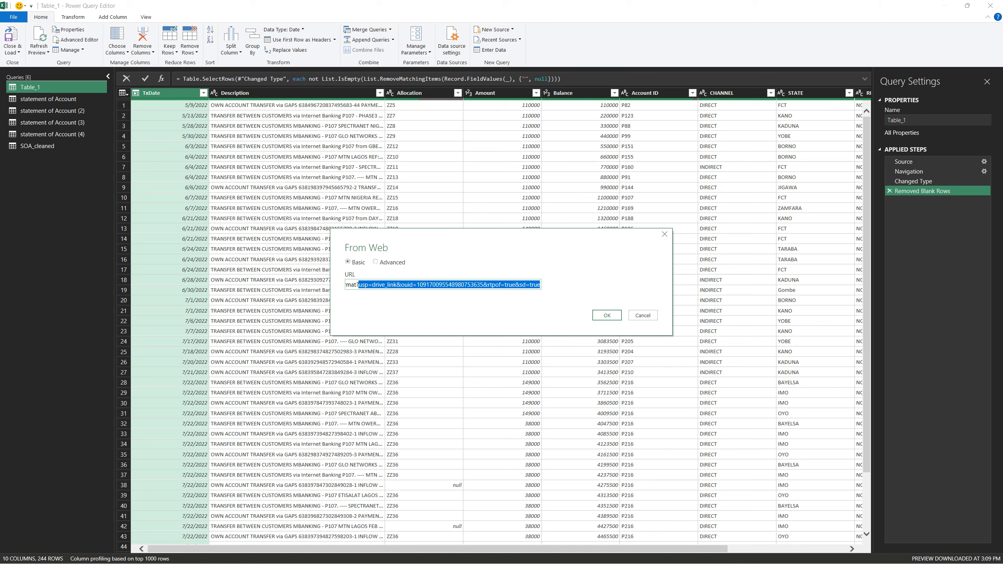
pyautogui.write('f')
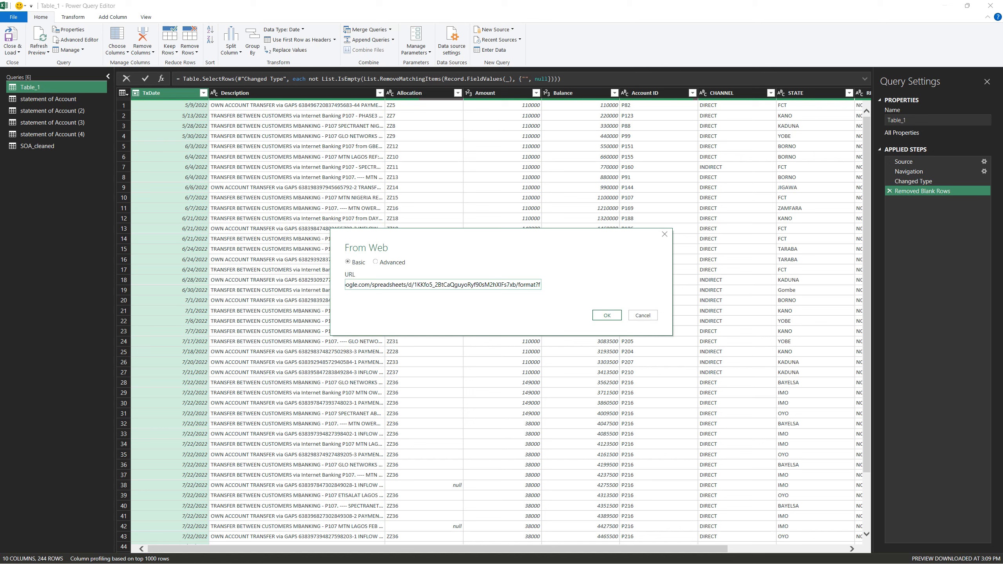
pyautogui.write('ormat')
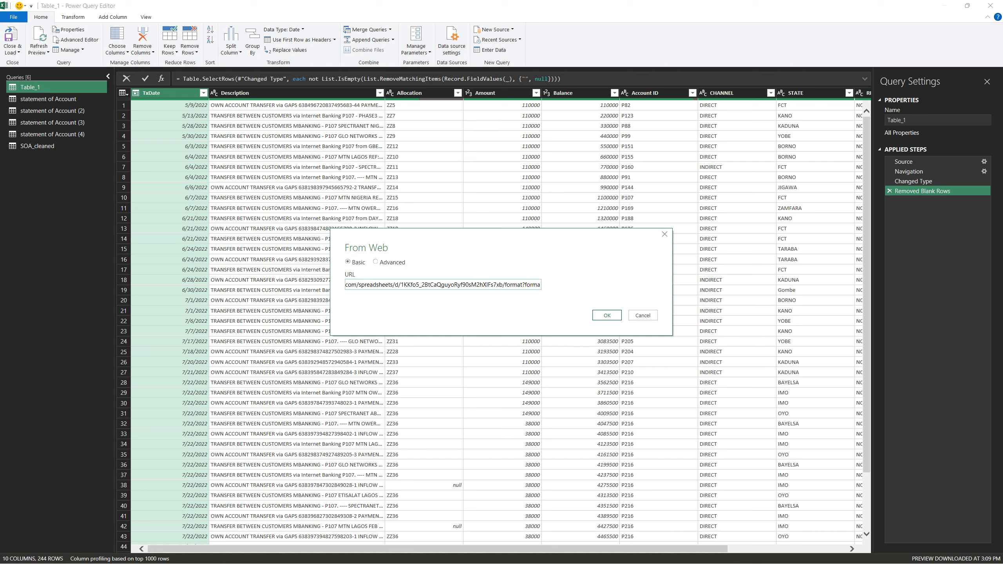
pyautogui.write('=xlsx')
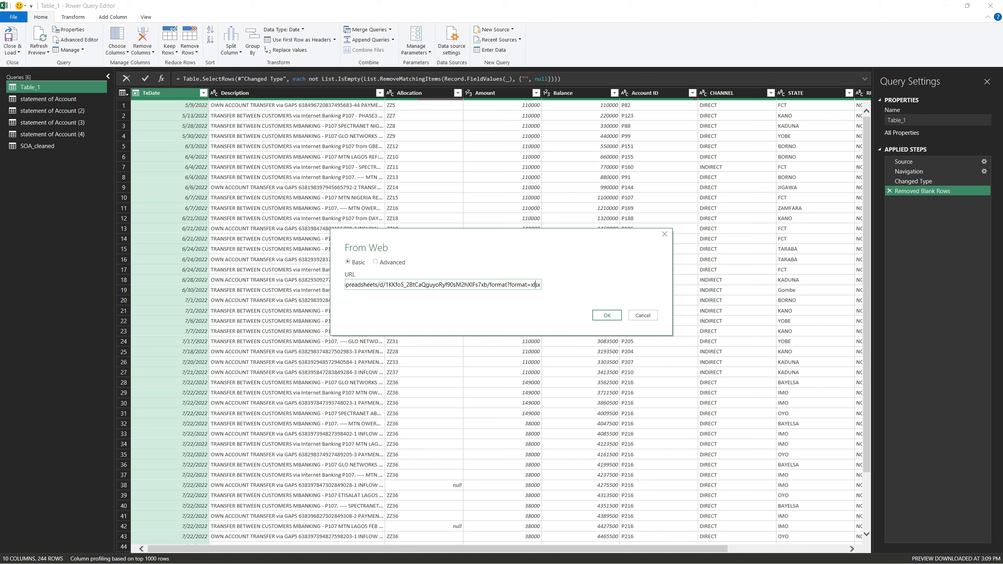
# Correct the URL's ending to export?format=xlsx and connect to the Services workbook
pyautogui.doubleClick(507, 285)
pyautogui.write('exp')
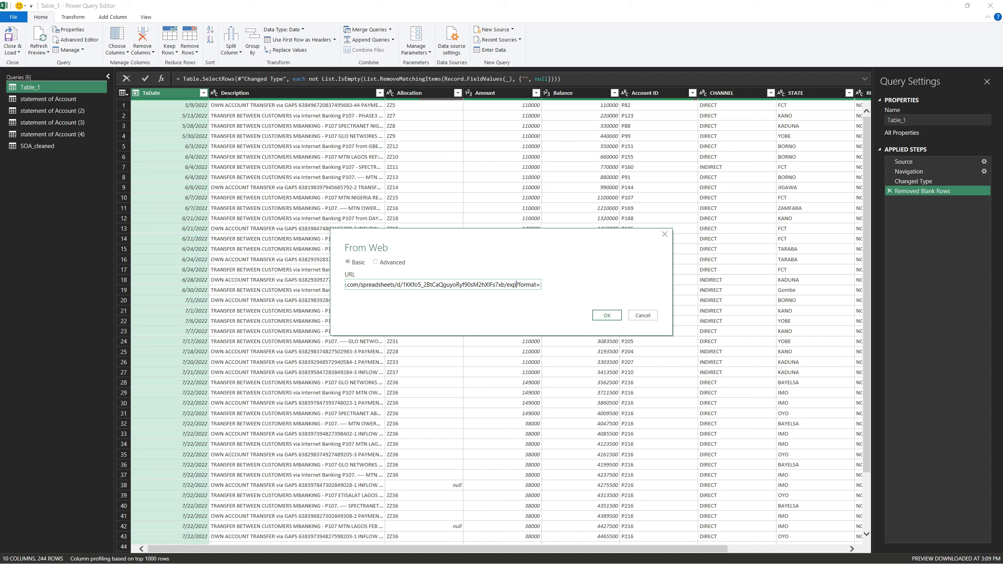
pyautogui.write('ort')
pyautogui.press('Return')
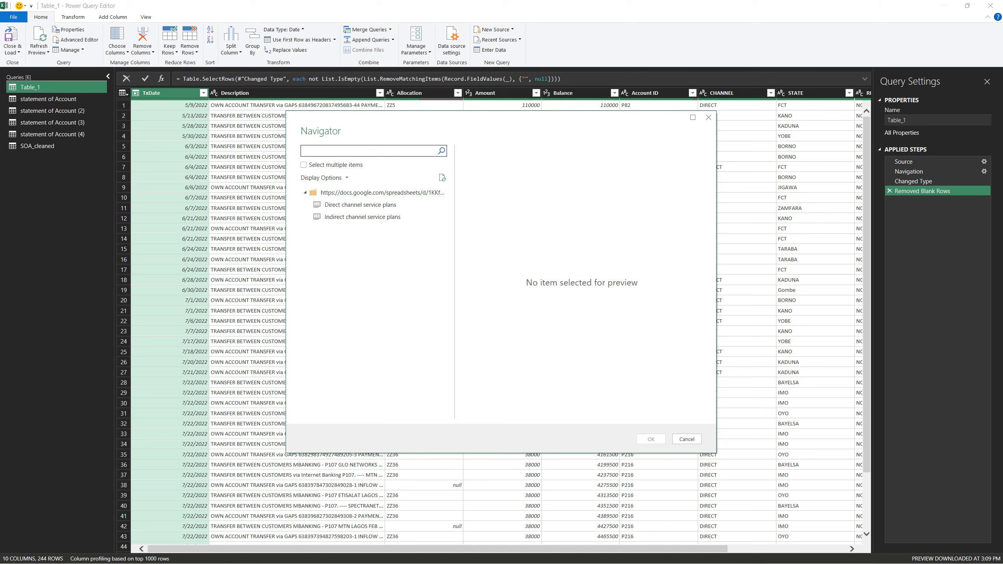
# Import both the Direct channel service plans and Indirect channel service plans sheets from the Services workbook
pyautogui.click(303, 165)
pyautogui.click(316, 204)
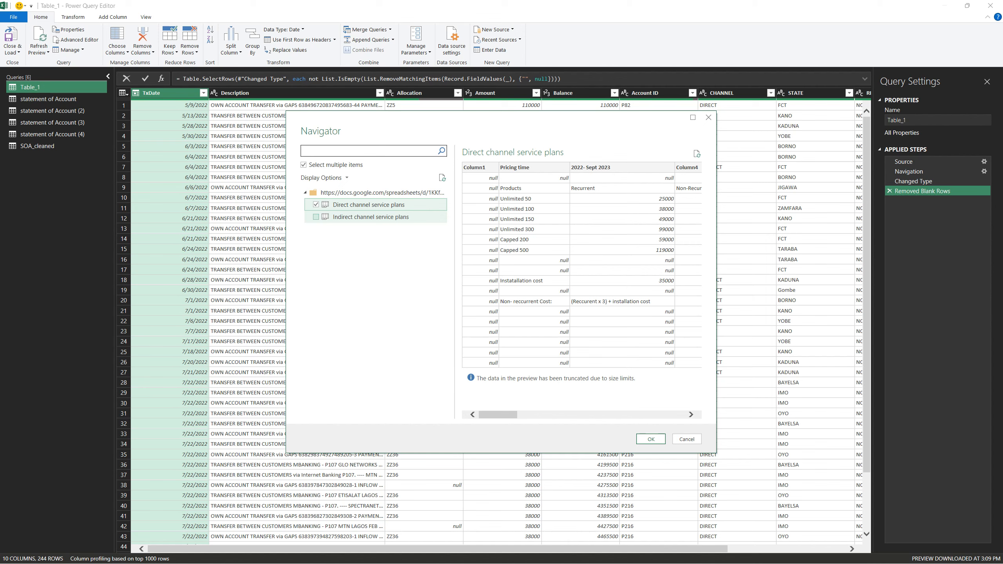
pyautogui.click(316, 217)
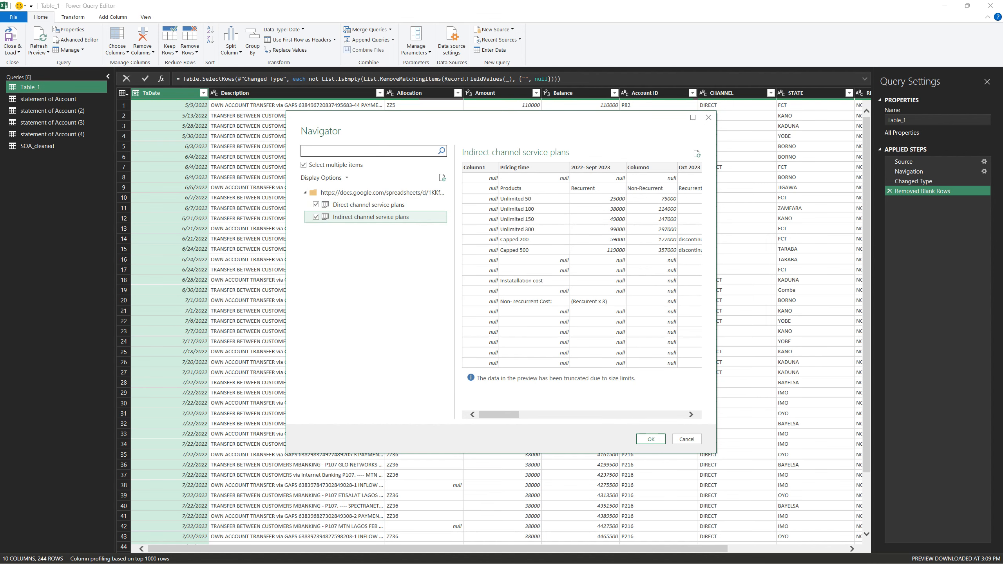
pyautogui.click(651, 439)
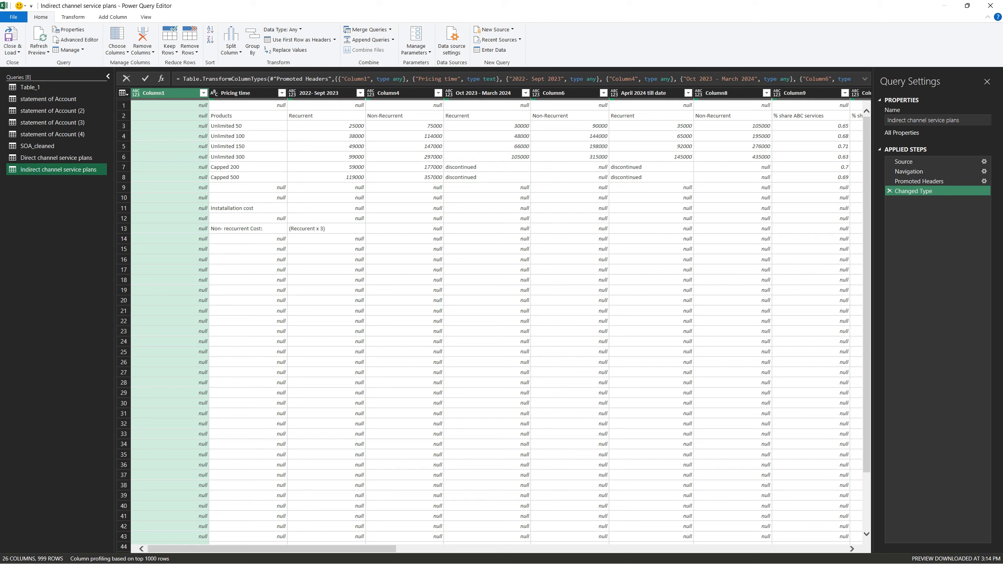
# Create a query group named cleaned and move the SOA_cleaned query into it
pyautogui.rightClick(45, 207)
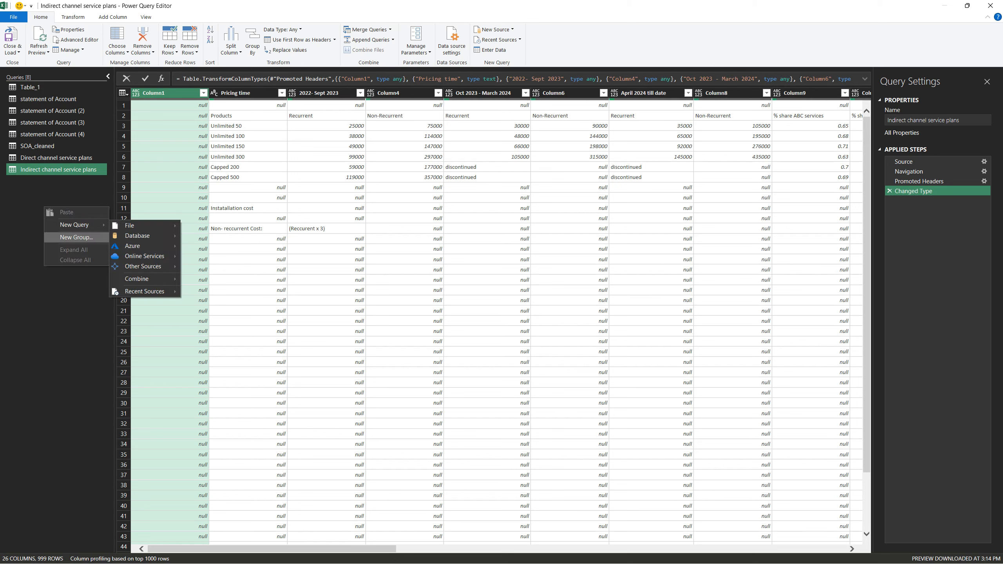
pyautogui.click(76, 237)
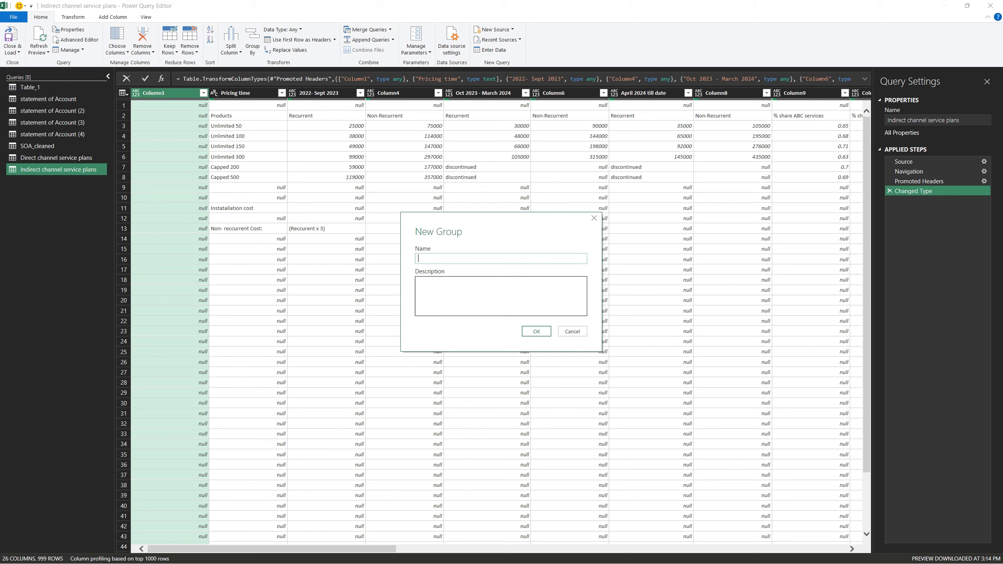
pyautogui.write('cleaned')
pyautogui.press('Return')
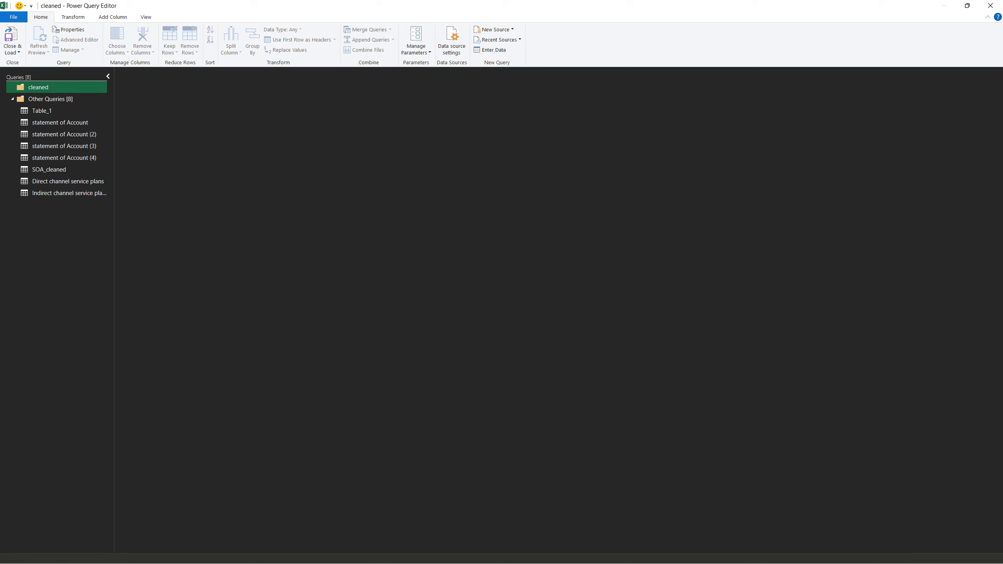
pyautogui.moveTo(49, 169); pyautogui.dragTo(41, 88)
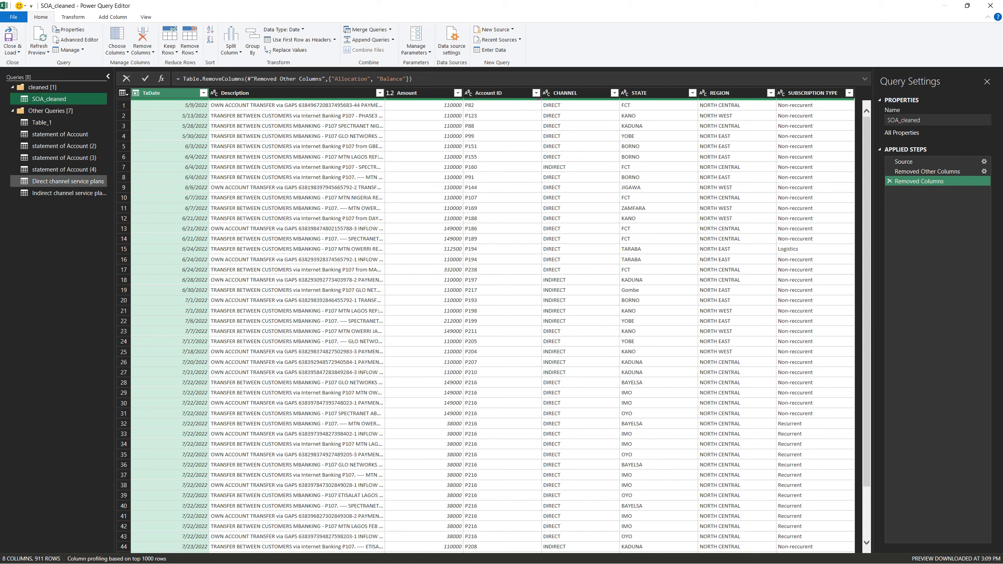
# Open the Direct channel service plans query and check its layout against Services.xlsx in Google Drive
pyautogui.click(65, 181)
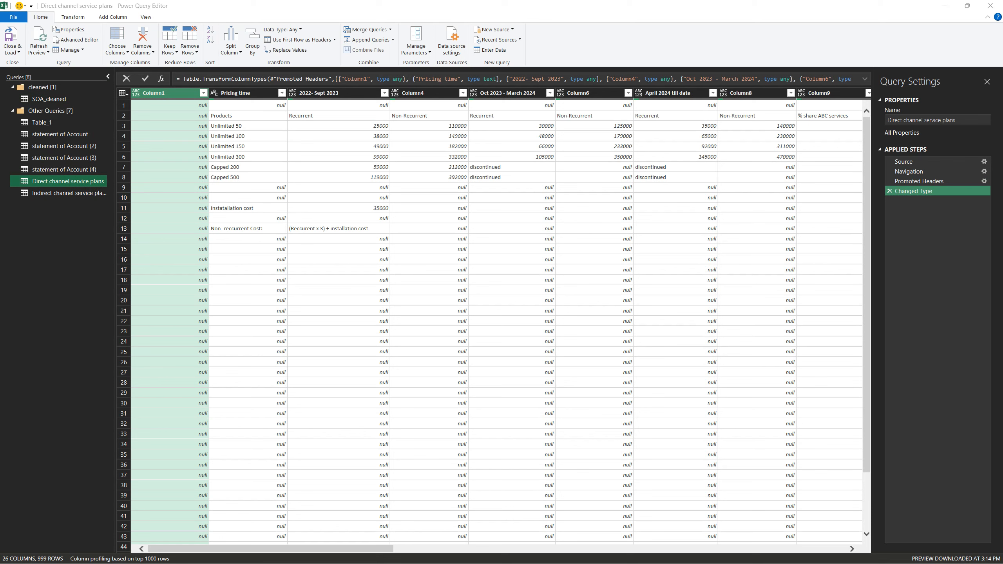
pyautogui.hotkey('alt', 'Tab')
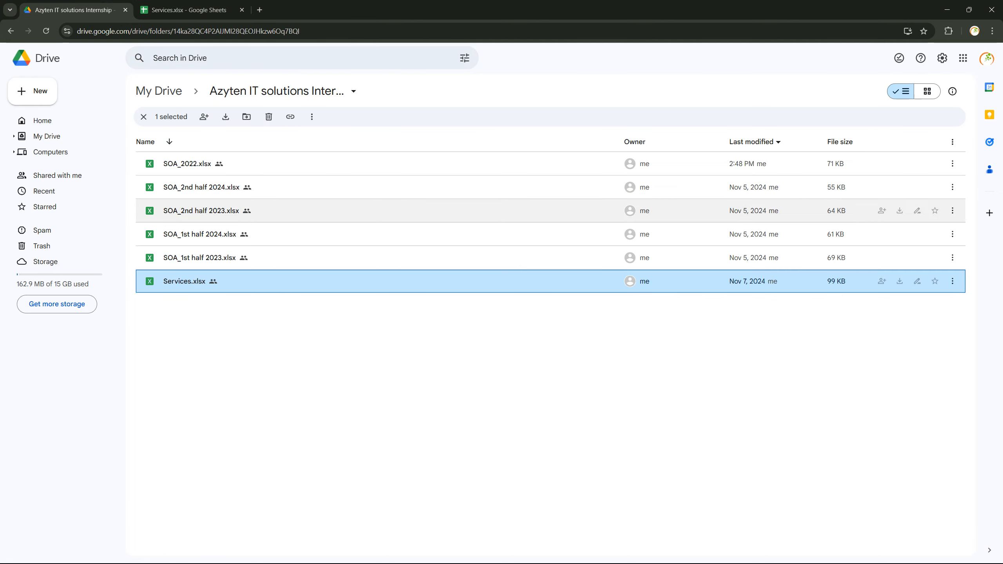
pyautogui.doubleClick(185, 281)
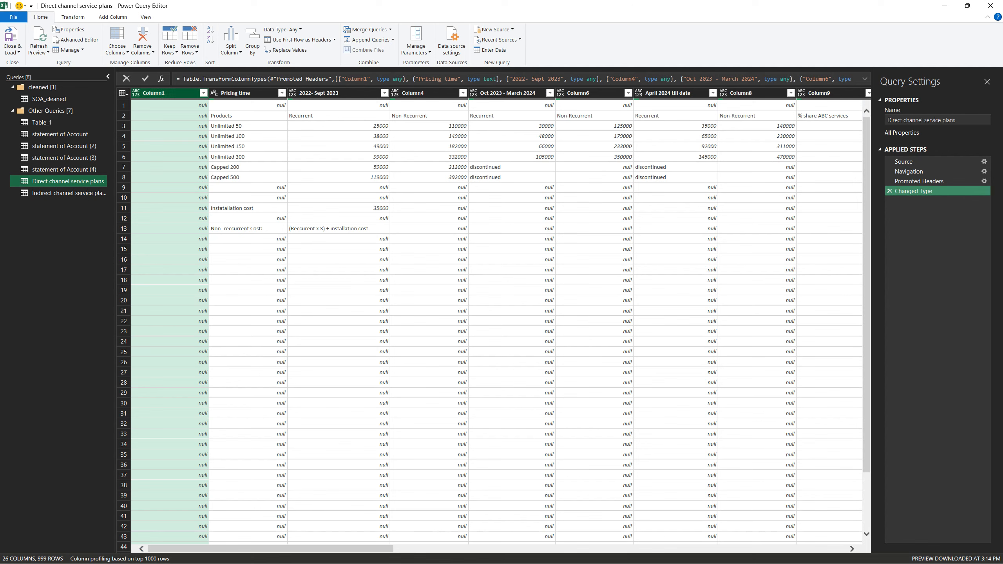
# Try removing Column1 from the Direct channel service plans query, and discard that removal
pyautogui.click(116, 50)
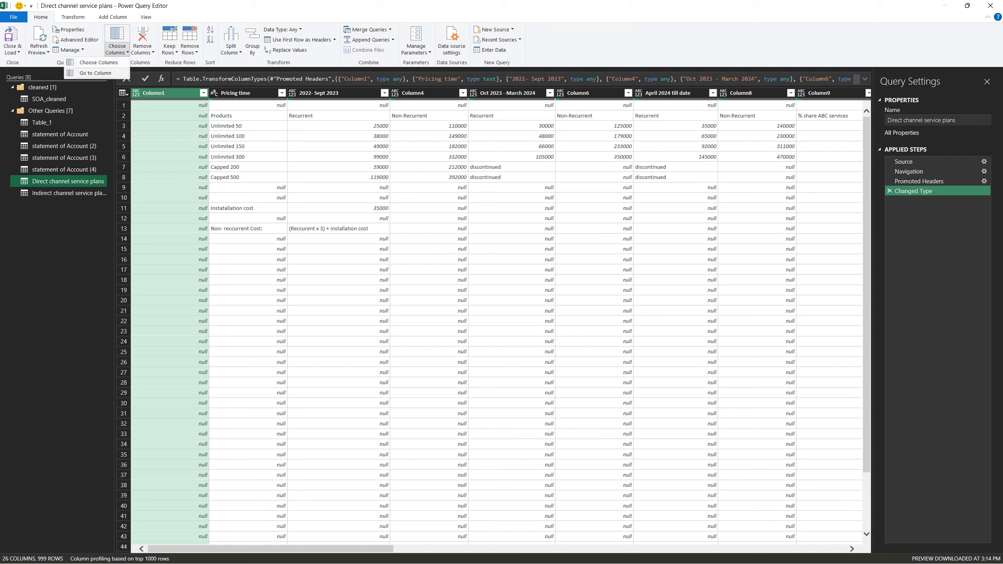
pyautogui.click(143, 50)
pyautogui.click(142, 50)
pyautogui.click(143, 50)
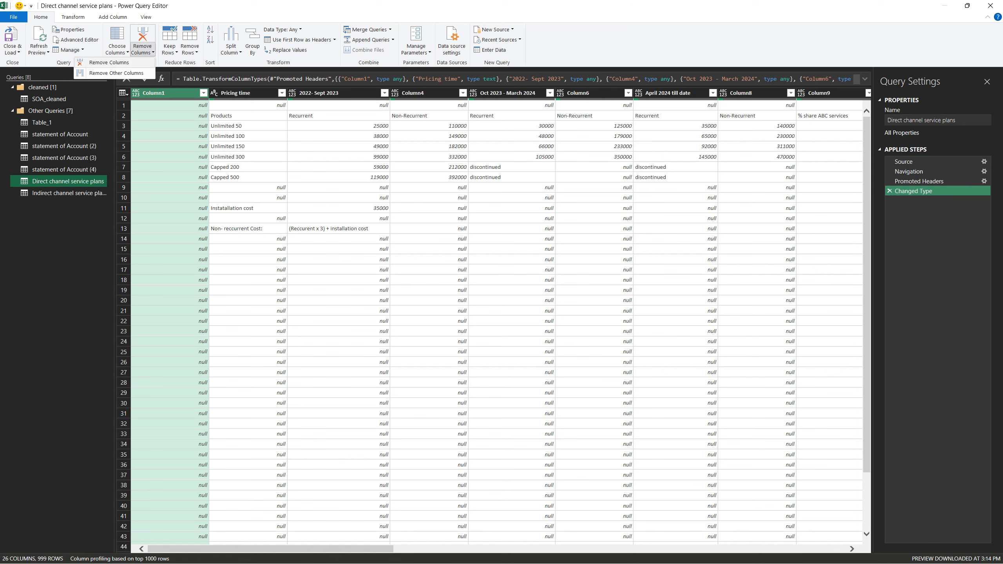
pyautogui.click(107, 62)
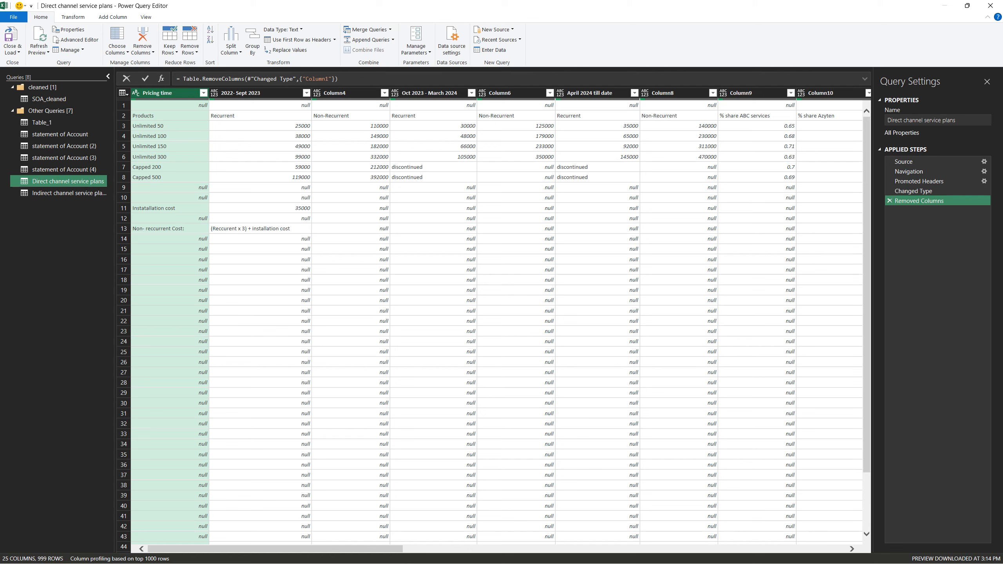
pyautogui.click(890, 201)
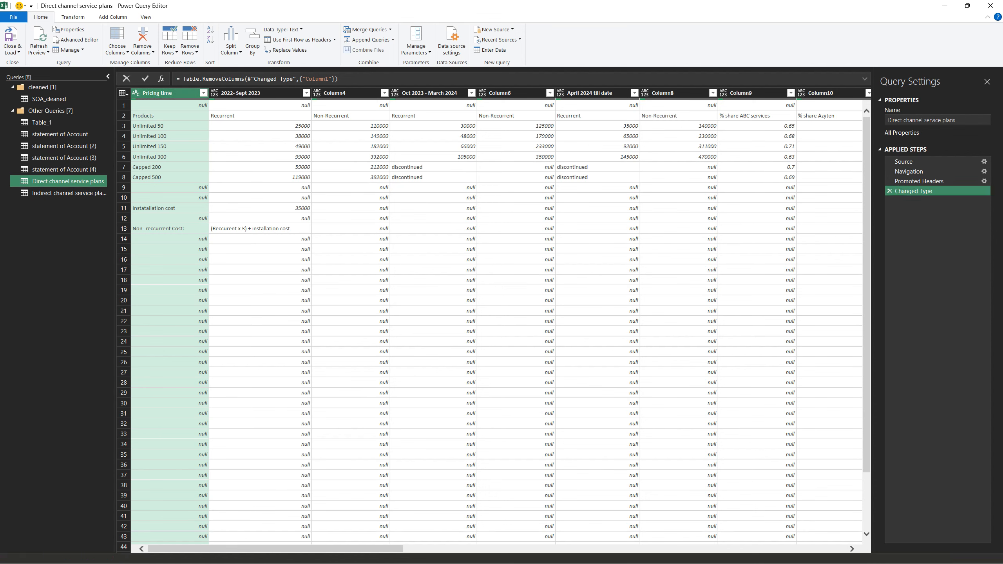
# Delete the Changed Type and Promoted Headers steps from the Direct channel service plans query
pyautogui.click(889, 191)
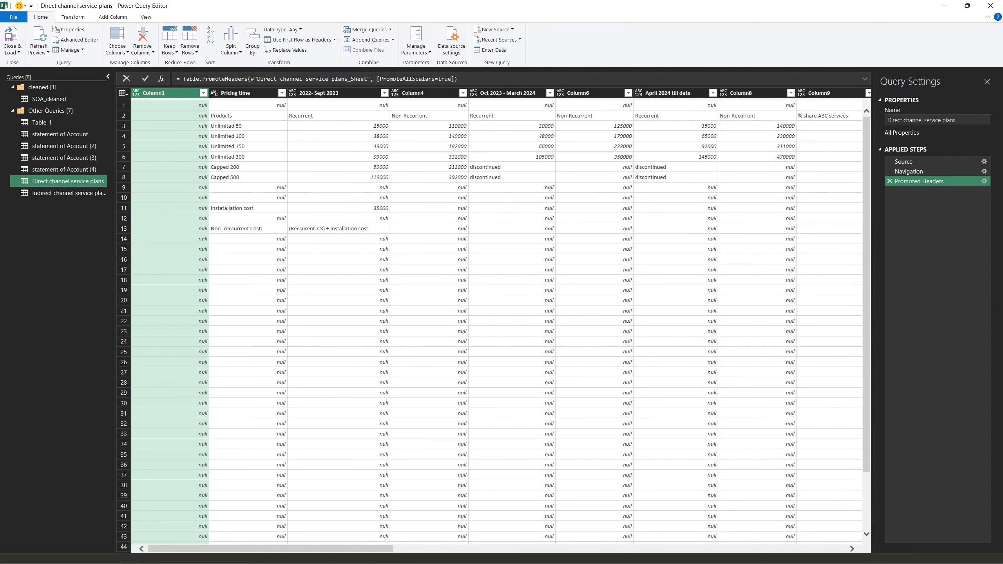
pyautogui.click(890, 181)
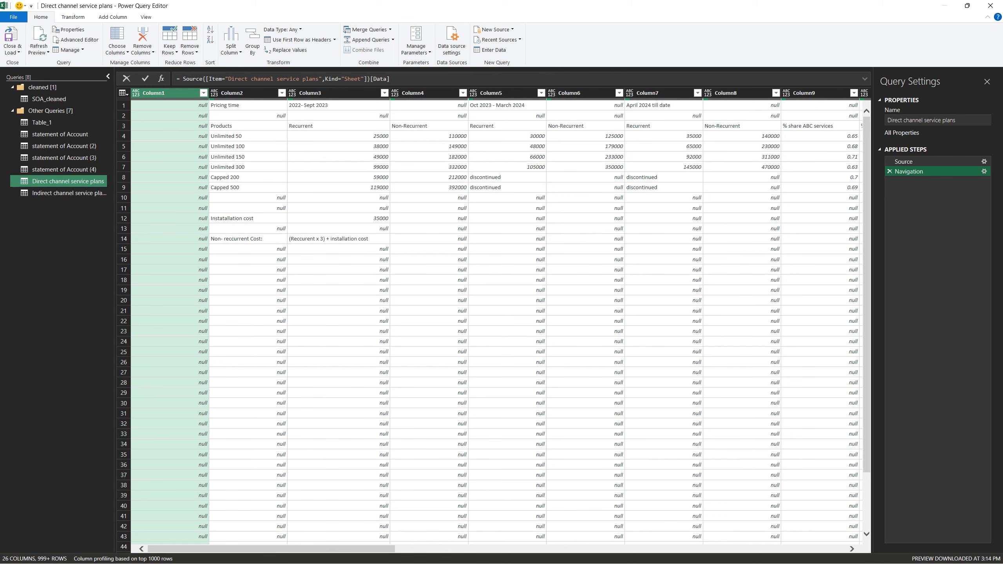
pyautogui.click(123, 115)
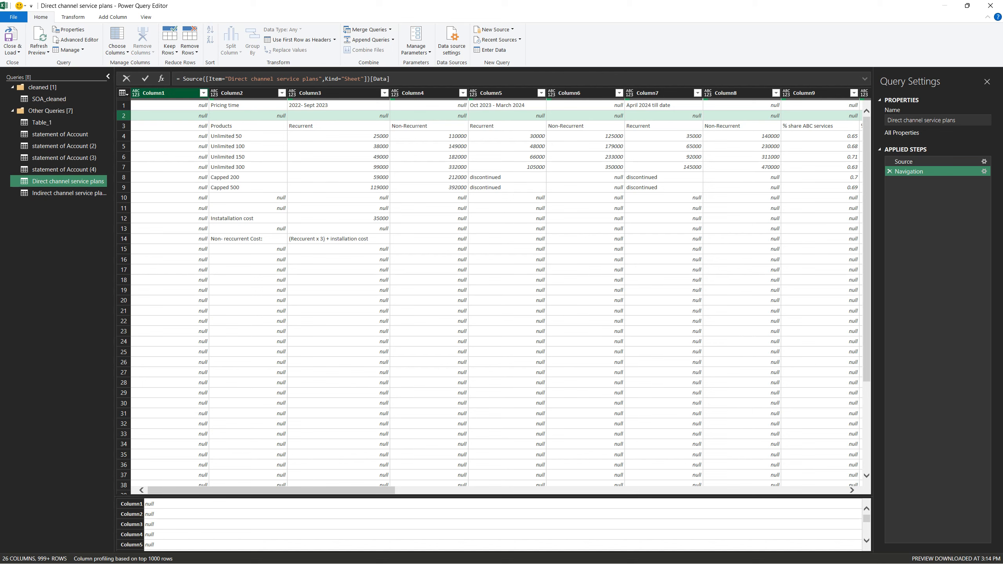
# Remove the empty Column1 from the Direct channel service plans query
pyautogui.click(170, 92)
pyautogui.click(143, 50)
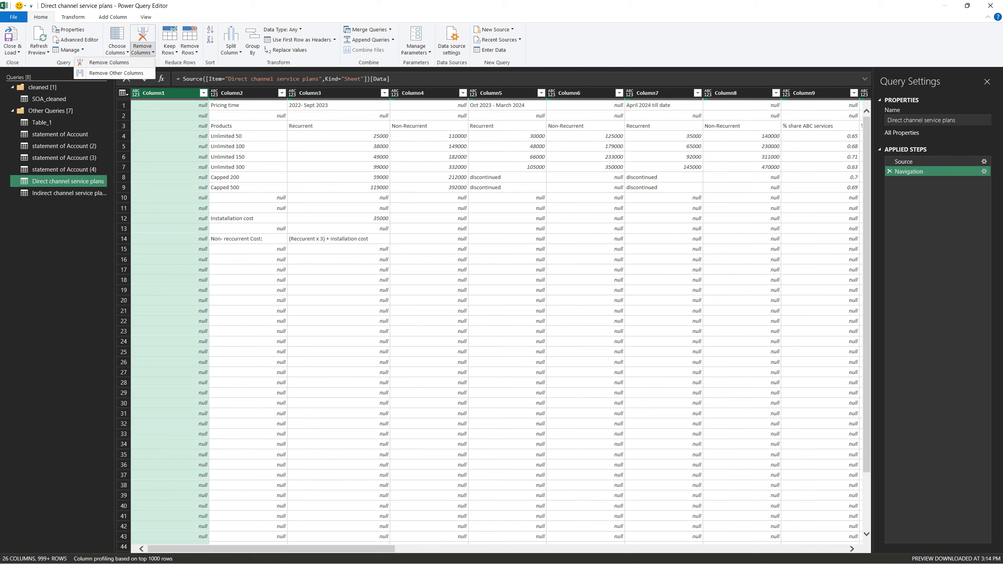
pyautogui.click(109, 63)
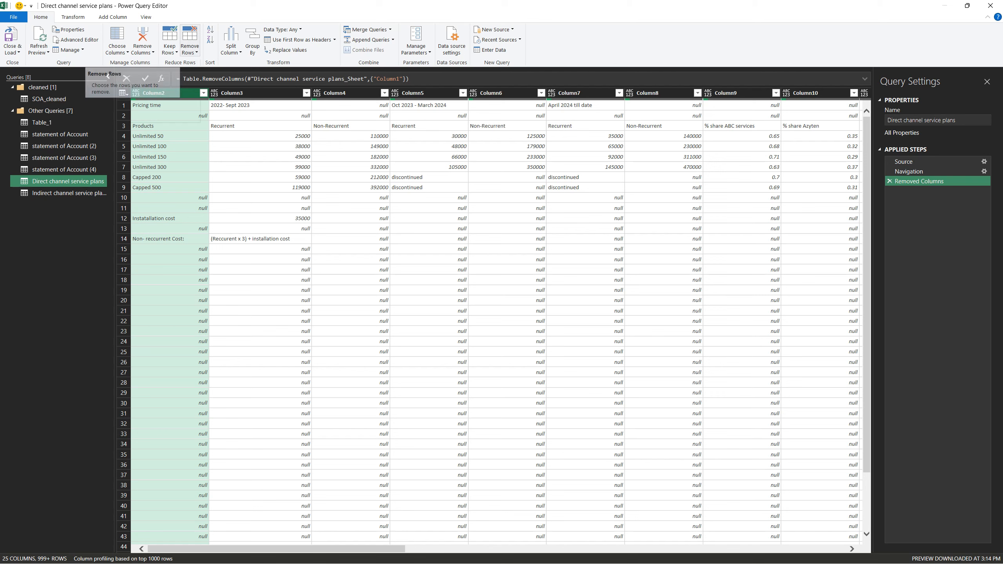
# Remove the top 2 rows and promote the row starting with Products to column headers
pyautogui.click(190, 43)
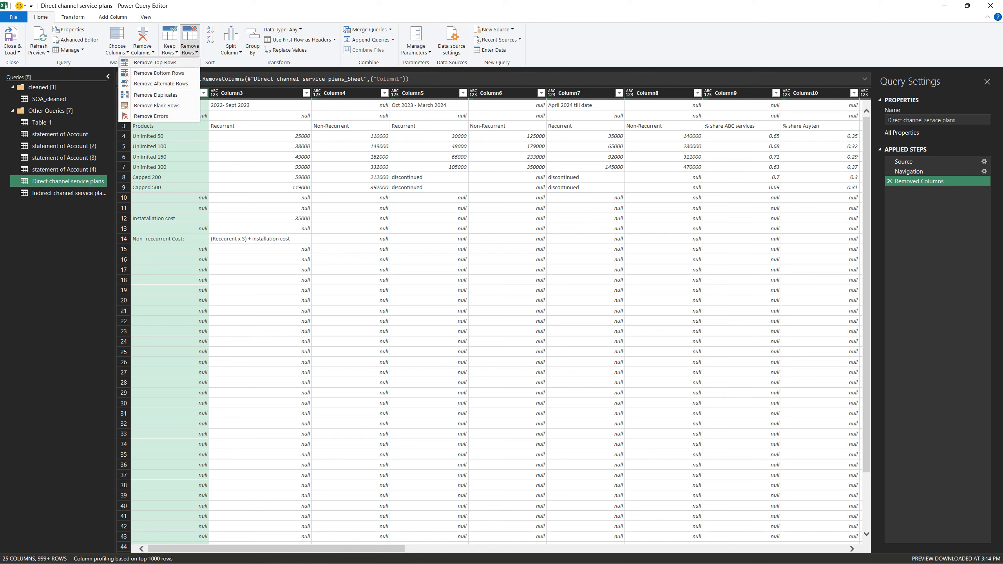
pyautogui.click(155, 63)
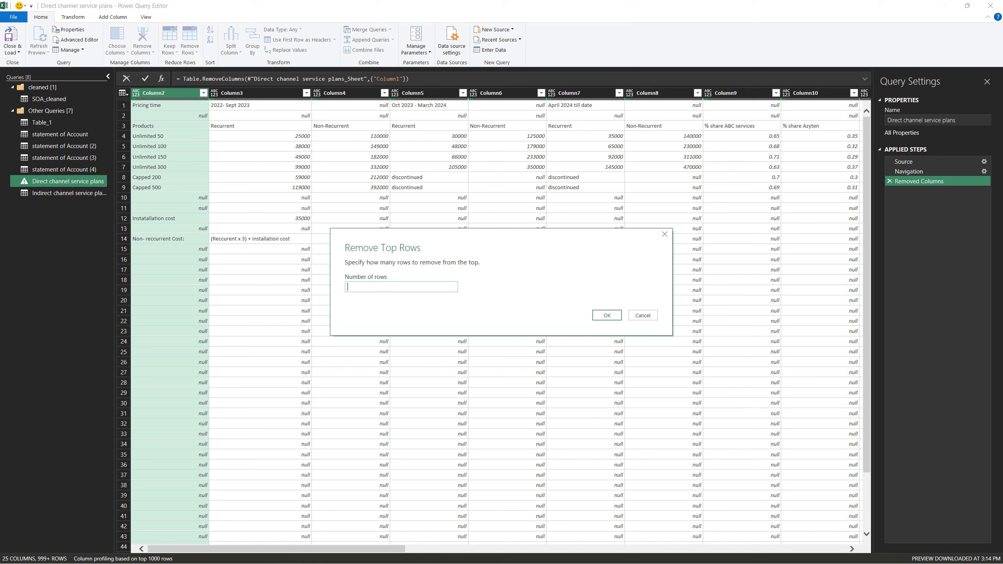
pyautogui.write('2')
pyautogui.click(607, 315)
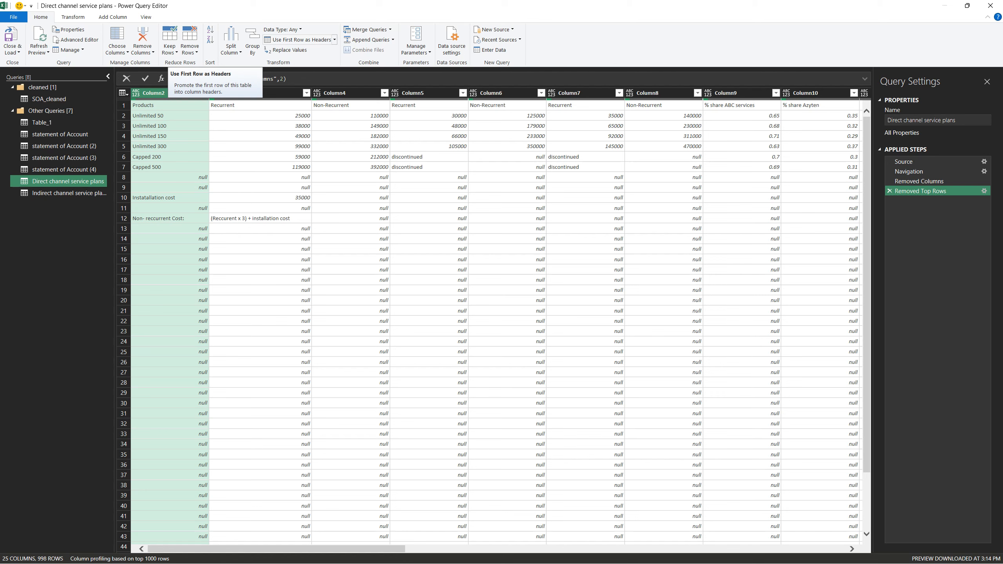
pyautogui.click(334, 40)
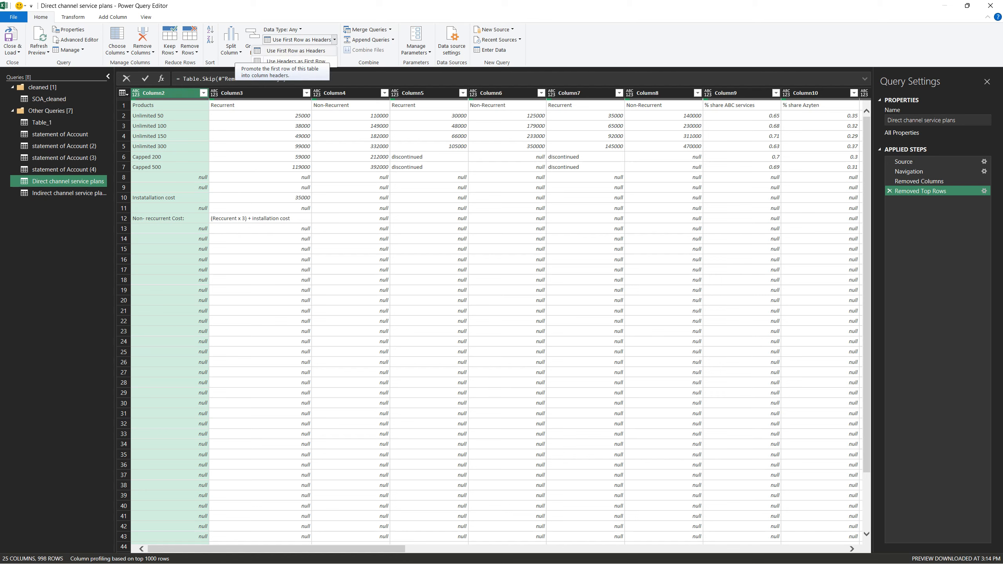
pyautogui.click(296, 51)
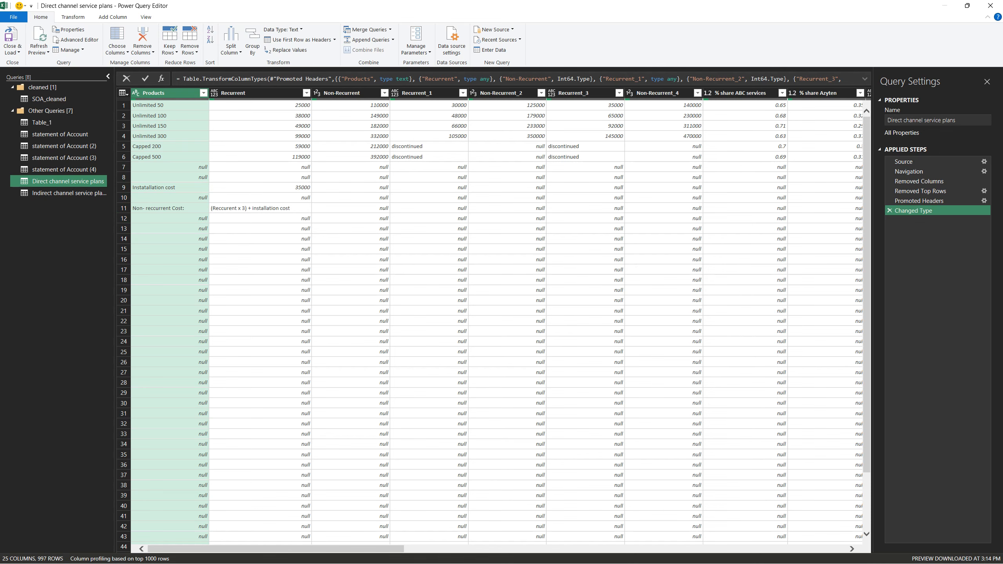
# Remove all blank rows and the bottom 2 rows containing the installation and non-recurrent cost notes
pyautogui.moveTo(276, 549)
pyautogui.mouseDown()
pyautogui.moveTo(377, 550)
pyautogui.moveTo(275, 550)
pyautogui.mouseUp()
pyautogui.click(190, 48)
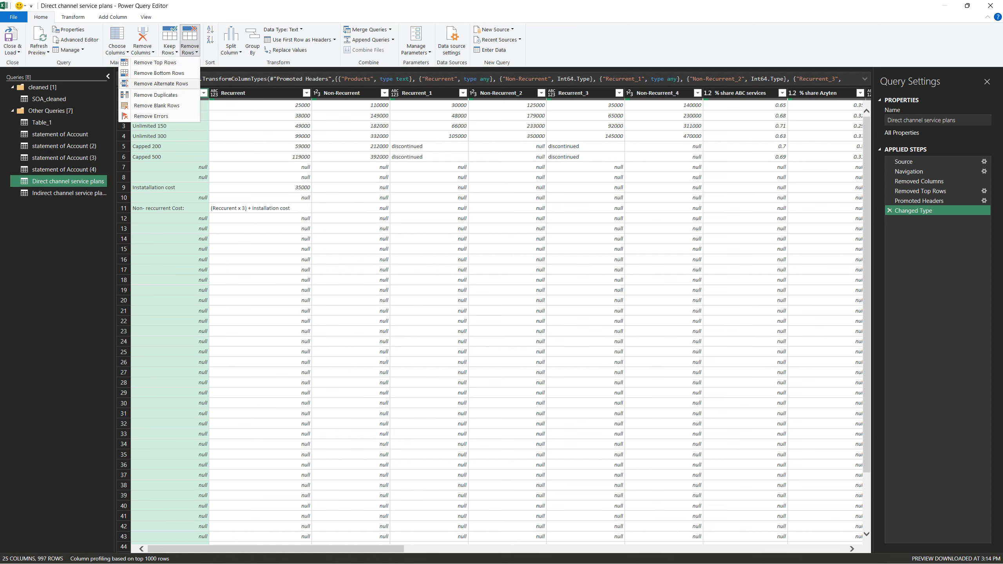
pyautogui.click(156, 105)
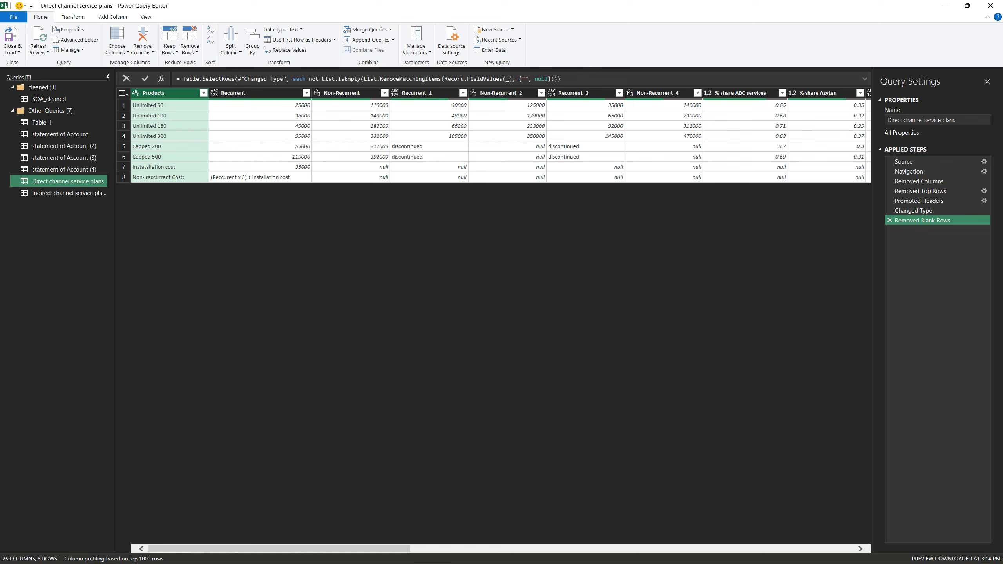
pyautogui.click(190, 47)
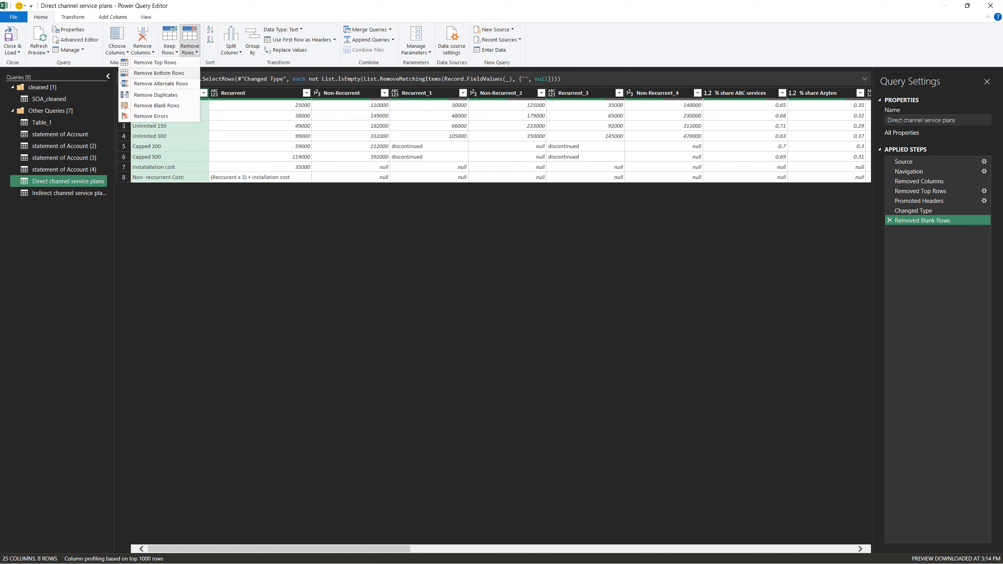
pyautogui.click(159, 73)
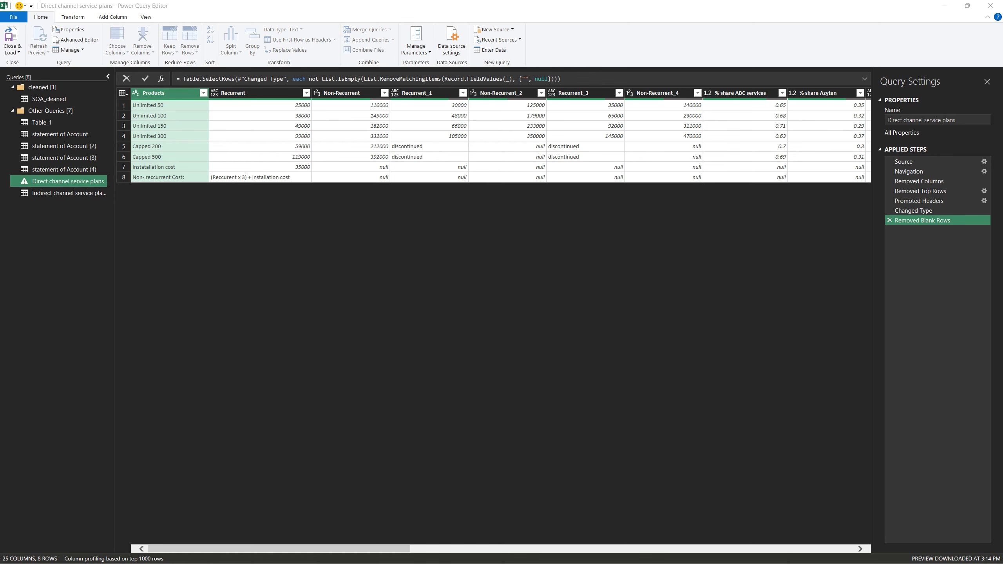
pyautogui.write('2')
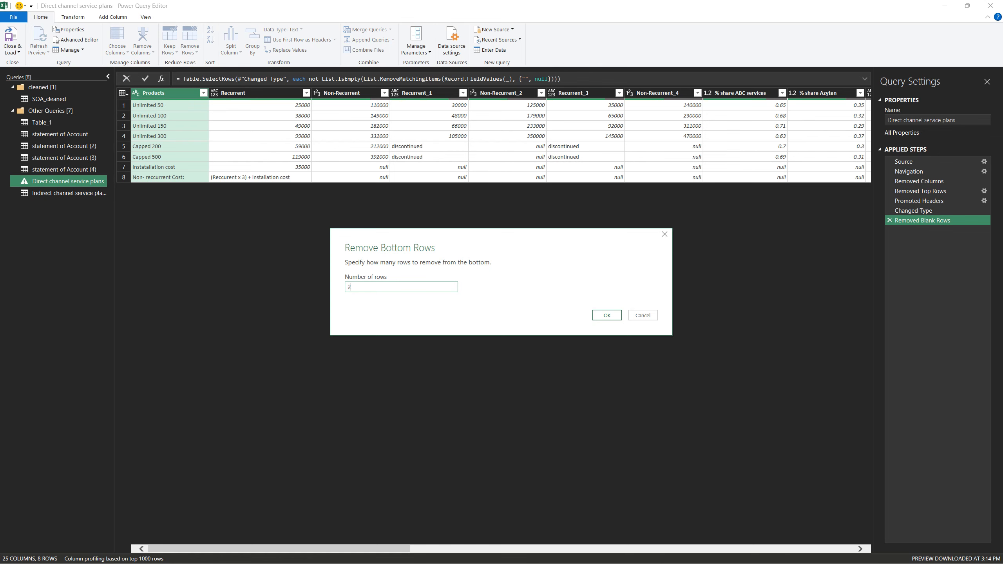
pyautogui.press('Return')
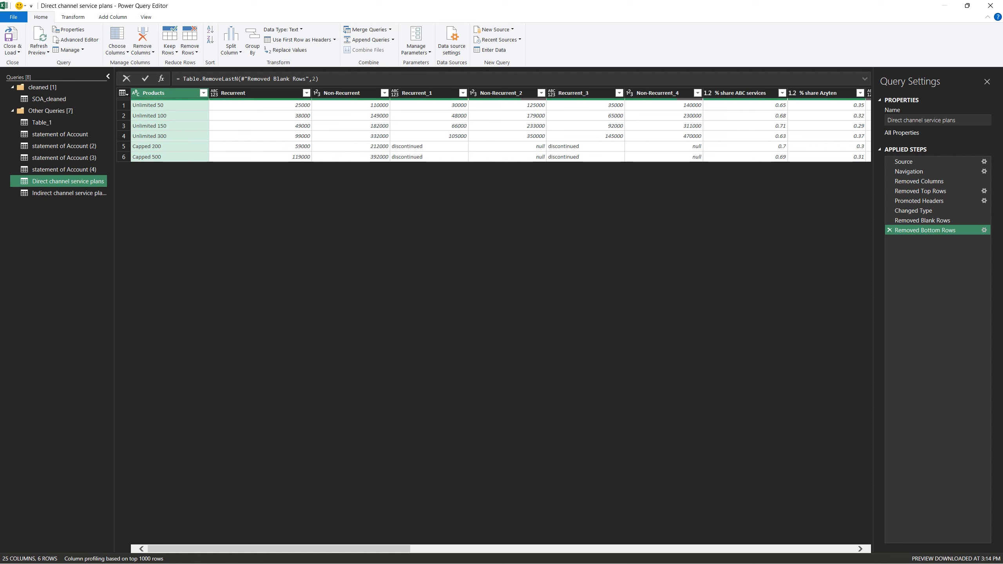
# Try keeping only the columns from Products to % share Azyten by removing the other columns, and discard that removal
pyautogui.moveTo(279, 549); pyautogui.dragTo(374, 549)
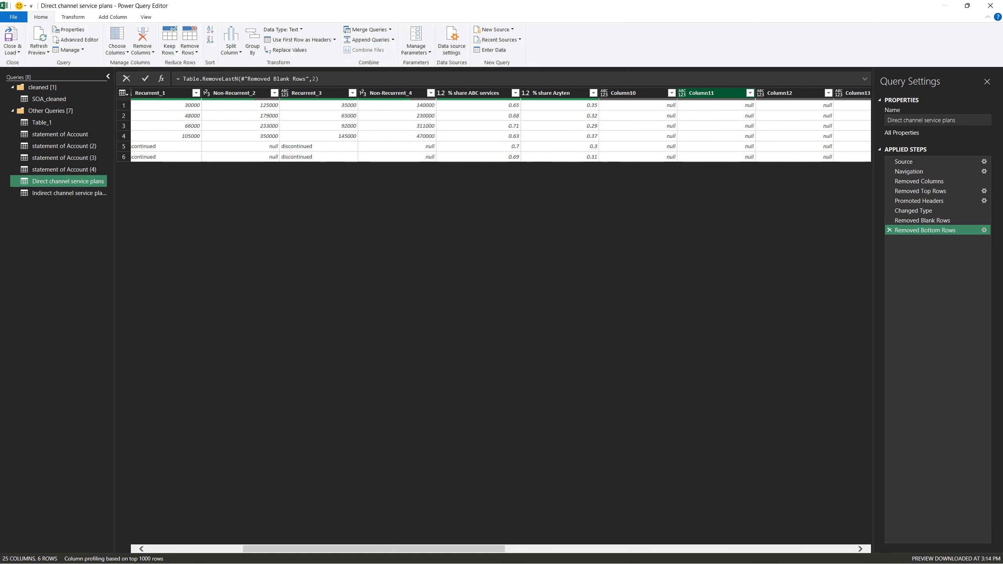
pyautogui.click(553, 93)
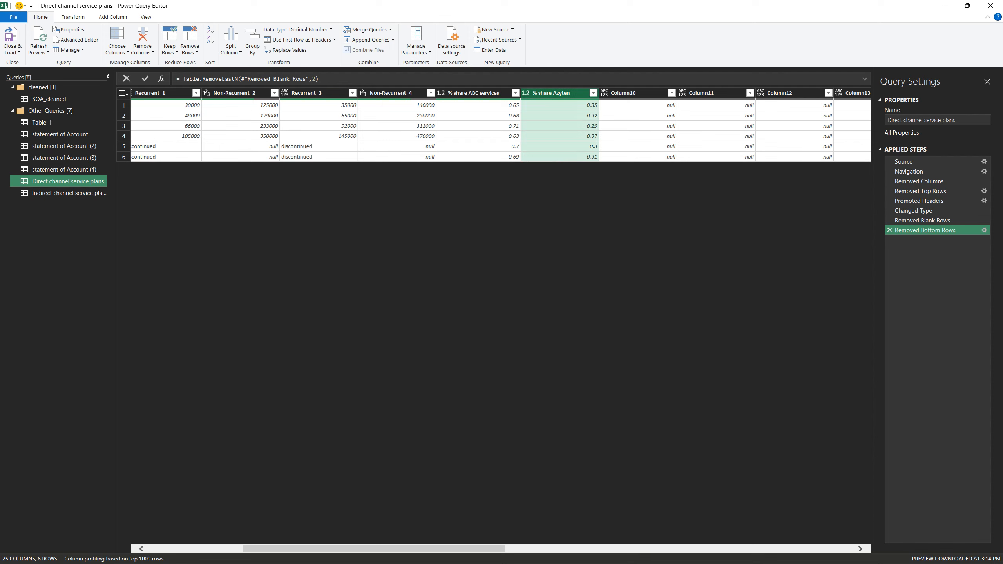
pyautogui.moveTo(373, 550); pyautogui.dragTo(277, 550)
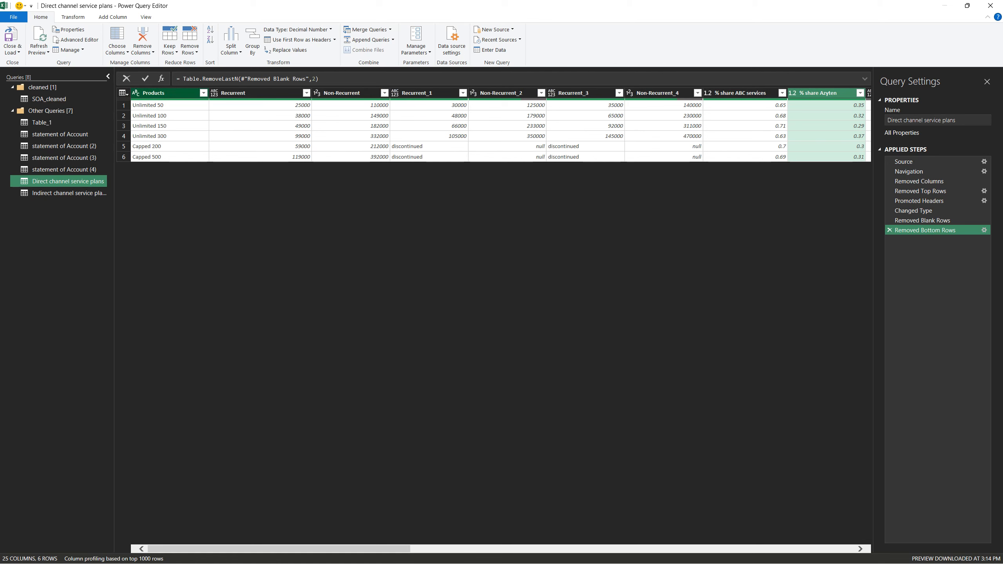
pyautogui.keyDown('shift'); pyautogui.click(166, 93); pyautogui.keyUp('shift')
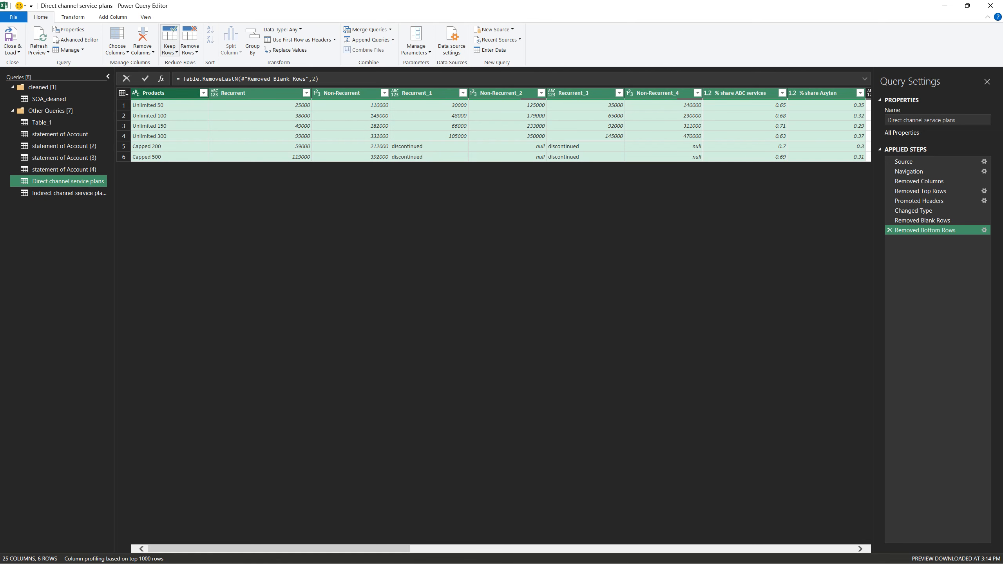
pyautogui.click(142, 49)
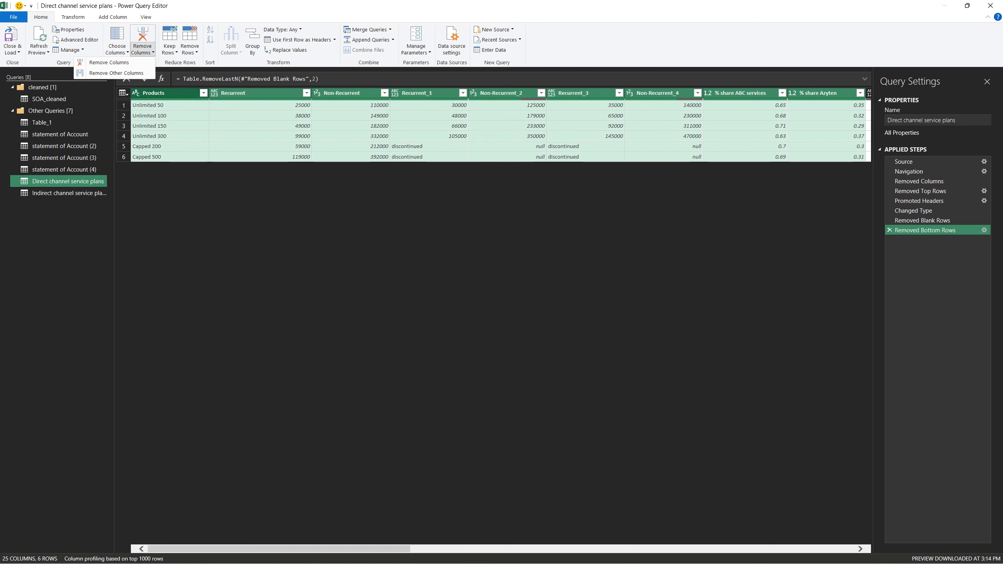
pyautogui.click(116, 73)
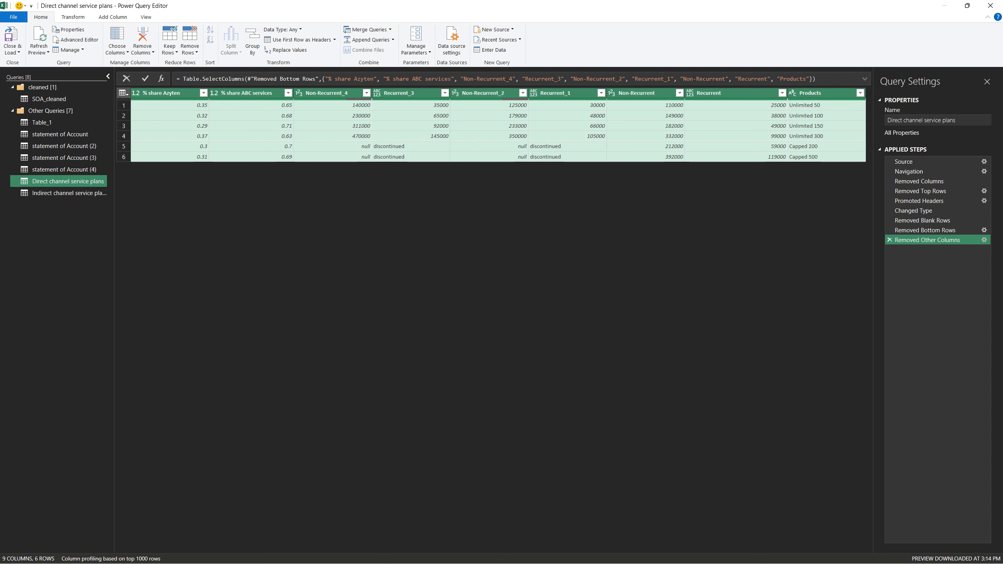
pyautogui.click(889, 240)
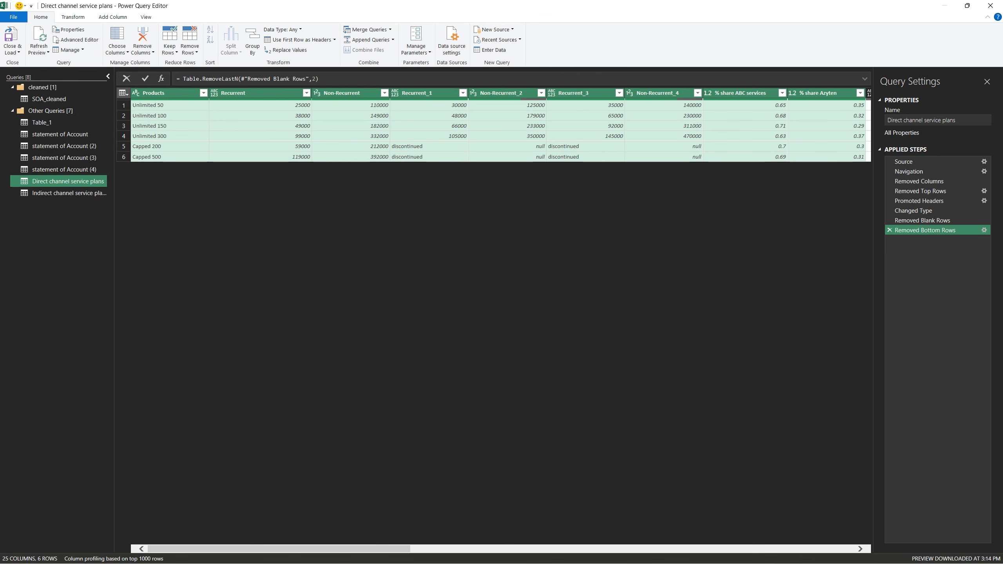
pyautogui.hscroll(5, 493, 131)
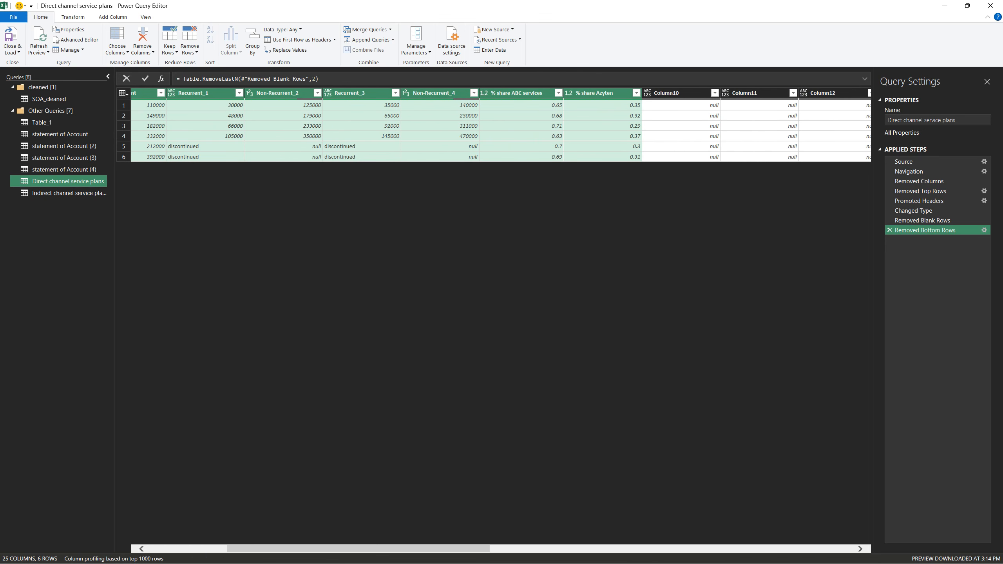
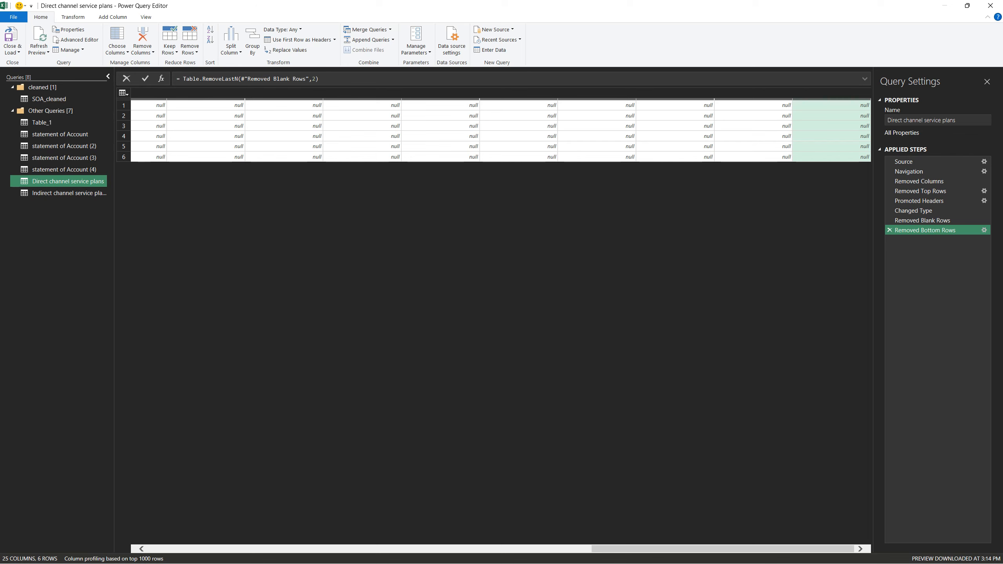
# Remove the empty columns from Column10 onward and compare the remaining table with the Direct channel service plans sheet in Google Sheets
pyautogui.click(435, 549)
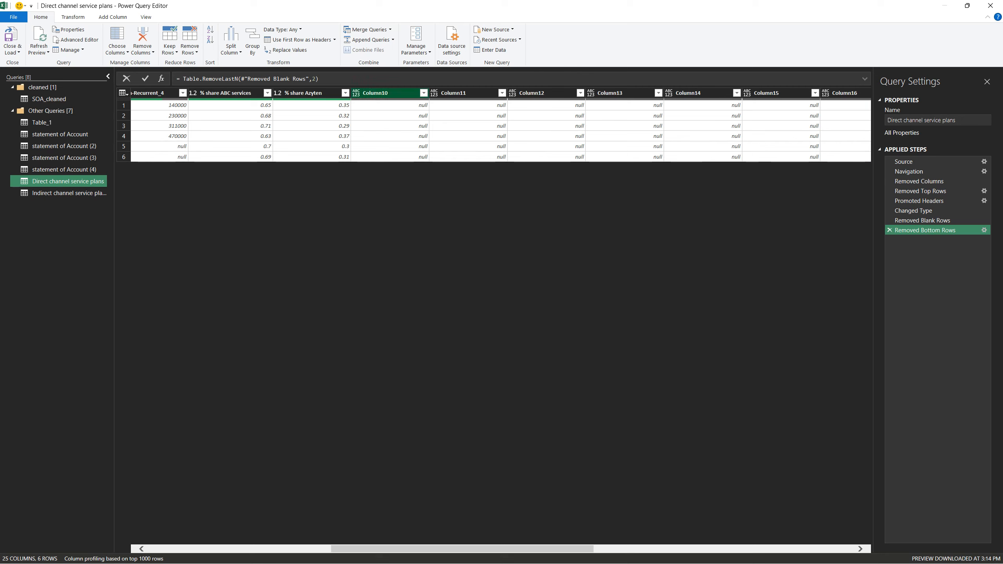
pyautogui.keyDown('shift'); pyautogui.click(387, 93); pyautogui.keyUp('shift')
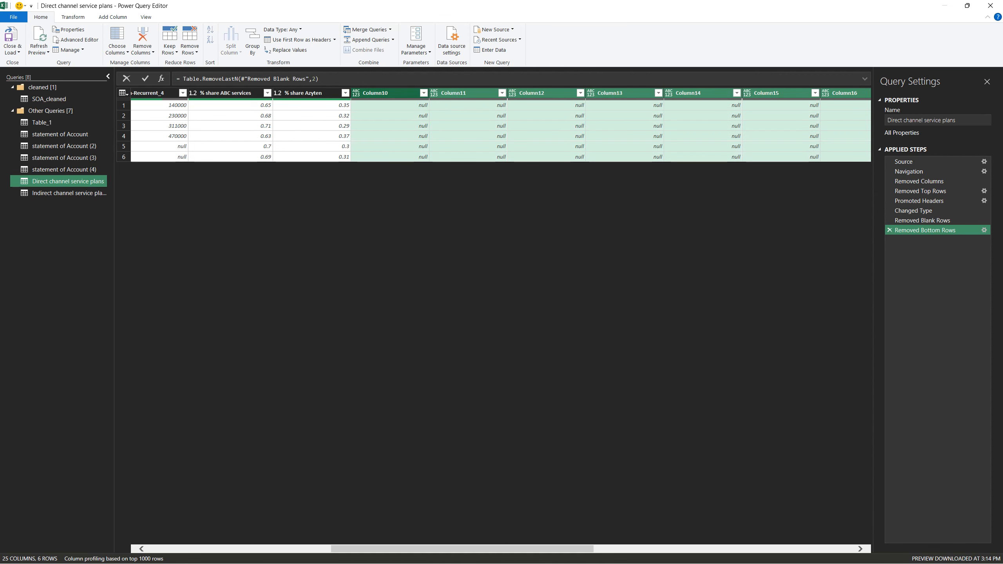
pyautogui.press('Delete')
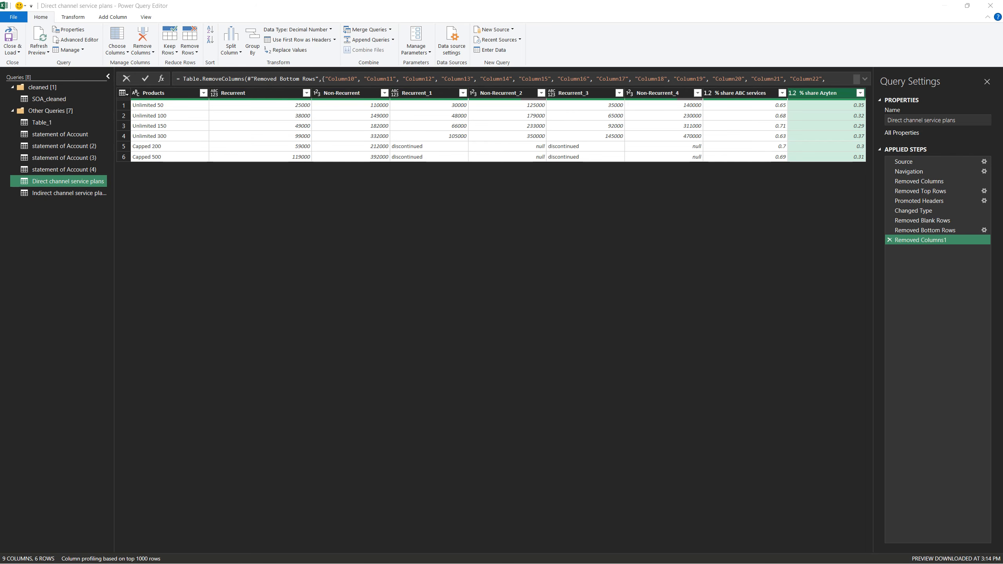
pyautogui.hotkey('alt', 'Tab')
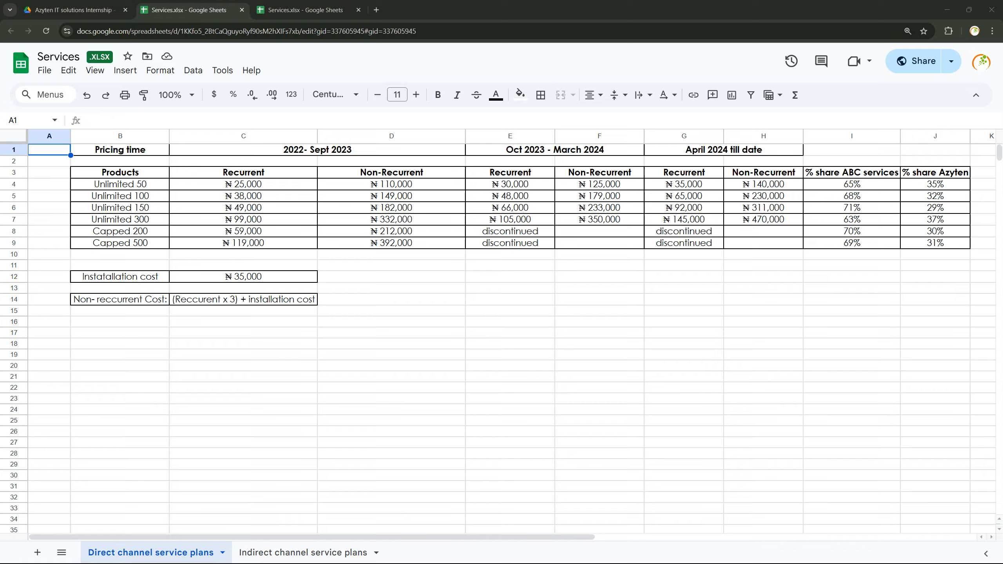
pyautogui.hotkey('alt', 'Tab')
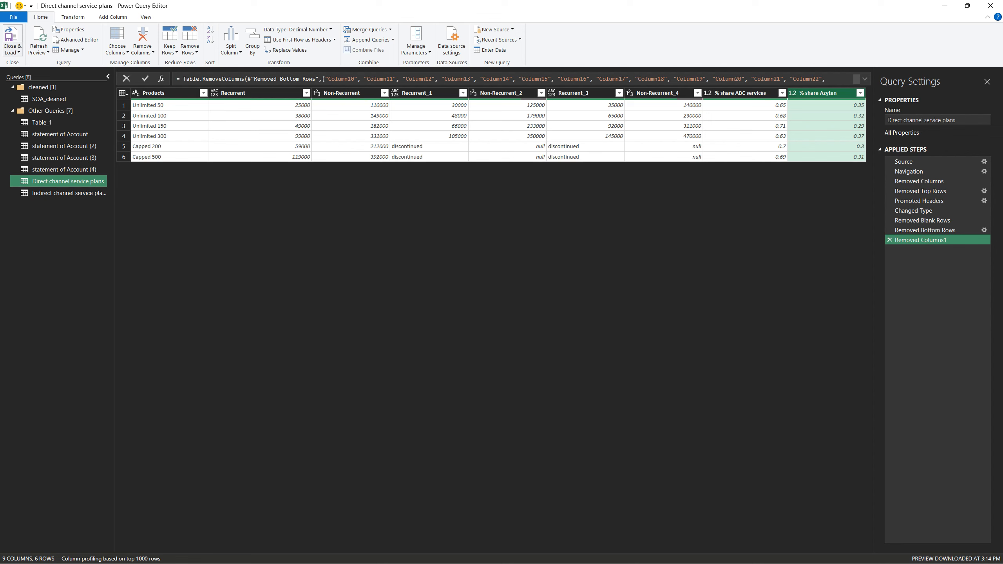
# Close the query editor and load the two service plan queries as connections only
pyautogui.click(13, 52)
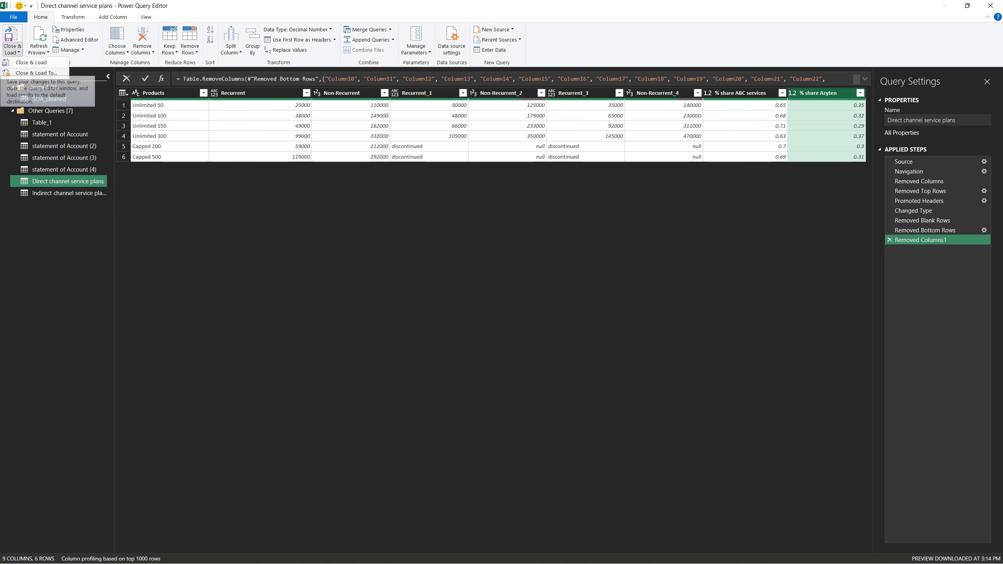
pyautogui.click(31, 62)
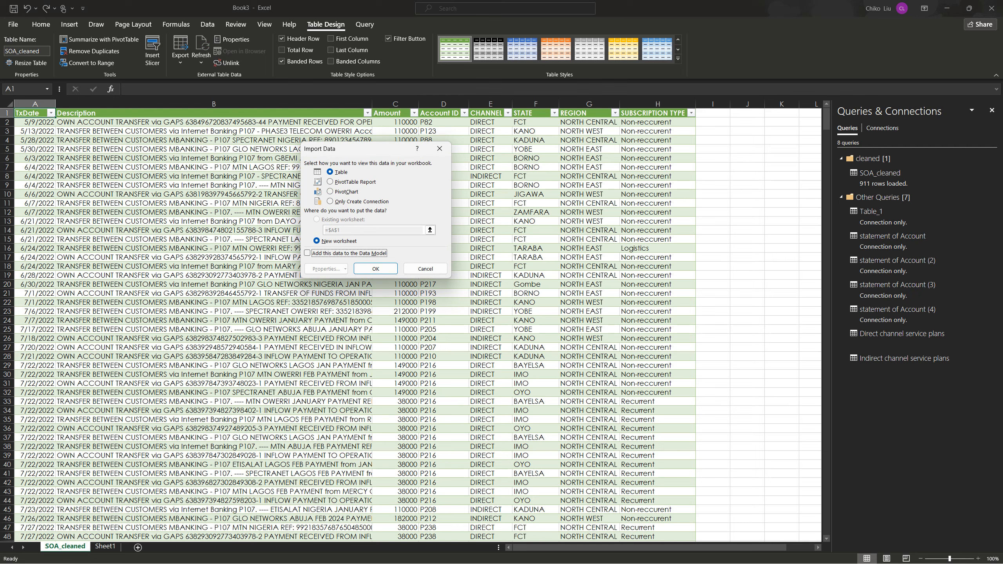
pyautogui.hotkey('alt', 'o')
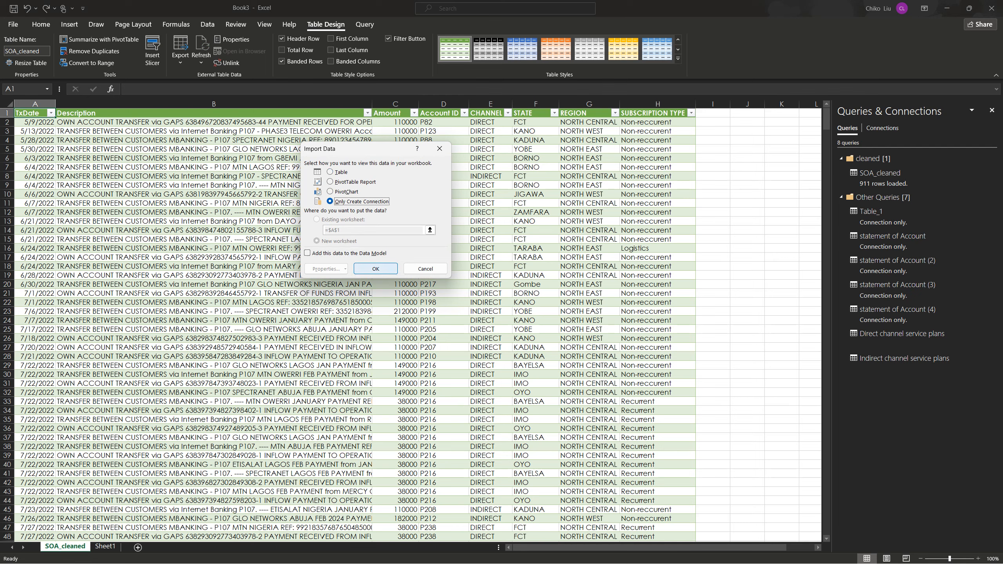
pyautogui.click(375, 268)
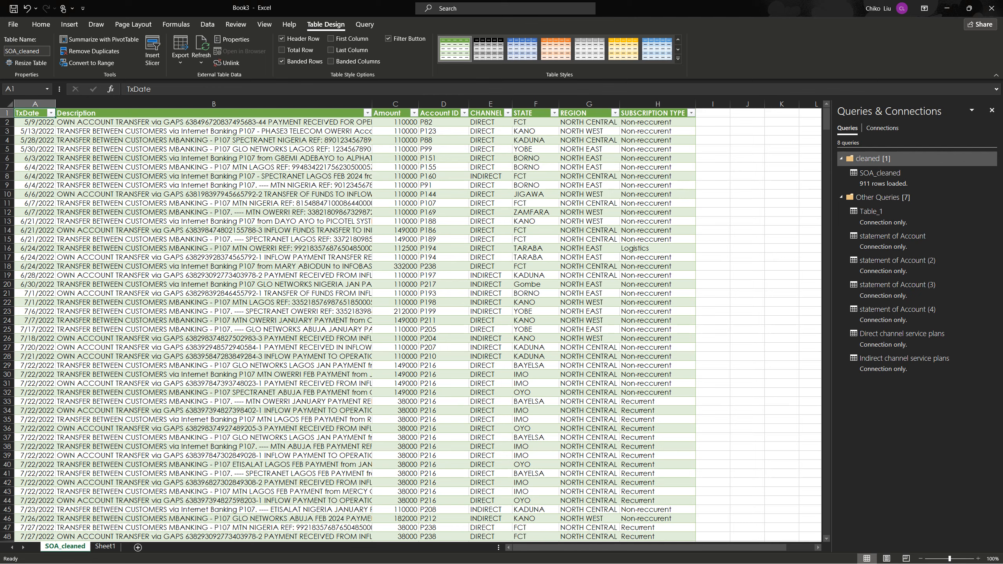
# Wrap the text in the Description column of the SOA_cleaned sheet
pyautogui.click(214, 104)
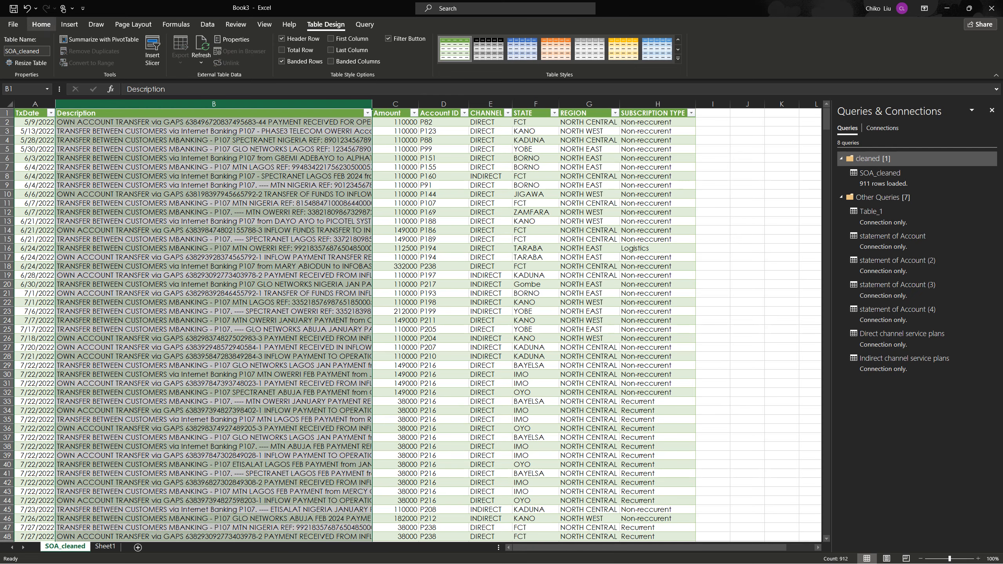
pyautogui.click(41, 25)
pyautogui.click(282, 44)
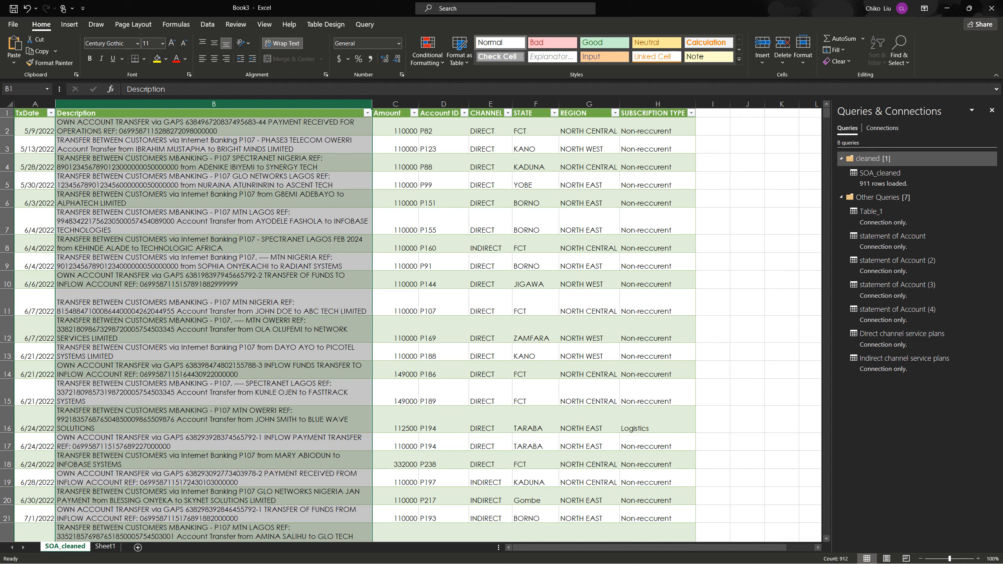
# Create a PivotTable from the SOA_cleaned table on a new worksheet
pyautogui.click(213, 199)
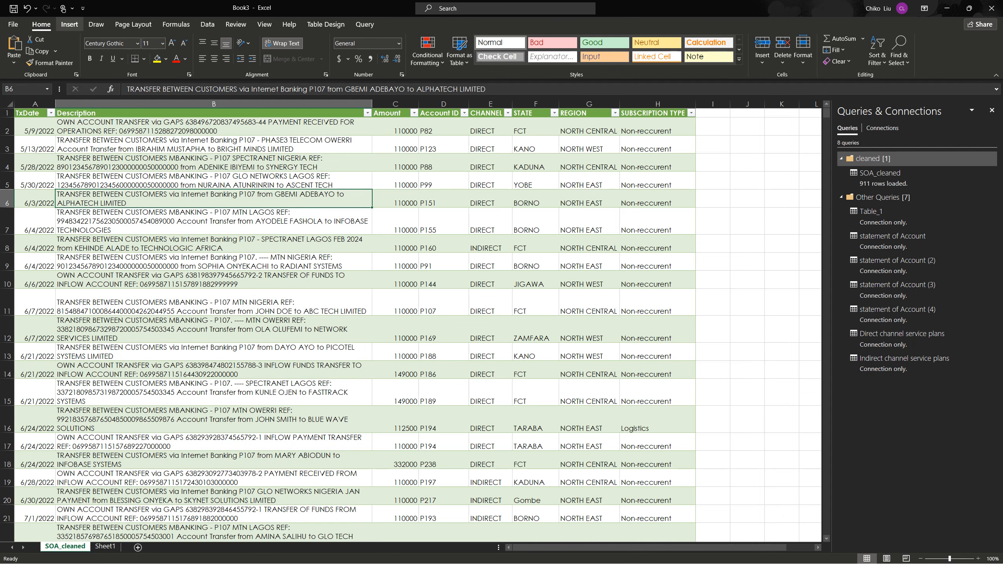
pyautogui.click(69, 25)
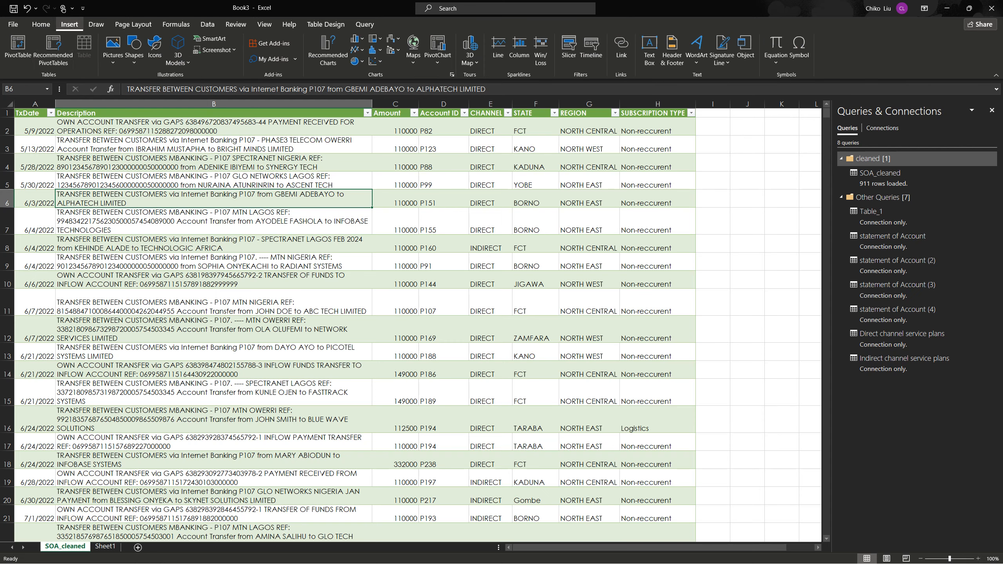
pyautogui.click(17, 47)
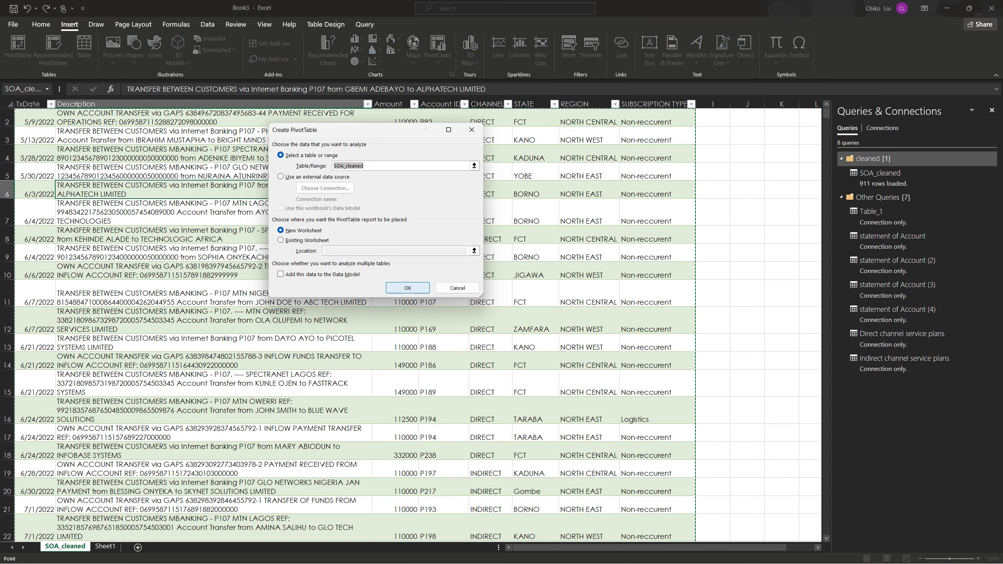
pyautogui.press('Escape')
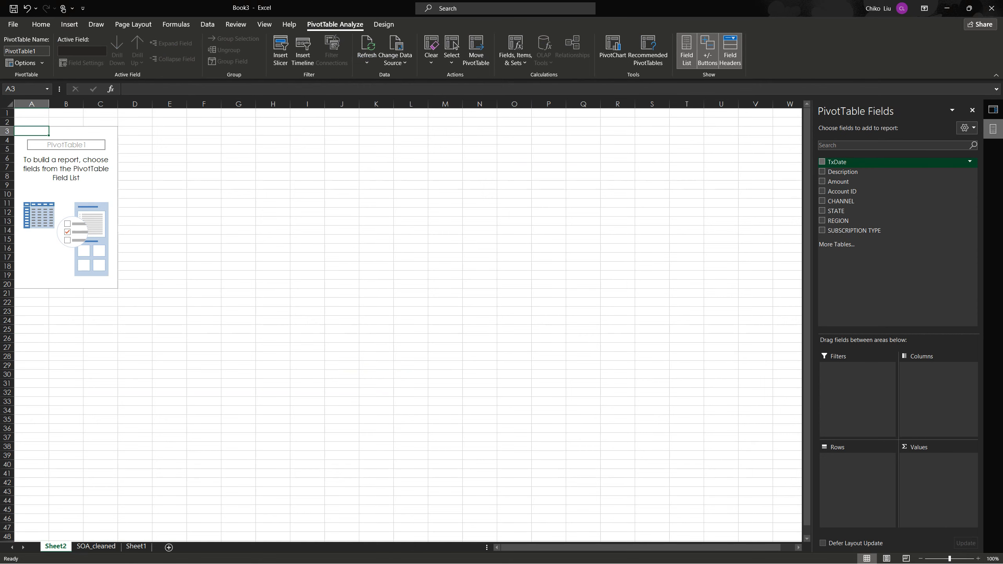
pyautogui.click(821, 162)
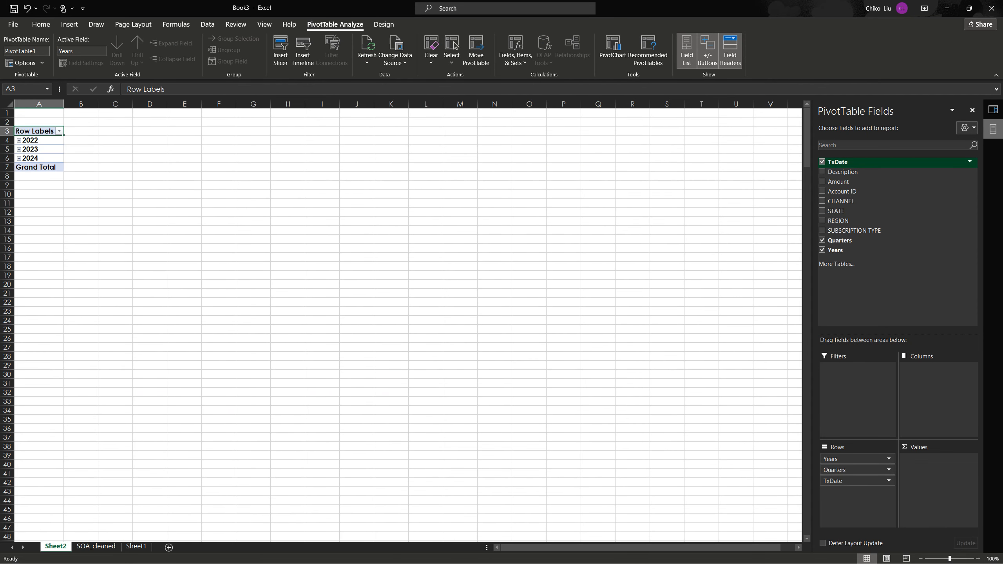
pyautogui.click(822, 162)
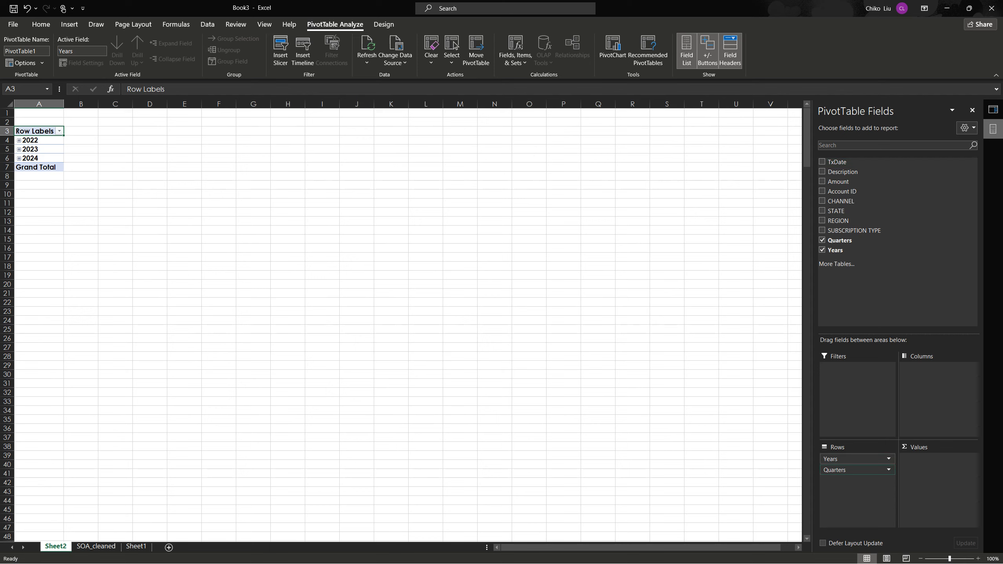
pyautogui.click(853, 459)
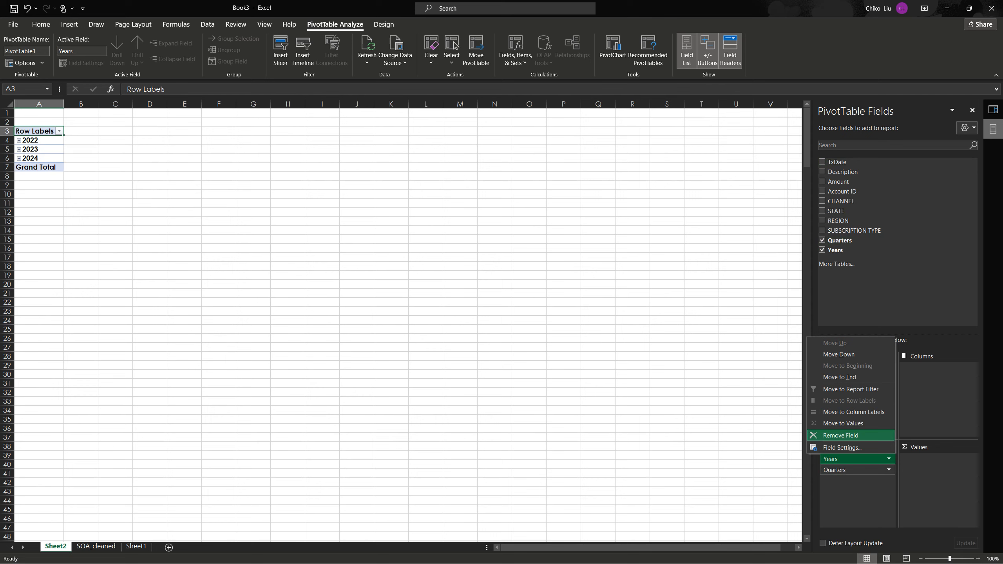
pyautogui.click(841, 435)
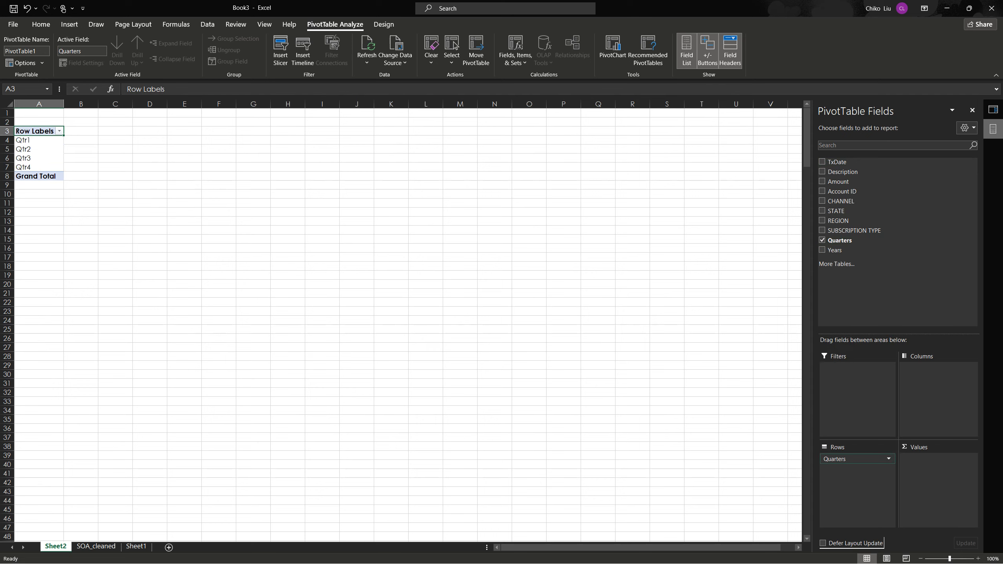
pyautogui.click(853, 459)
pyautogui.click(840, 435)
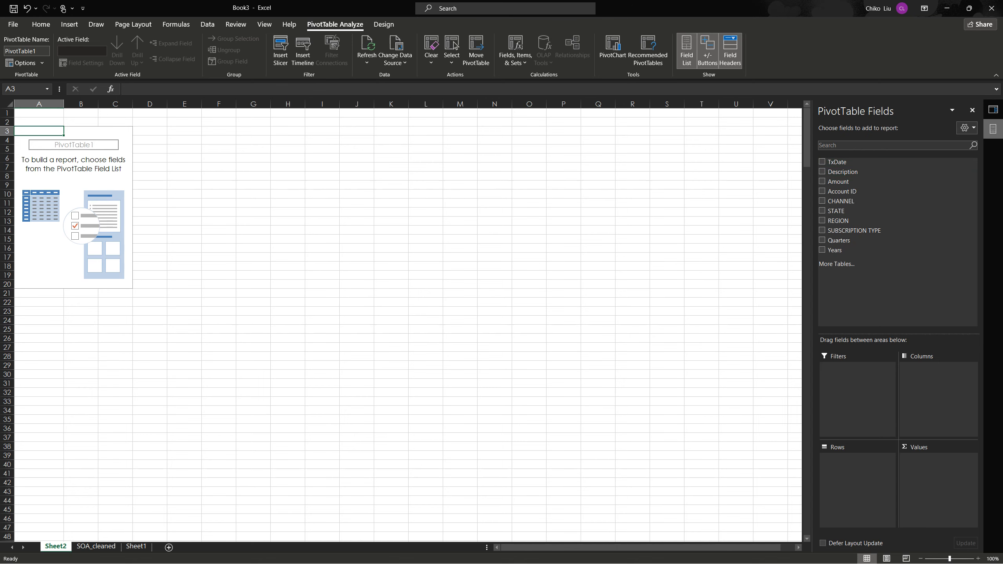
# Build the PivotTable with TxDate as columns, the sum of Amount as values and REGION as rows
pyautogui.moveTo(838, 161); pyautogui.dragTo(940, 371)
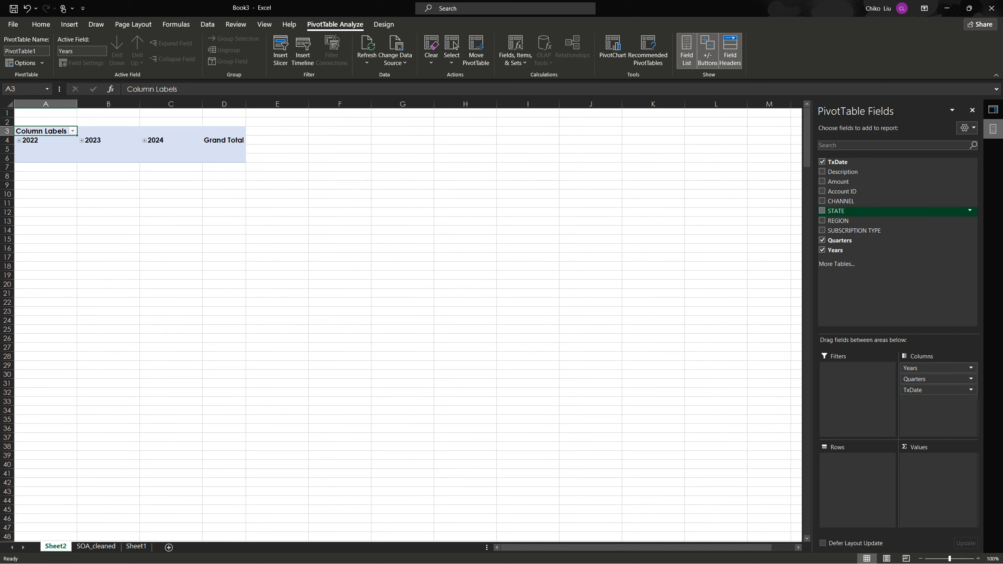
pyautogui.click(822, 181)
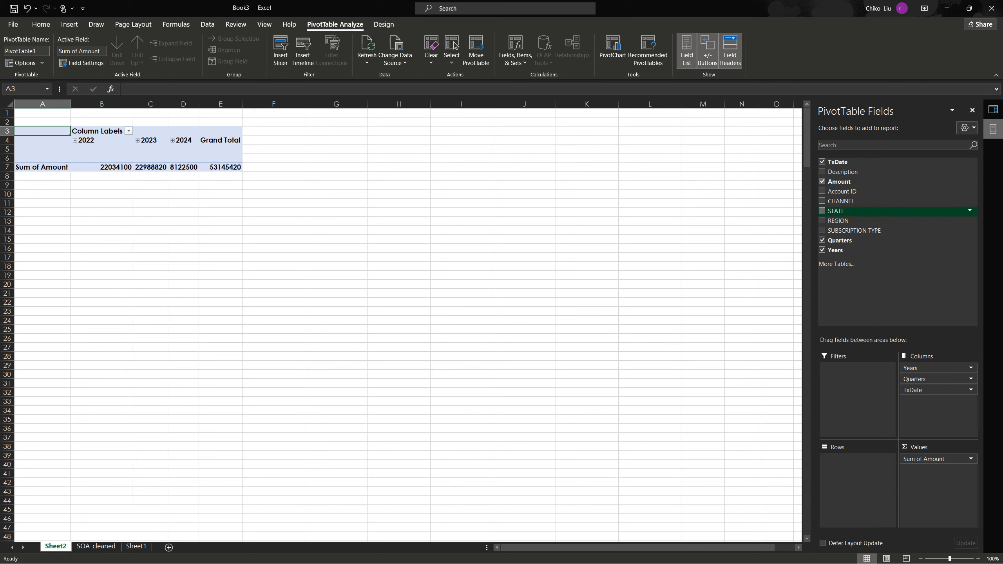
pyautogui.moveTo(838, 221); pyautogui.dragTo(855, 474)
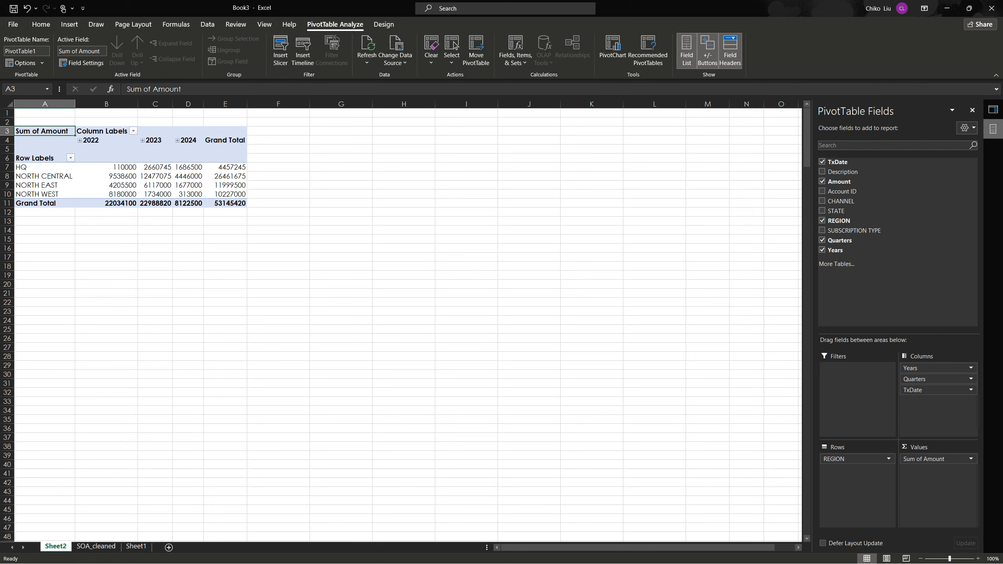
# Format the PivotTable's amounts as currency with the ₦ Igbo symbol and two decimal places
pyautogui.moveTo(113, 167)
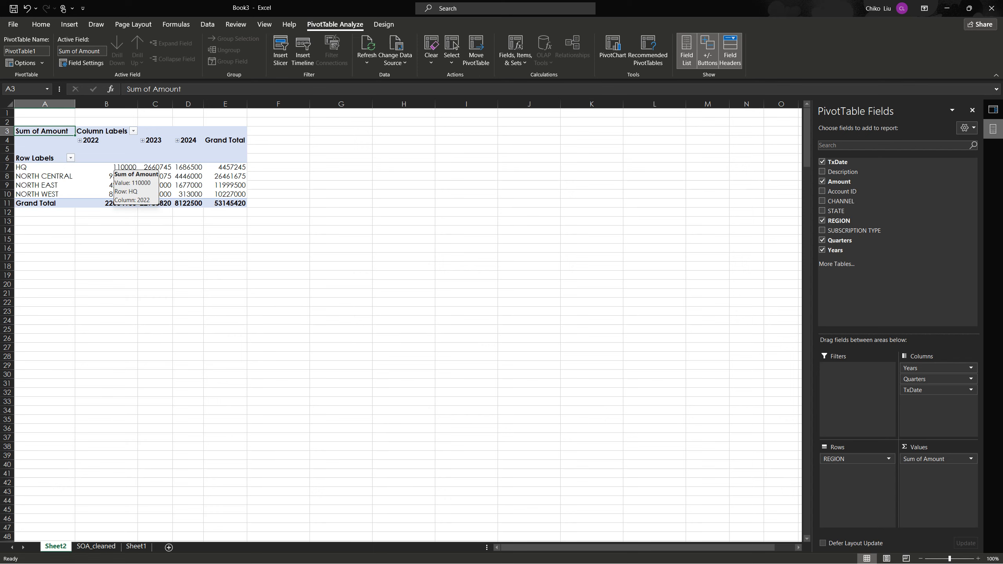
pyautogui.click(113, 167)
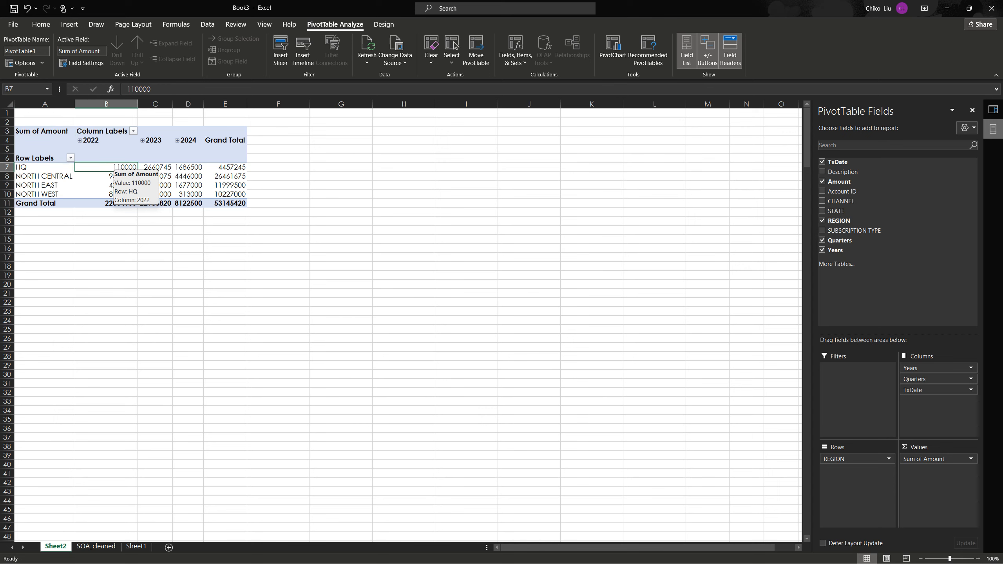
pyautogui.moveTo(113, 167); pyautogui.dragTo(230, 194)
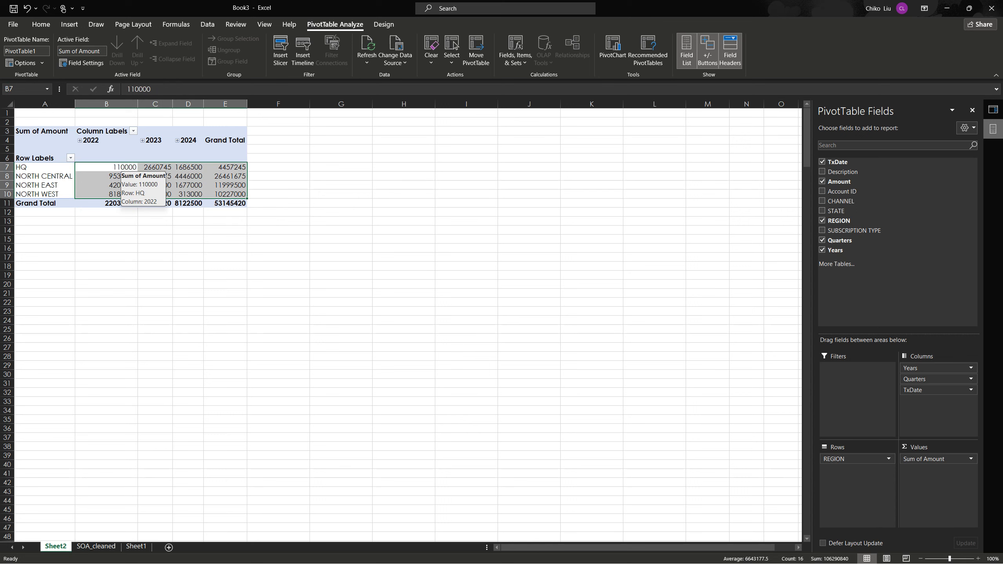
pyautogui.rightClick(119, 168)
pyautogui.press('Escape')
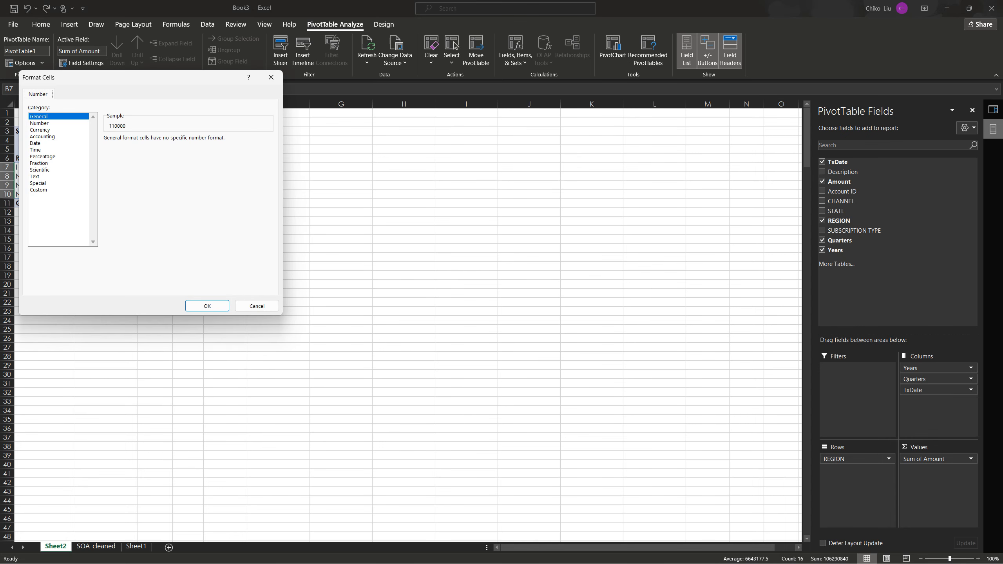
pyautogui.click(40, 130)
pyautogui.click(269, 150)
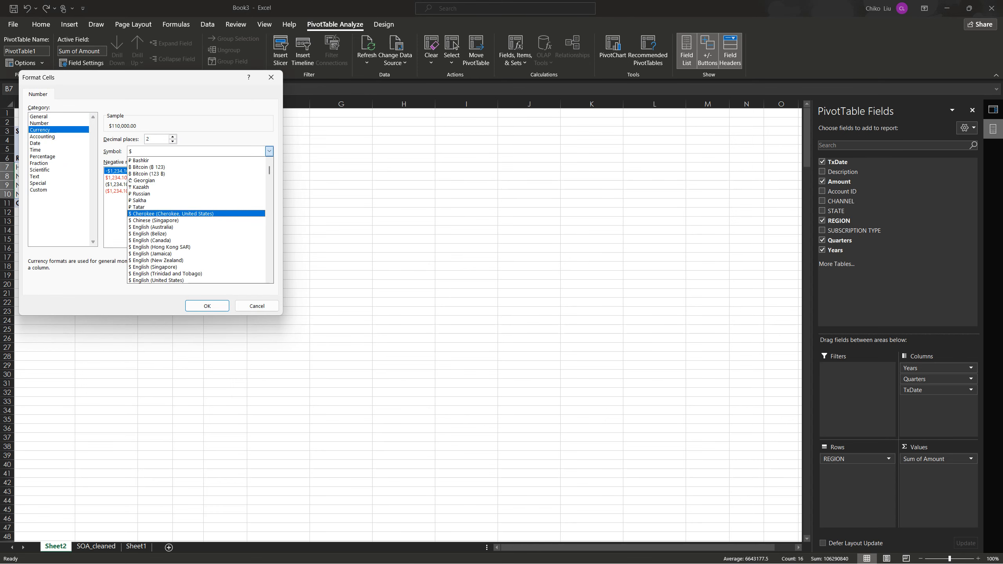
pyautogui.scroll(-5, 197, 220)
pyautogui.scroll(-2, 196, 220)
pyautogui.scroll(-6, 177, 227)
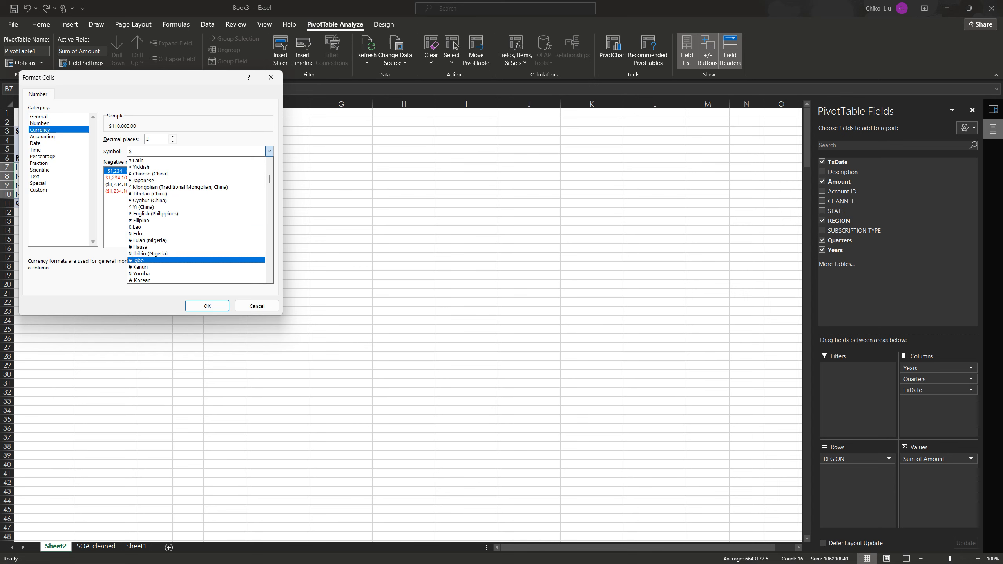
pyautogui.click(158, 261)
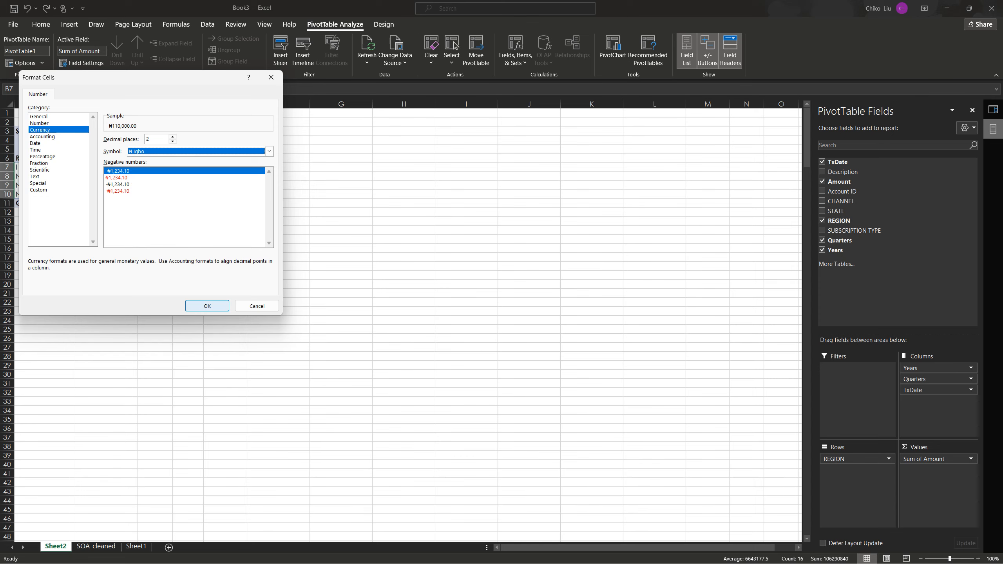
pyautogui.press('Return')
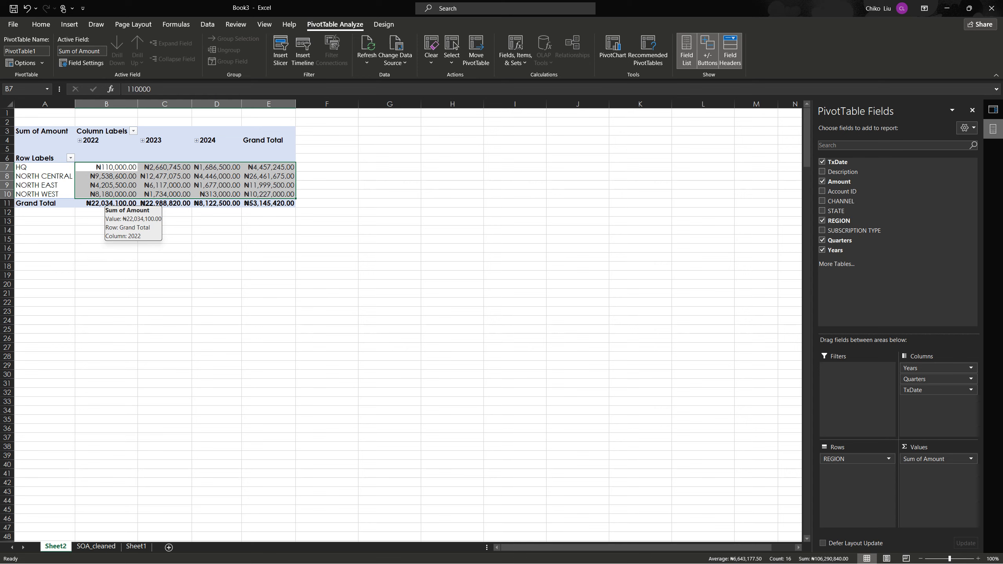
# Examine the PivotTable's grand totals for 2022, 2023 and 2024
pyautogui.click(105, 203)
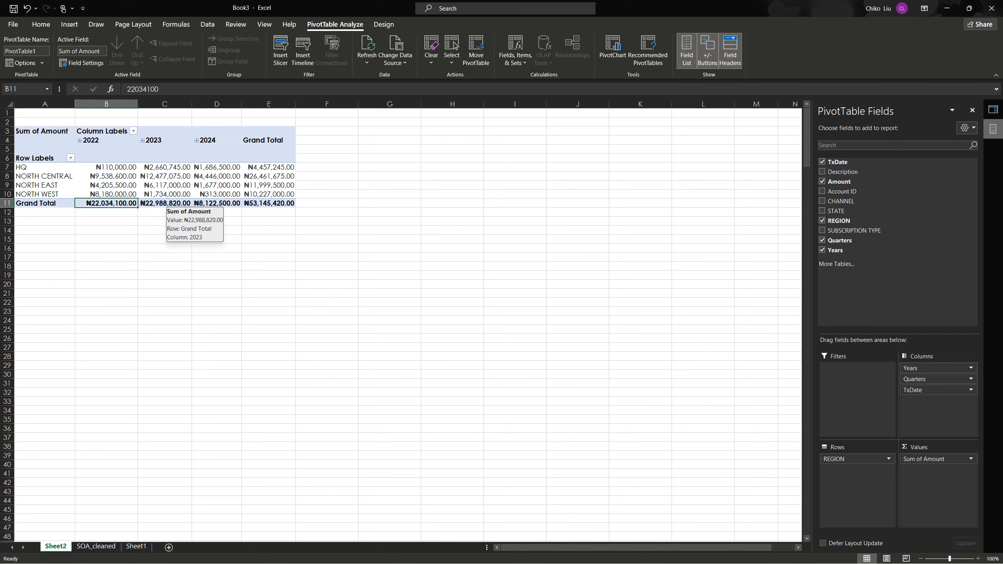
pyautogui.click(164, 203)
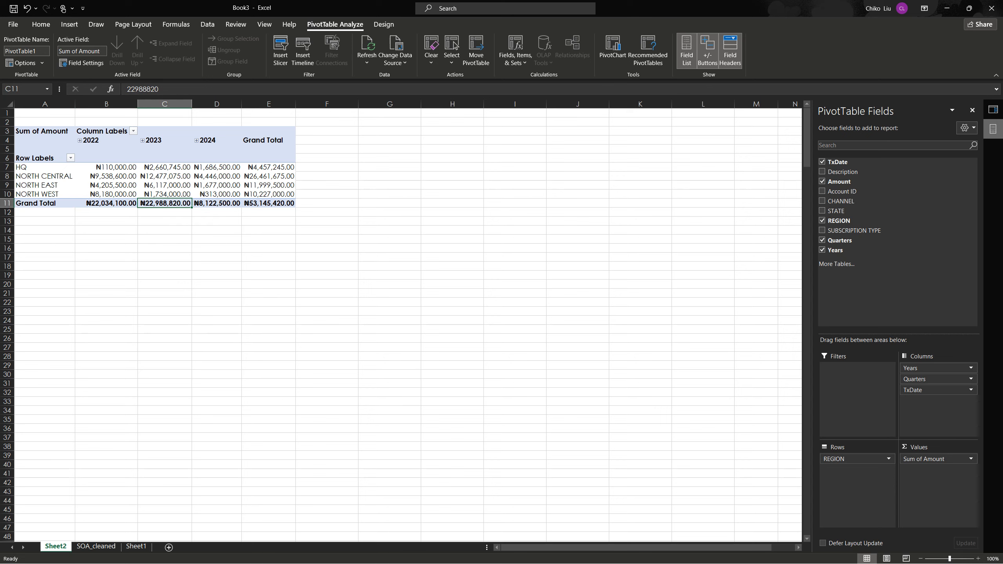
pyautogui.click(220, 203)
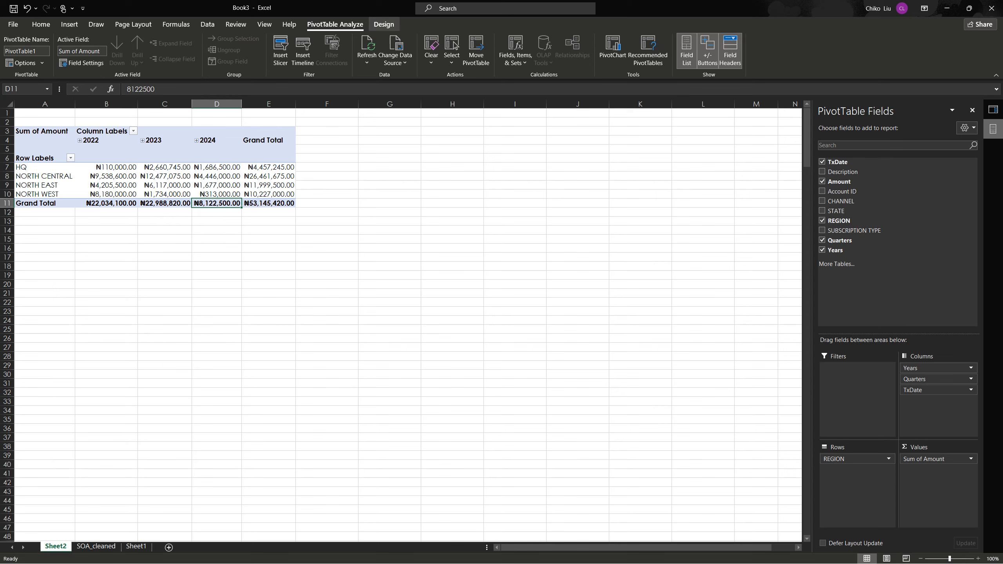
# Show the PivotTable in tabular form
pyautogui.click(384, 25)
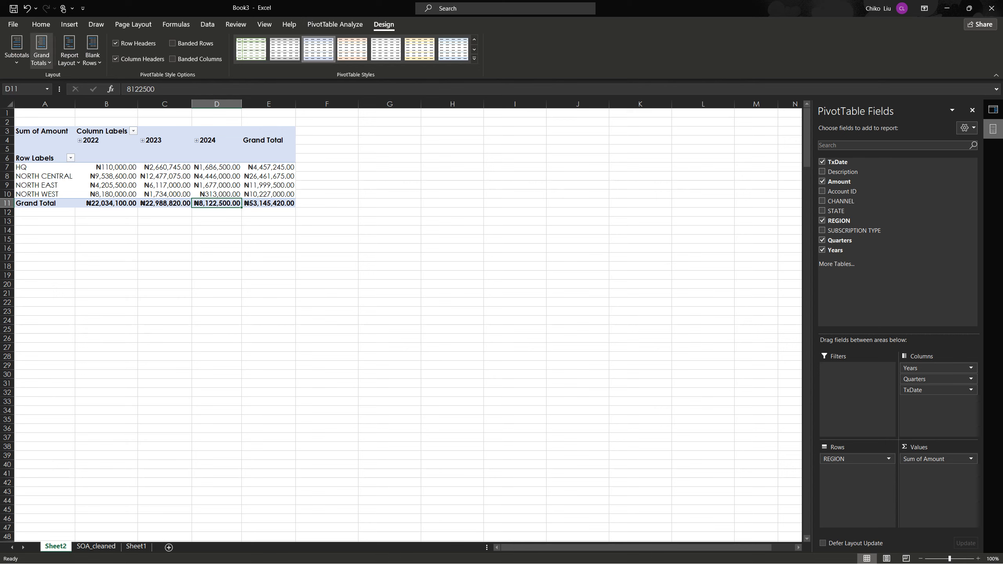
pyautogui.click(69, 52)
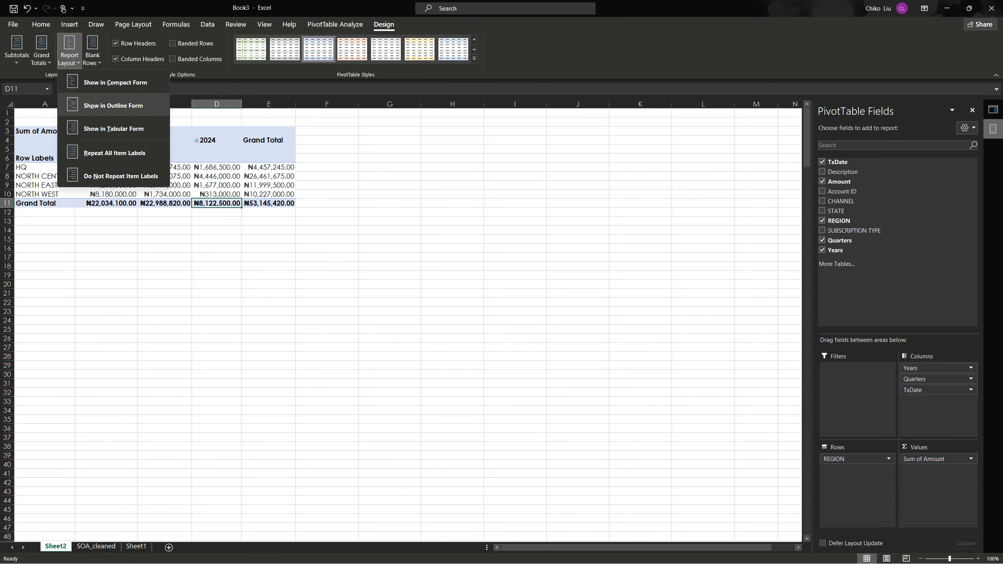
pyautogui.click(113, 129)
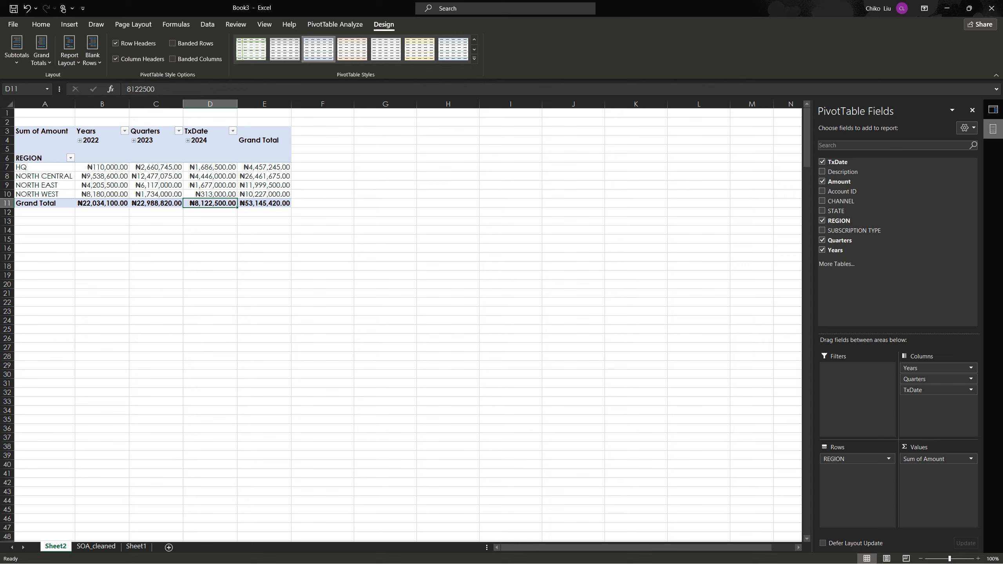
pyautogui.click(136, 184)
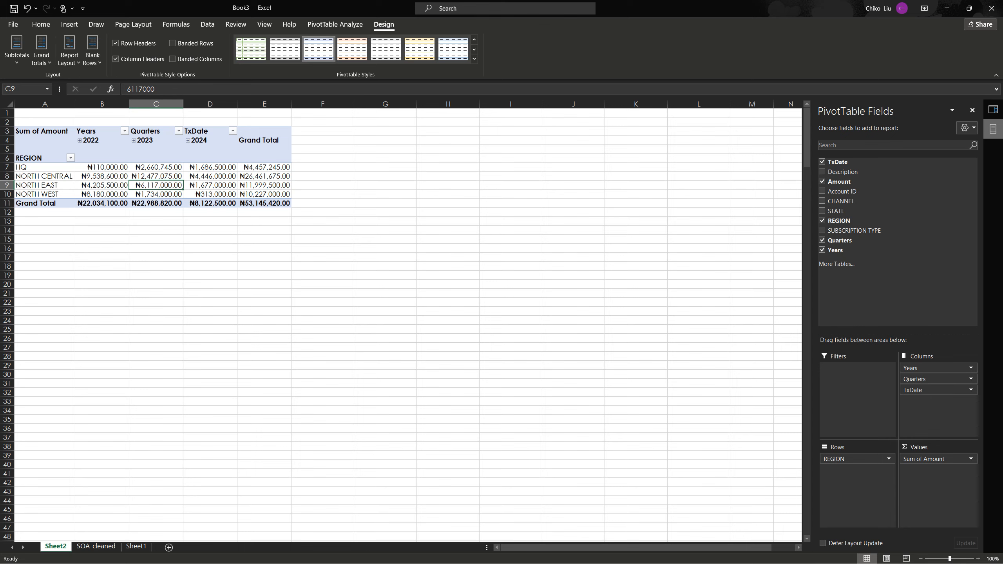
# Expand 2022 into quarters in the PivotTable and break Qtr2, Qtr3 and Qtr4 down into months
pyautogui.click(80, 140)
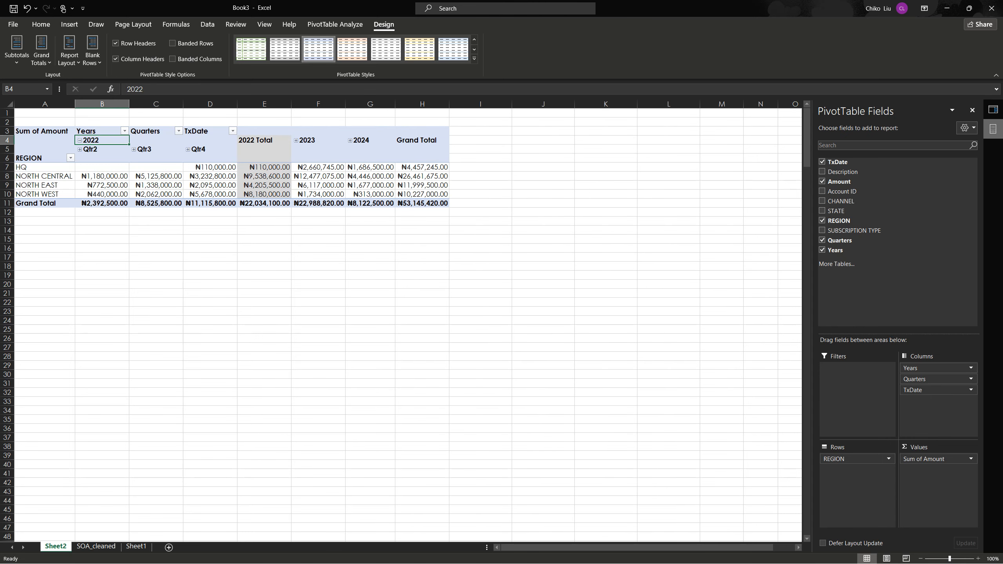
pyautogui.click(80, 149)
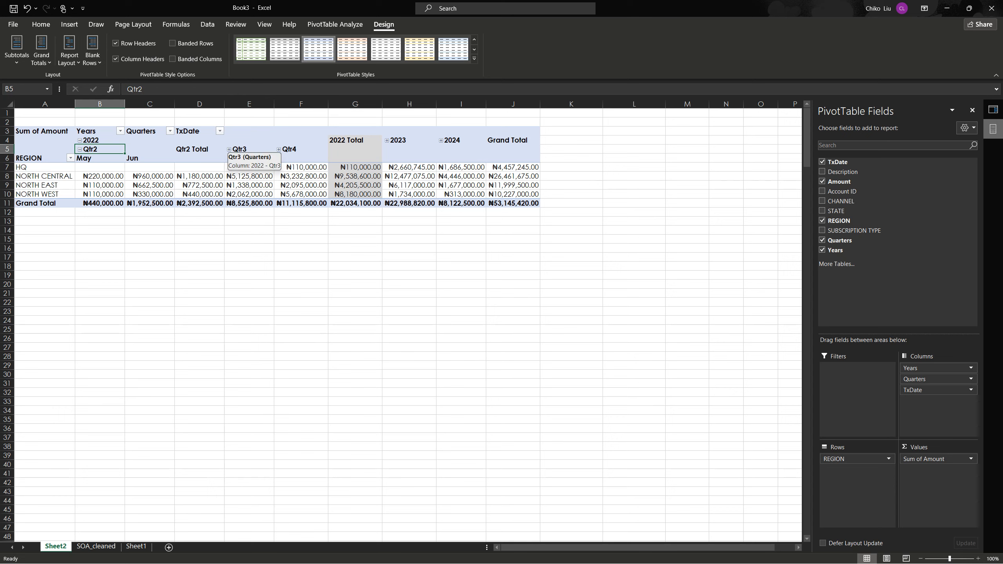
pyautogui.click(230, 149)
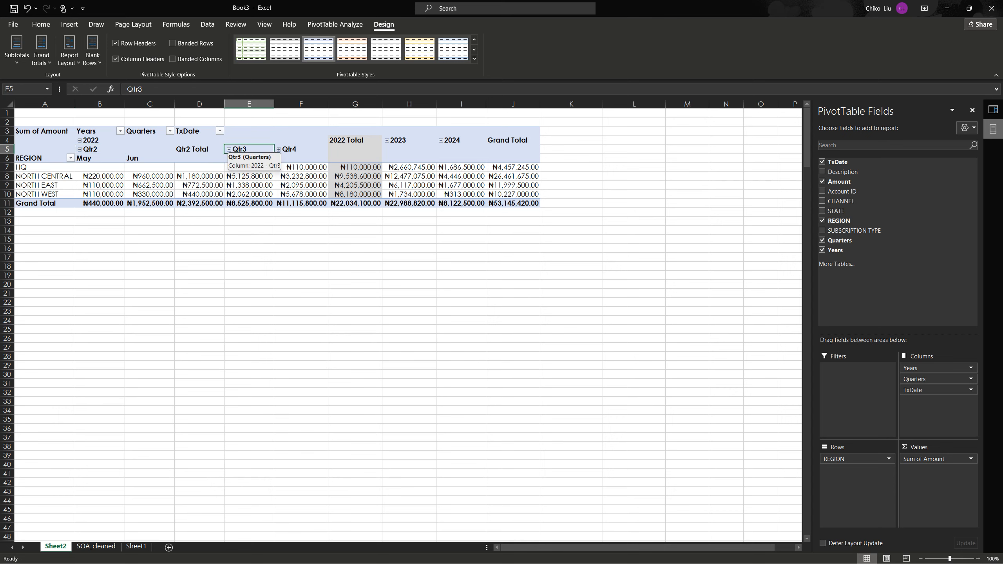
pyautogui.click(229, 149)
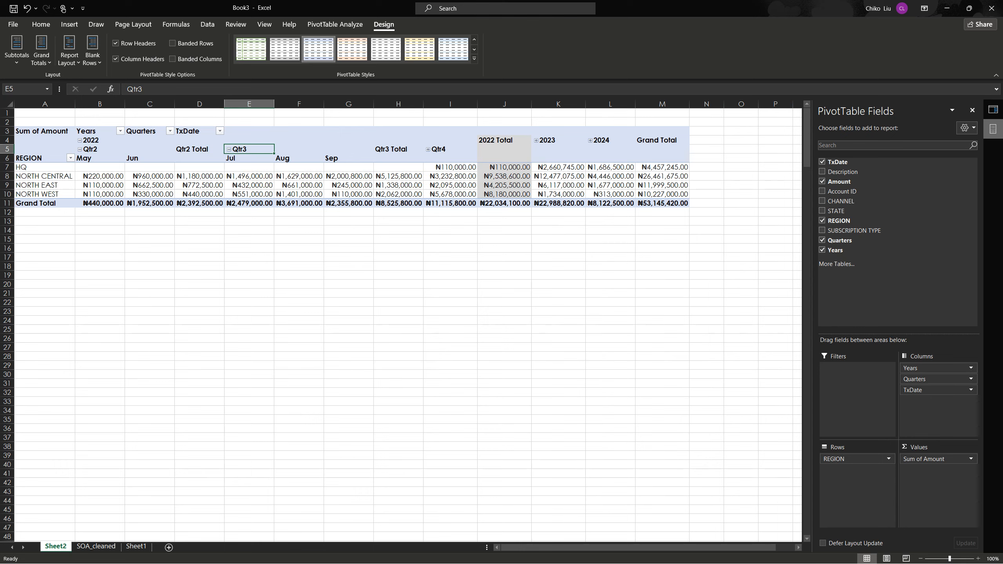
pyautogui.click(428, 149)
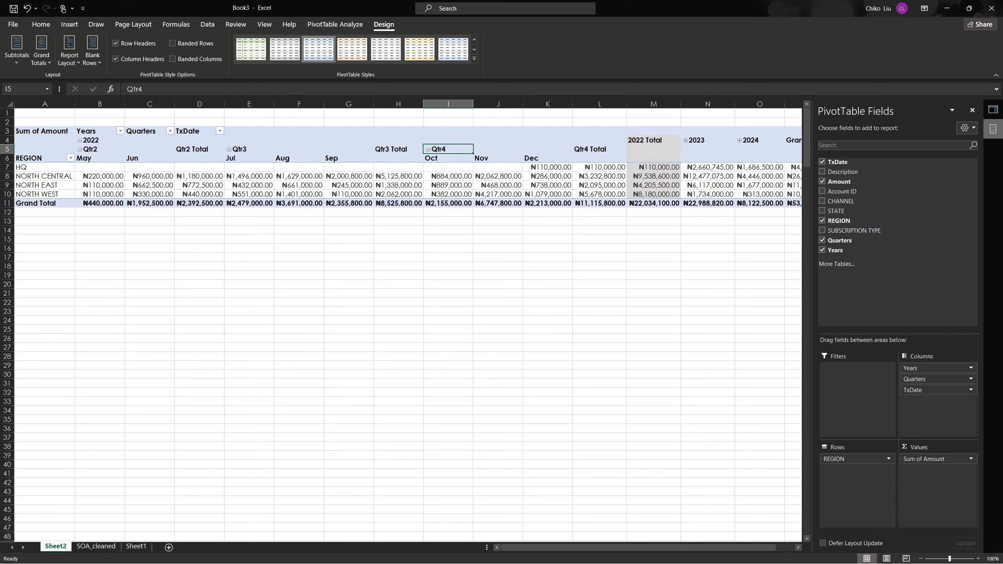
# Collapse the monthly detail under 2022's Qtr4, Qtr3 and Qtr2, keeping the quarter columns
pyautogui.click(428, 149)
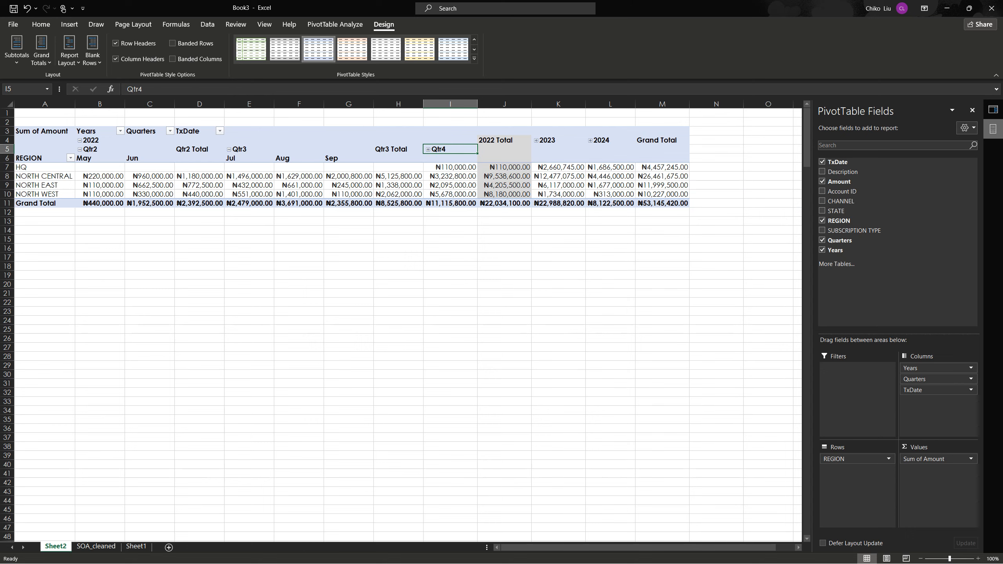
pyautogui.click(229, 149)
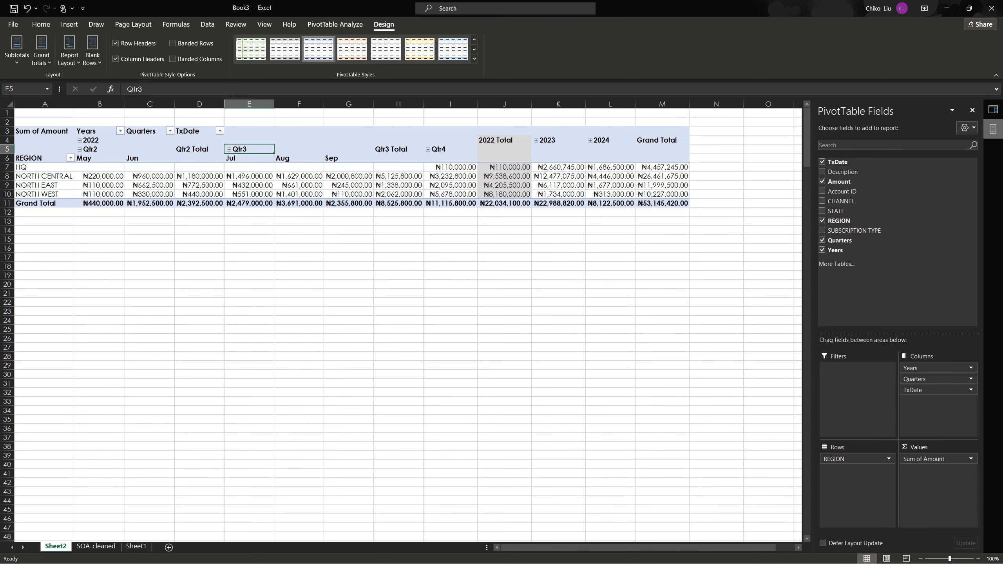
pyautogui.click(229, 149)
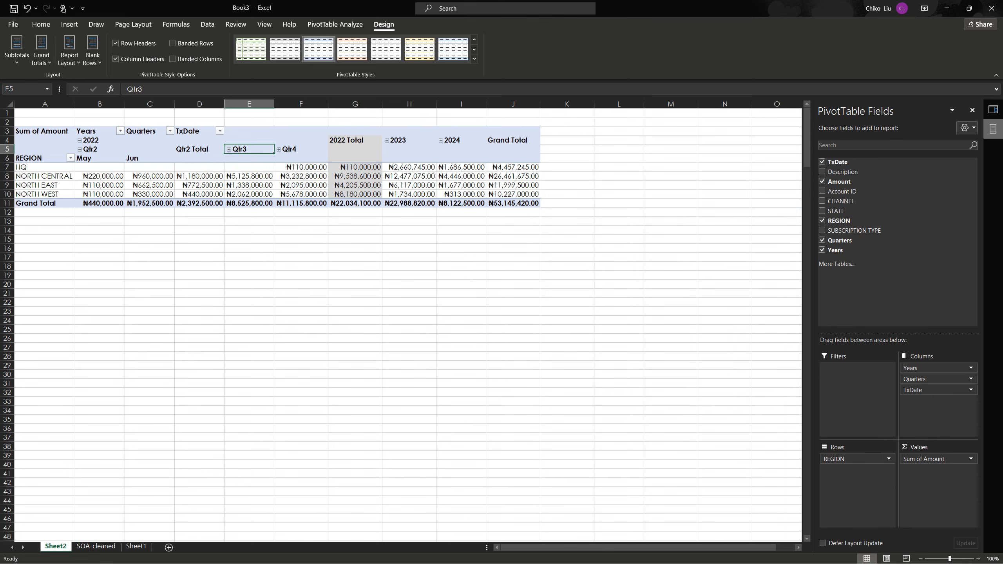
pyautogui.click(80, 150)
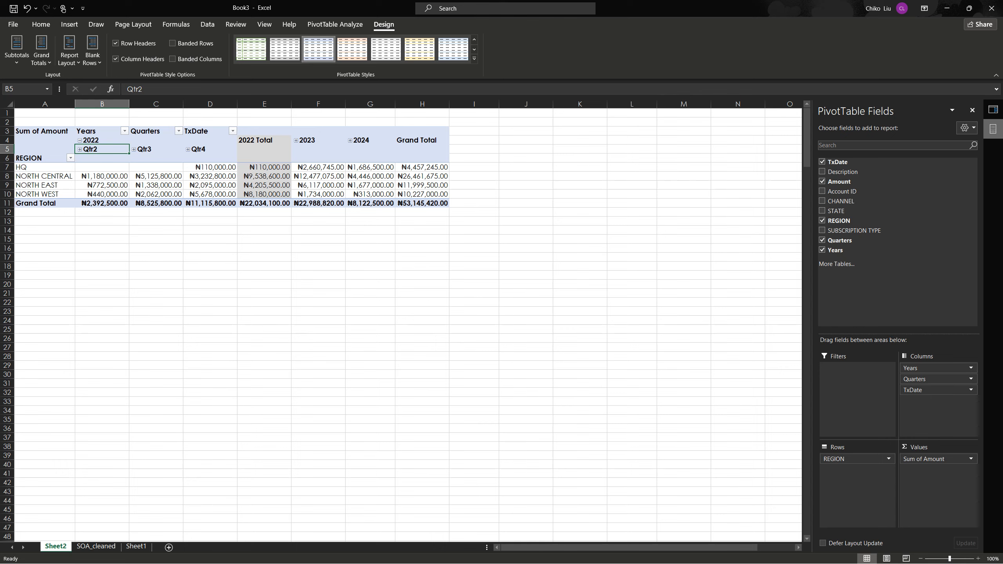
# View the quarterly amounts for 2023 and 2024 by expanding and collapsing each year in turn
pyautogui.click(296, 141)
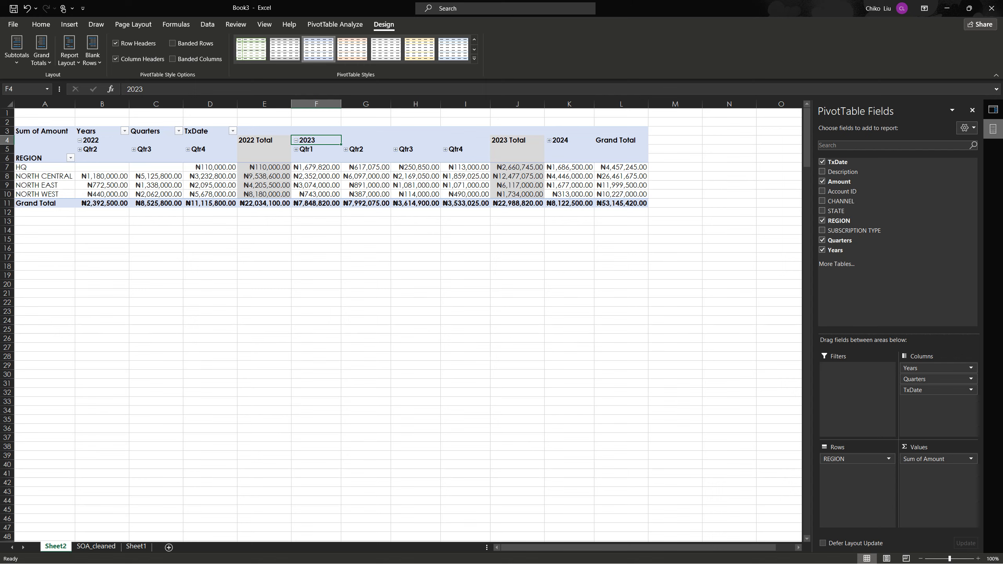
pyautogui.click(296, 140)
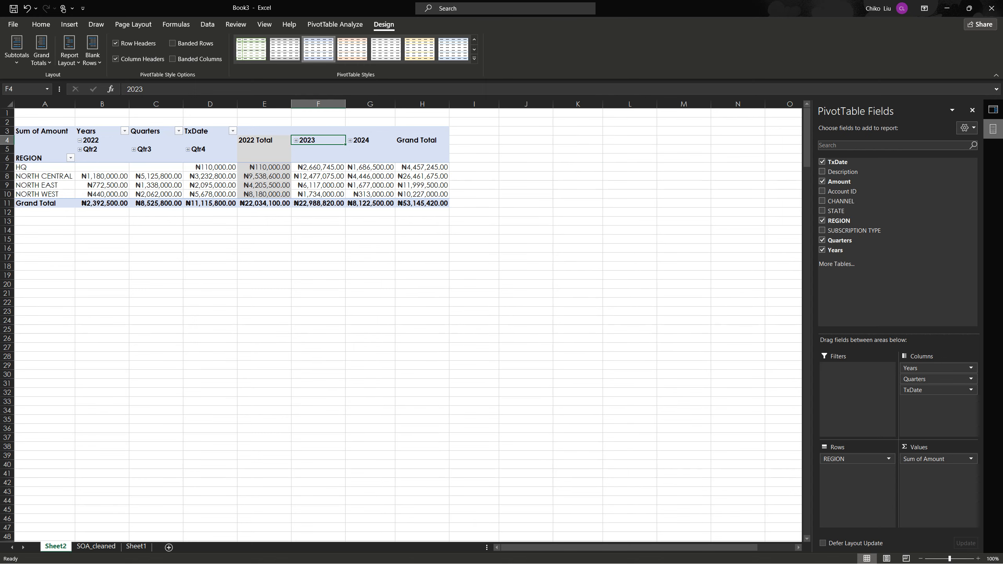
pyautogui.click(350, 140)
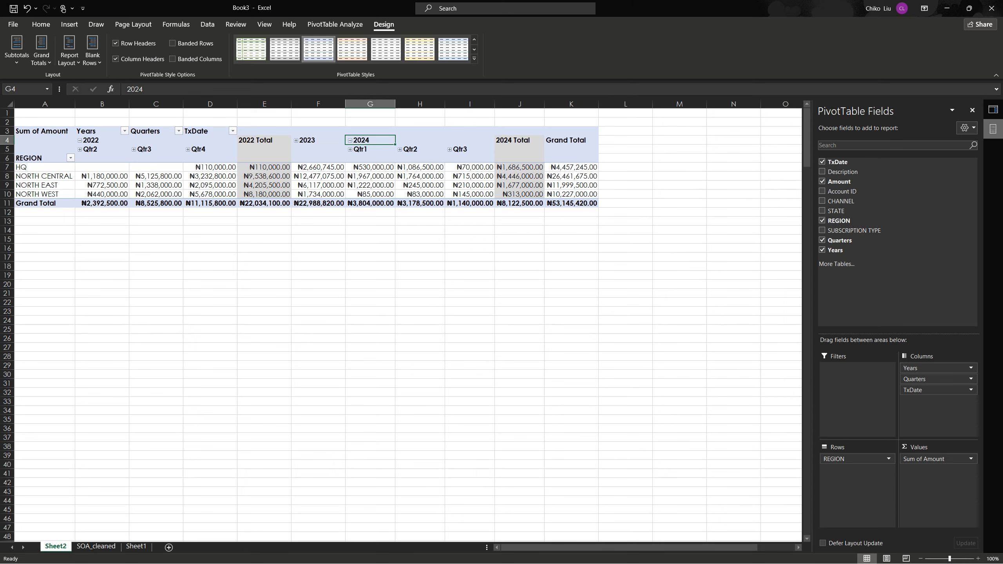
pyautogui.click(350, 141)
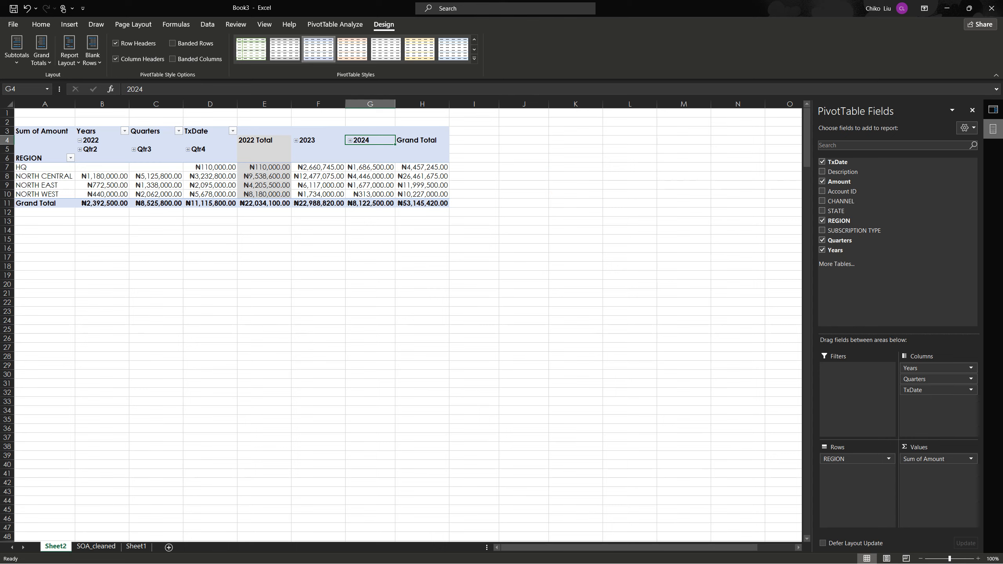
pyautogui.click(210, 176)
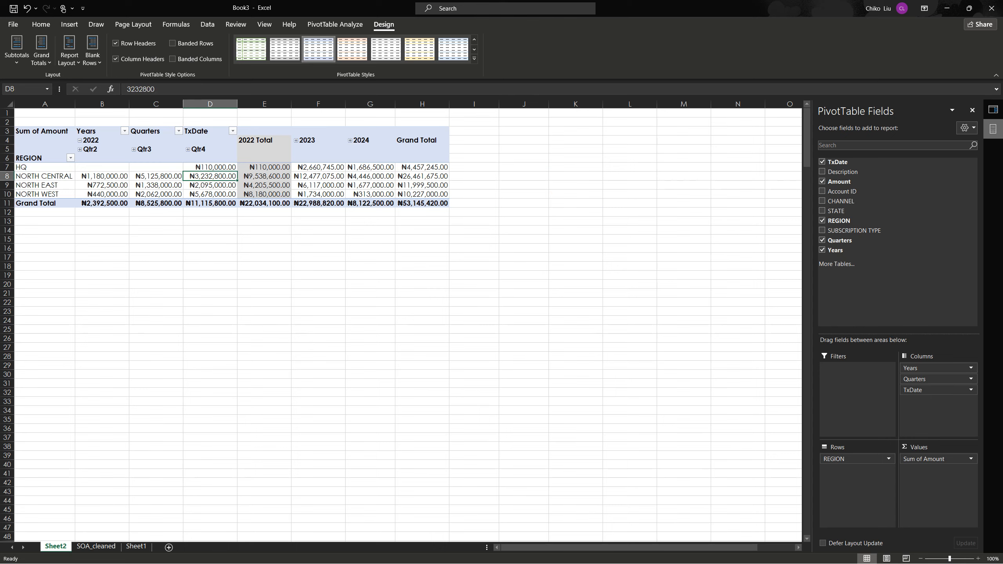
# Sort the SOA_cleaned table by TxDate from oldest to newest
pyautogui.click(96, 546)
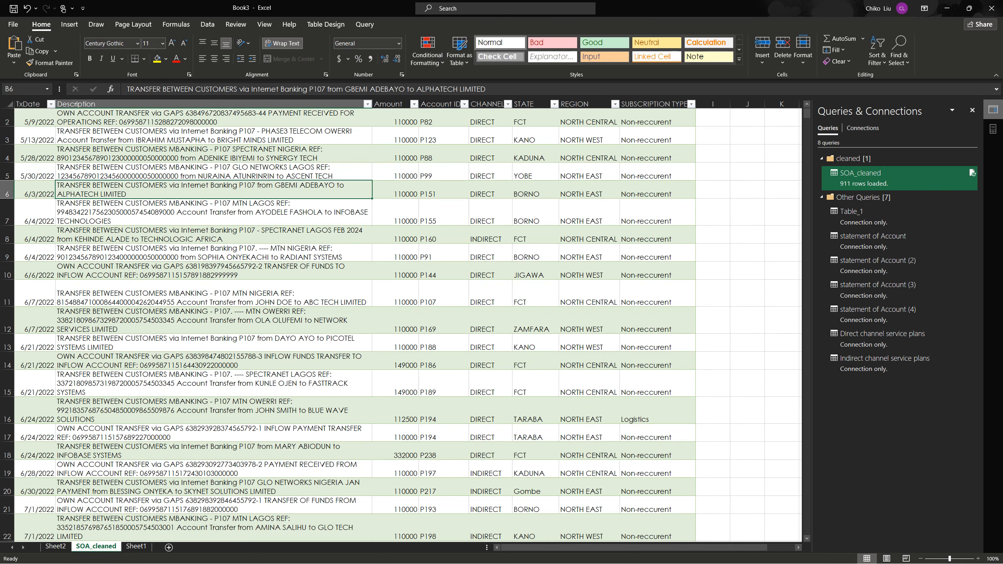
pyautogui.scroll(-10, 395, 324)
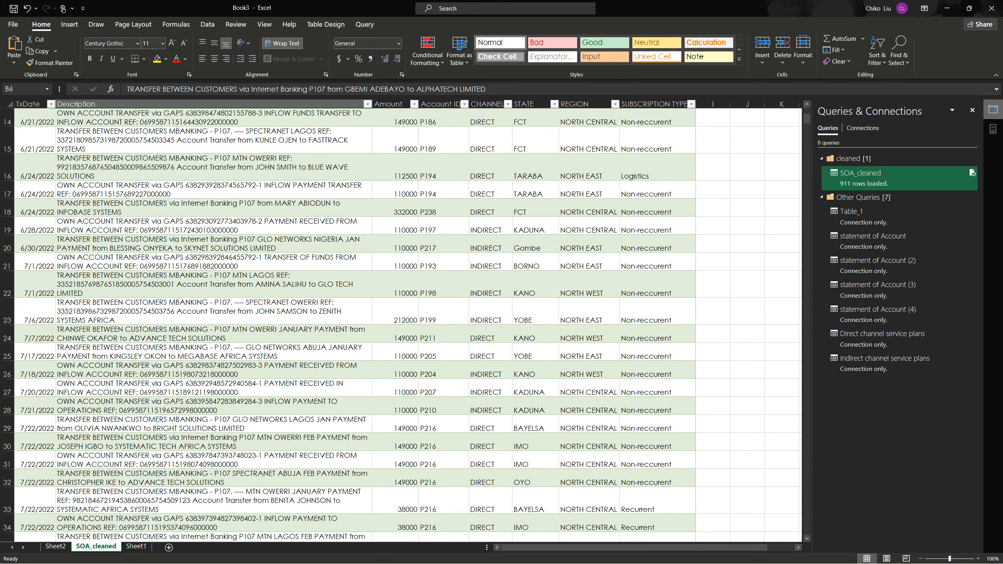
pyautogui.scroll(10, 395, 324)
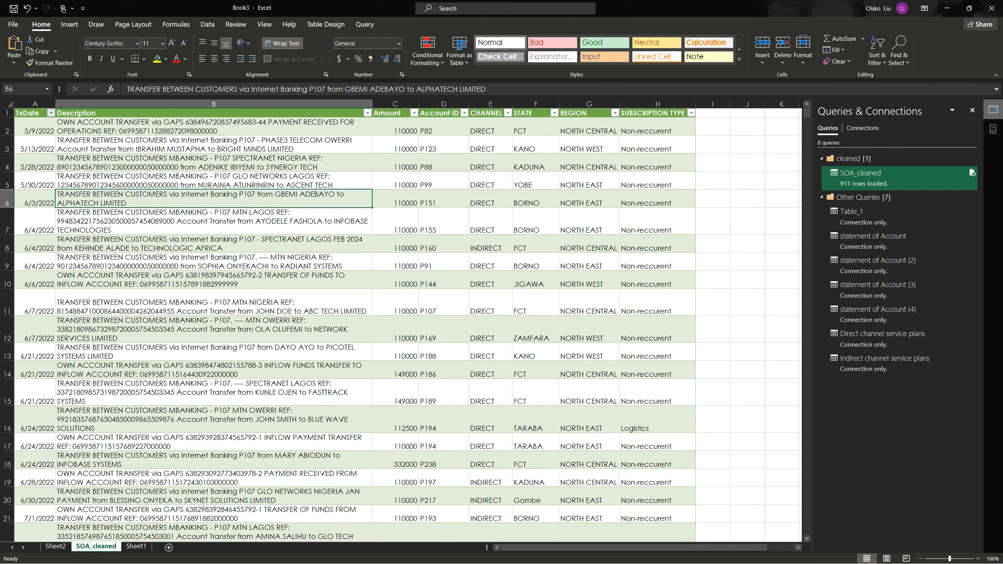
pyautogui.click(51, 113)
pyautogui.click(46, 124)
pyautogui.click(35, 181)
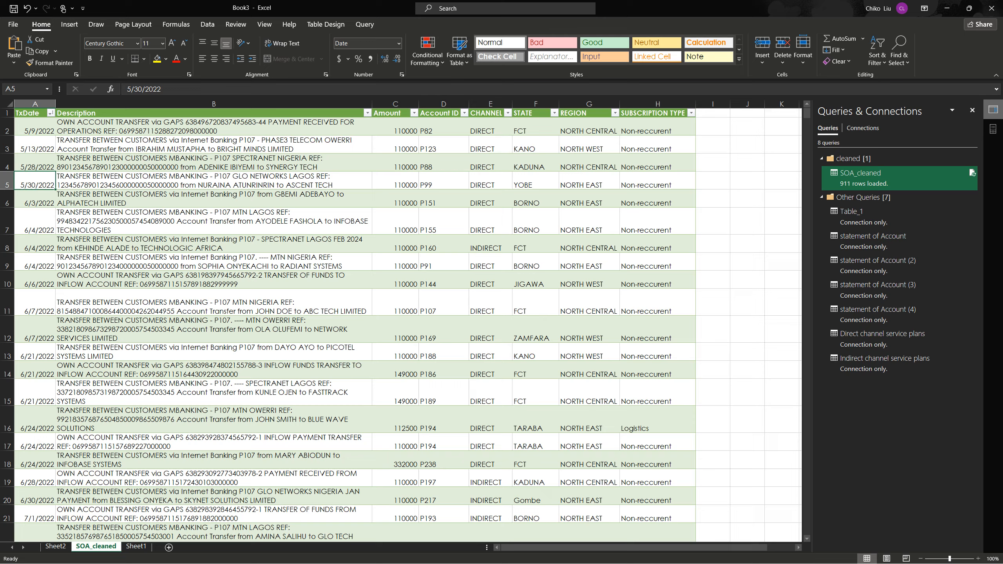
# Check the last transaction dates in the SOA_cleaned table and return to the PivotTable on Sheet2
pyautogui.hotkey('ctrl', 'Down')
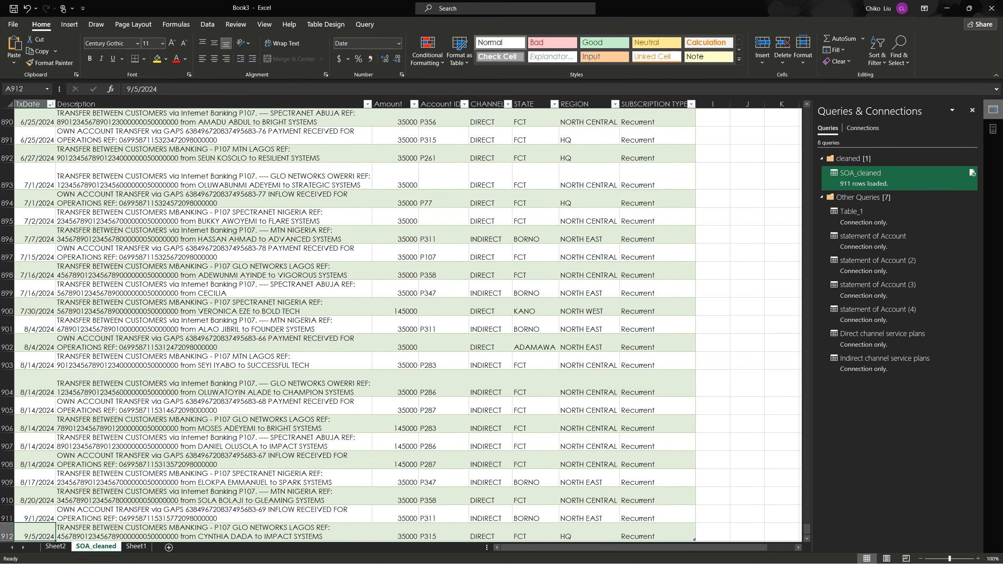
pyautogui.scroll(-1, 401, 321)
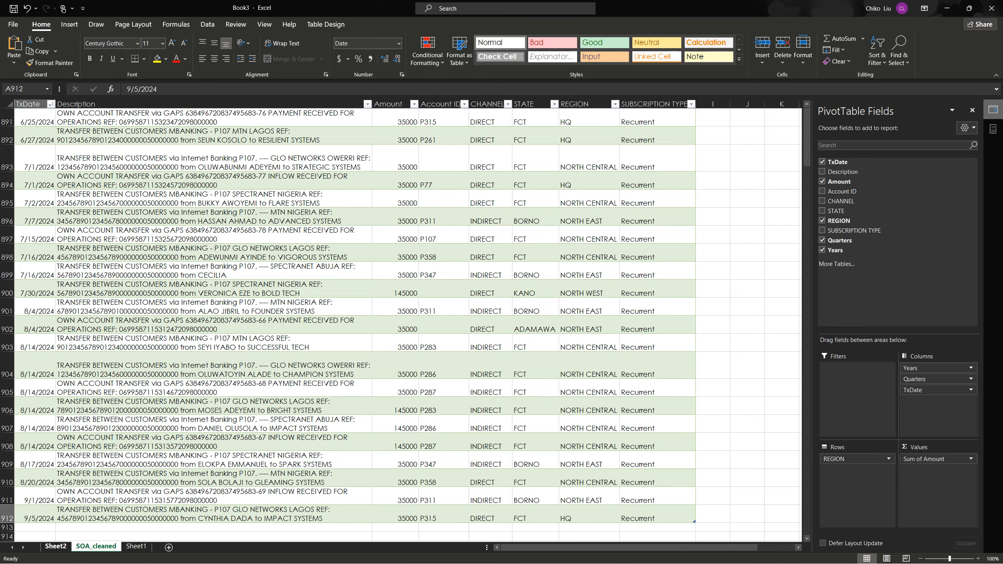
pyautogui.click(55, 546)
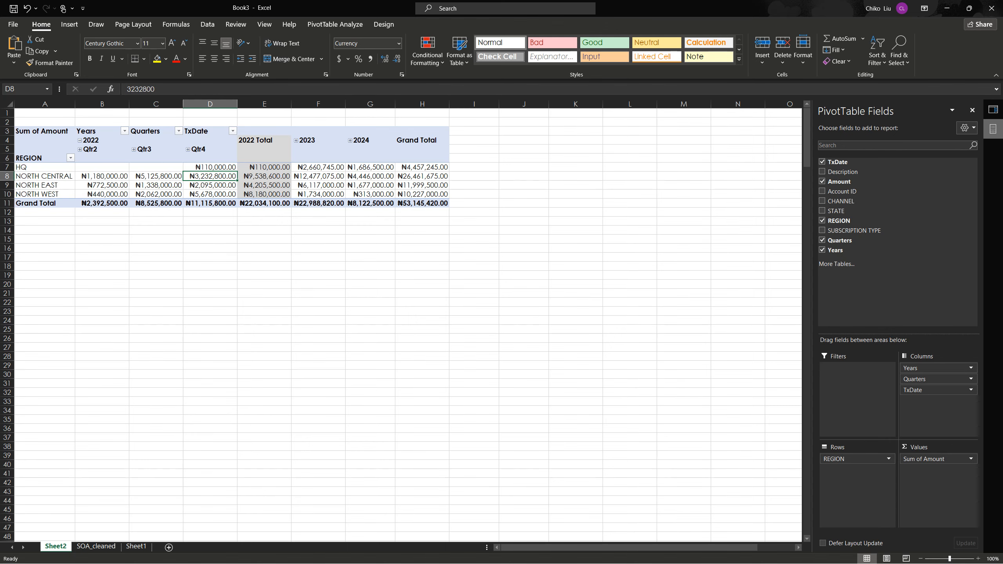
# Review the SOA_cleaned transactions from the latest dates back to the first record
pyautogui.click(96, 546)
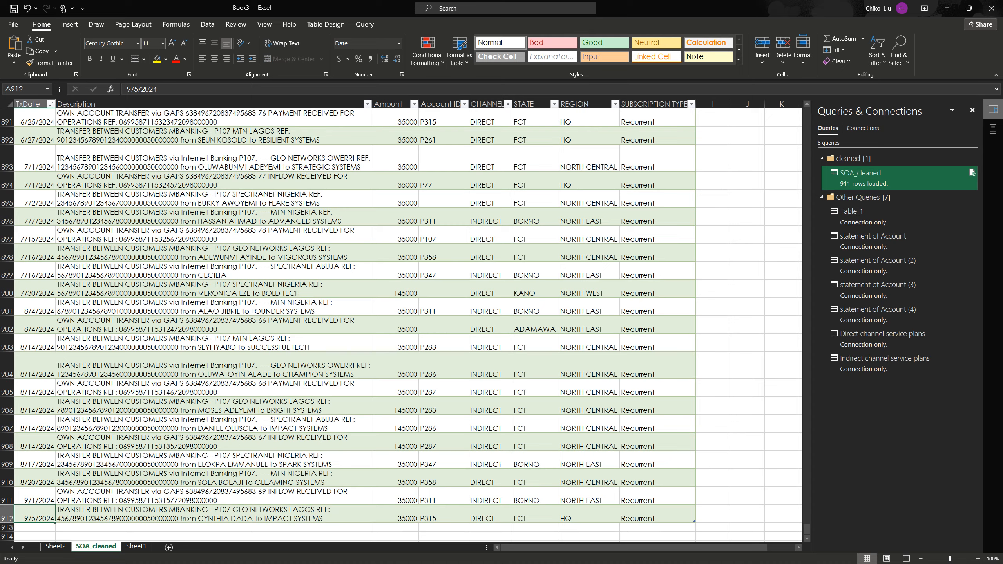
pyautogui.click(535, 311)
pyautogui.scroll(20, 536, 311)
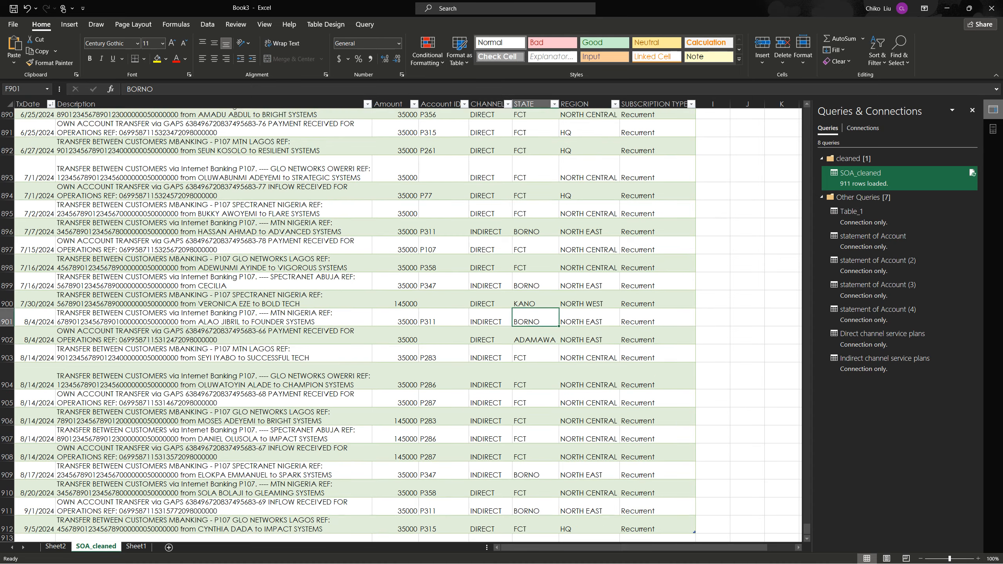
pyautogui.scroll(20, 535, 312)
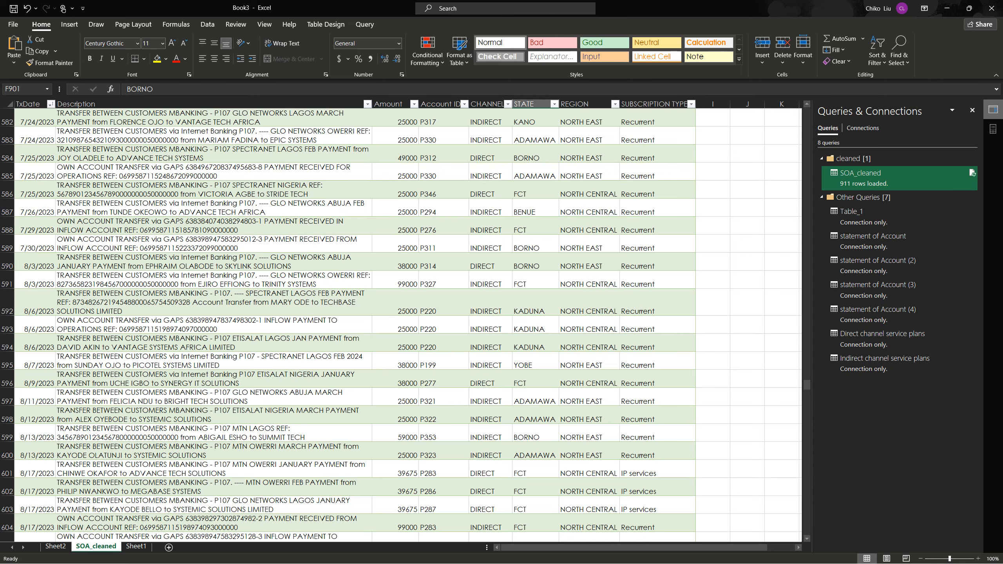
pyautogui.click(213, 243)
pyautogui.scroll(20, 213, 243)
pyautogui.scroll(20, 401, 324)
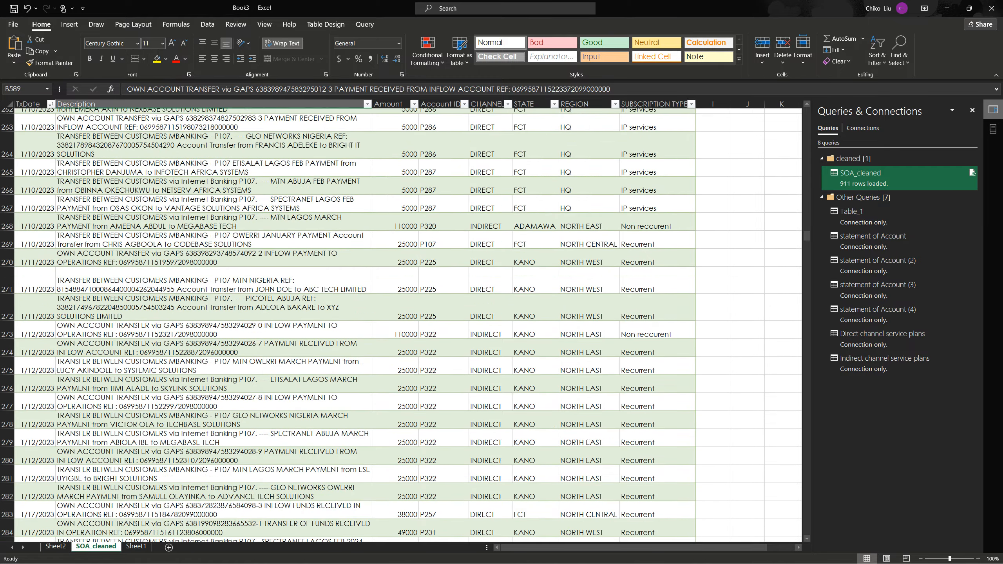
pyautogui.scroll(4, 400, 325)
pyautogui.scroll(11, 400, 324)
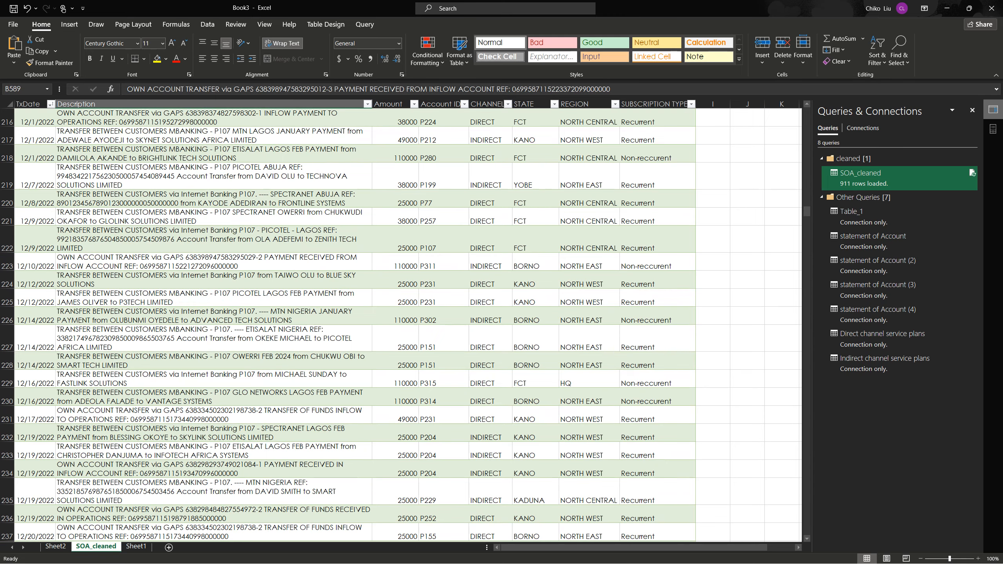
pyautogui.scroll(20, 401, 326)
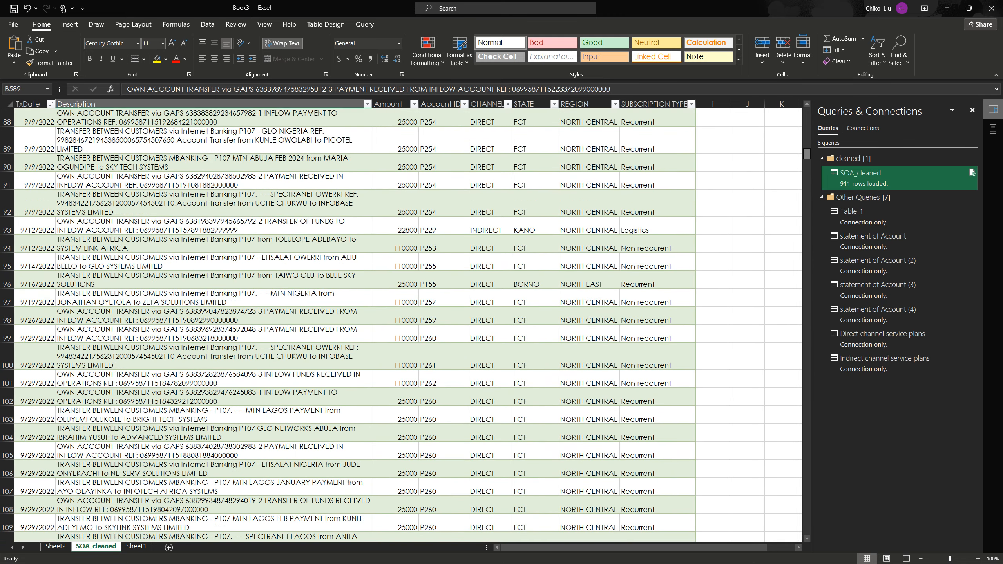
pyautogui.scroll(20, 401, 326)
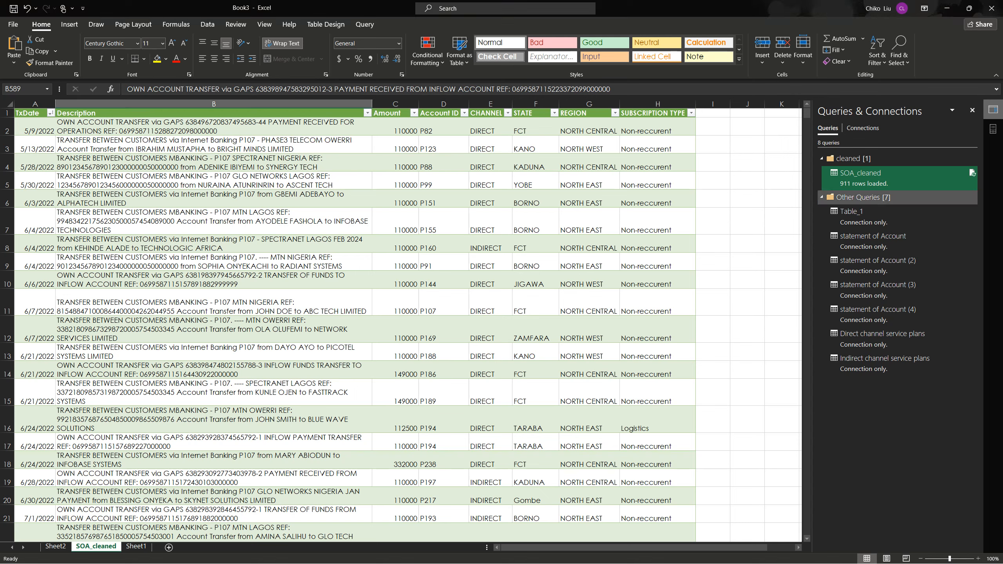
# Collapse and re-expand the Other Queries group to review the workbook's queries
pyautogui.click(822, 197)
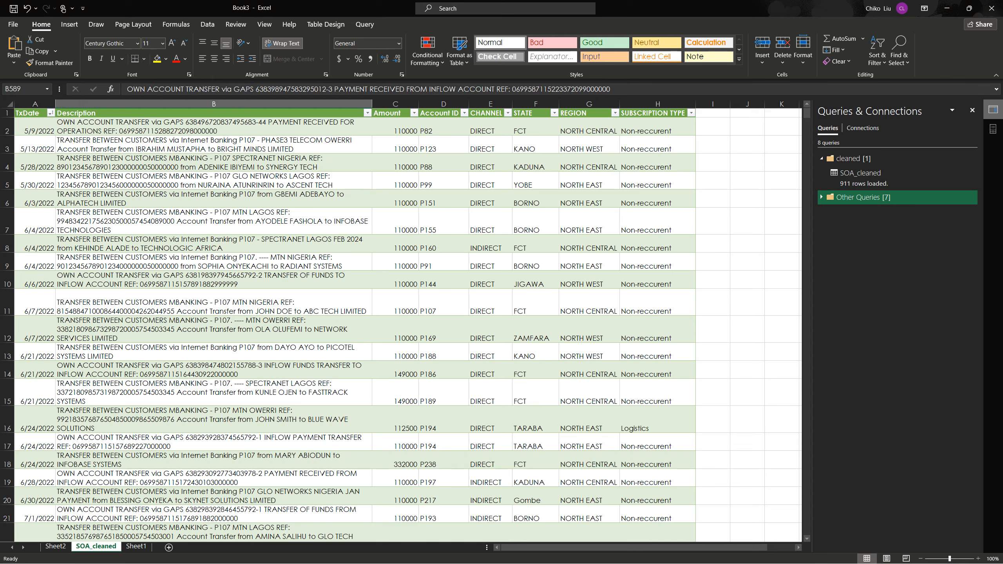
pyautogui.click(822, 197)
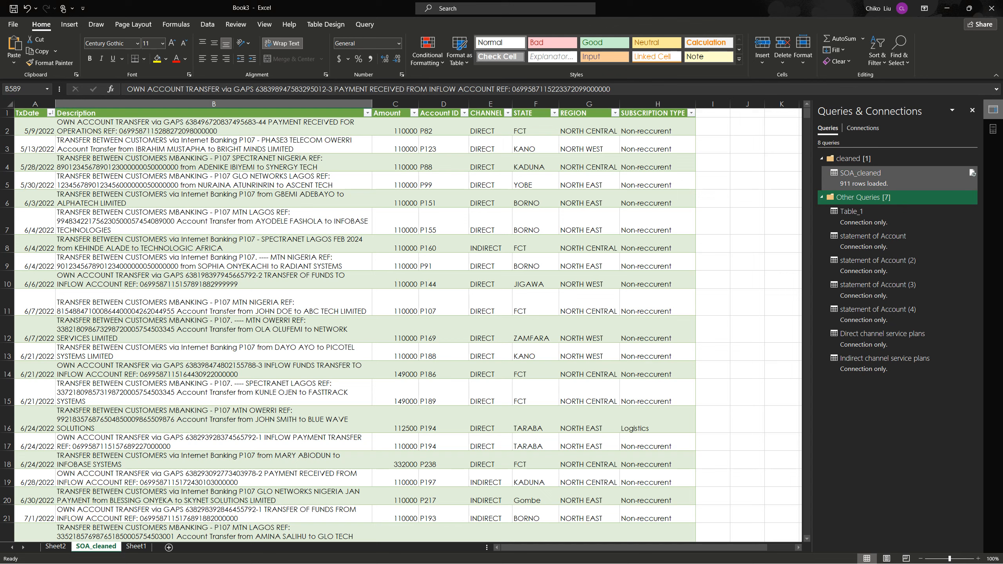
pyautogui.moveTo(869, 177)
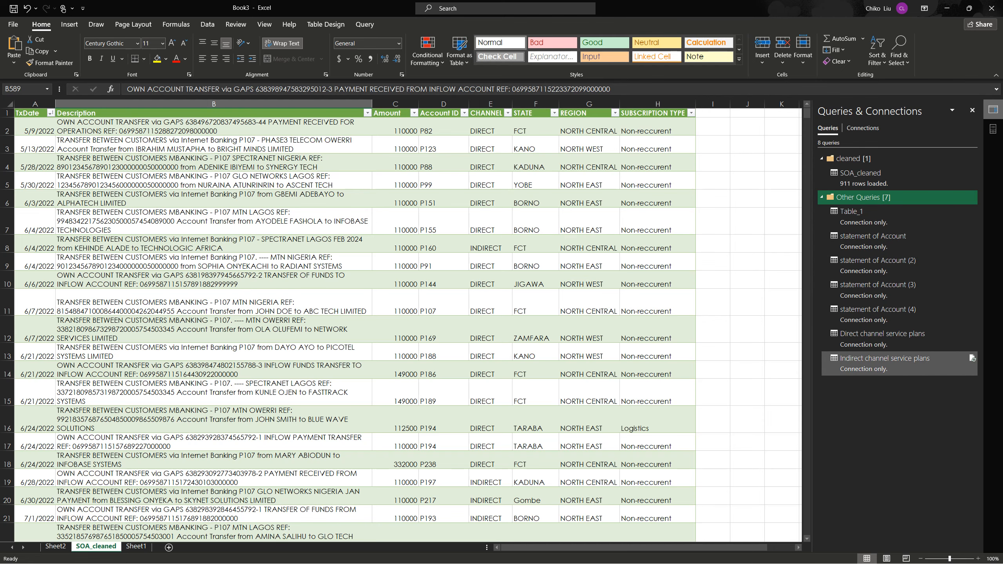
# Switch to Google Drive in the browser and go through the SOA statement files from 2022 to 2024 in the internship folder
pyautogui.moveTo(885, 361)
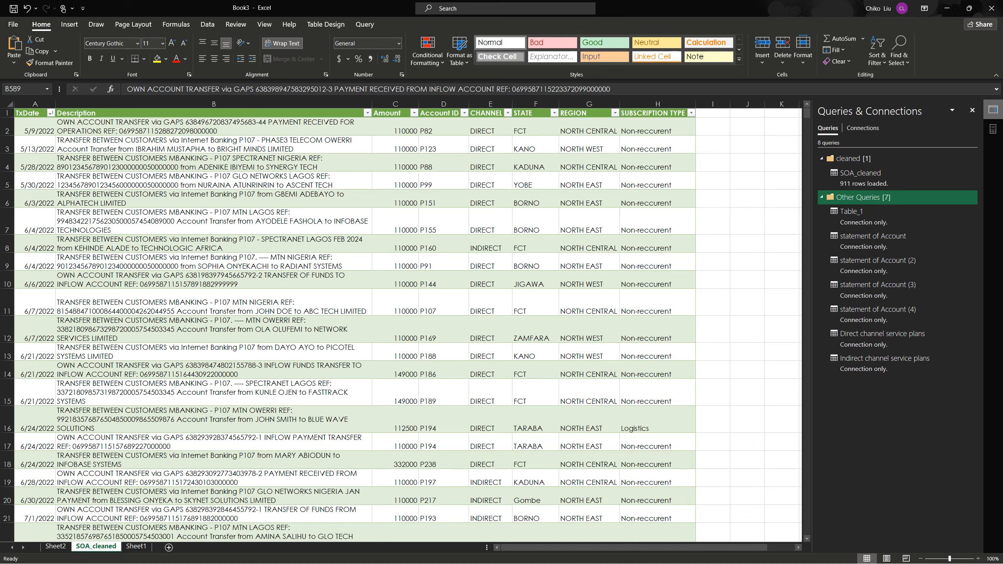
pyautogui.hotkey('alt', 'Tab')
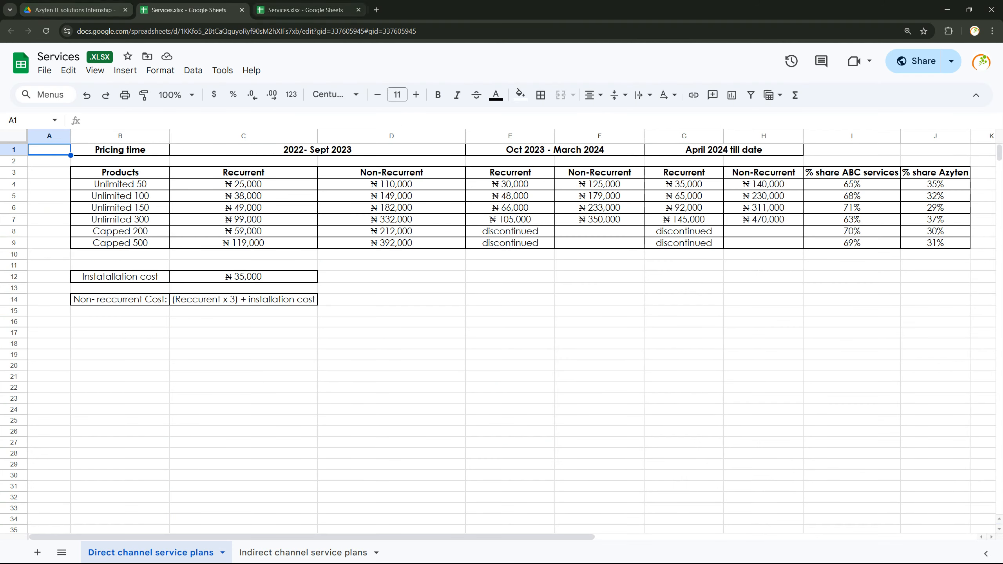
pyautogui.click(74, 10)
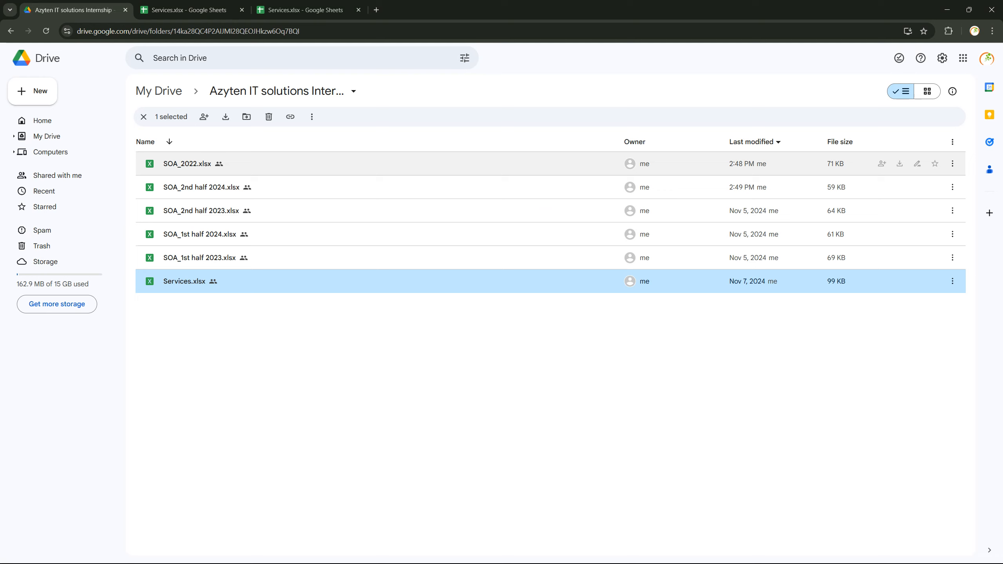
pyautogui.click(194, 163)
pyautogui.click(197, 187)
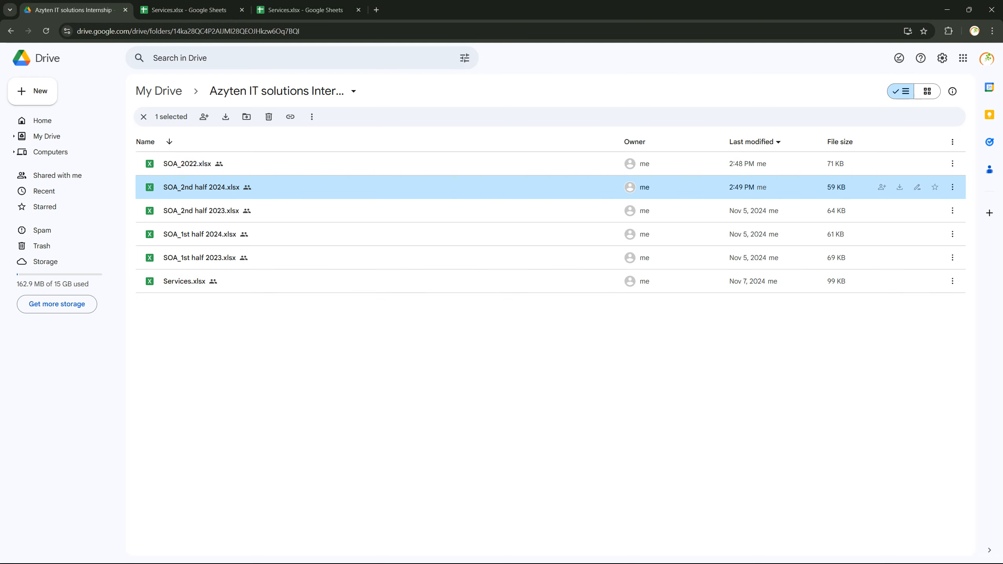
pyautogui.click(199, 211)
pyautogui.click(199, 234)
pyautogui.click(200, 257)
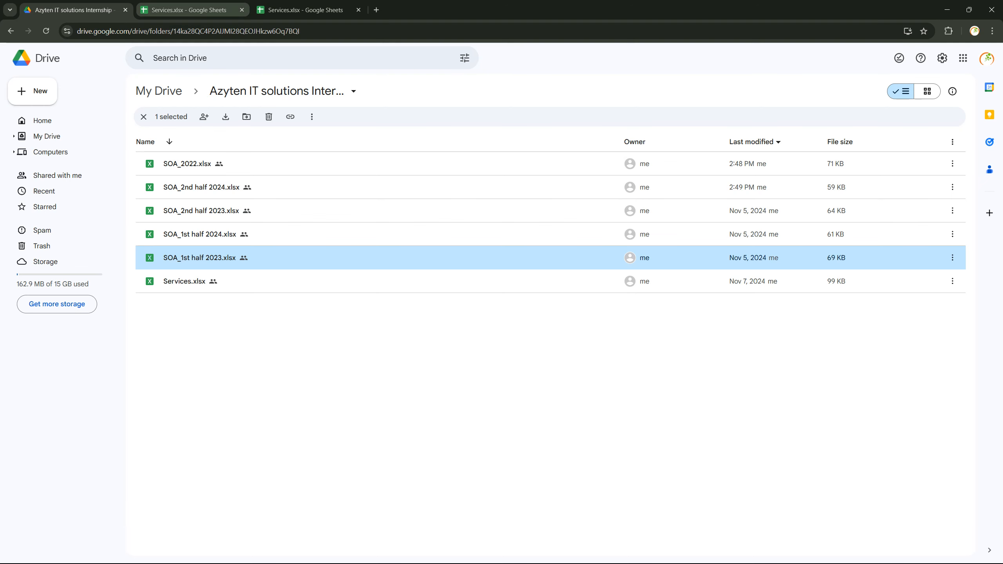
# Close both open Services.xlsx spreadsheets and reopen Services.xlsx from the Drive folder
pyautogui.click(242, 10)
pyautogui.click(242, 10)
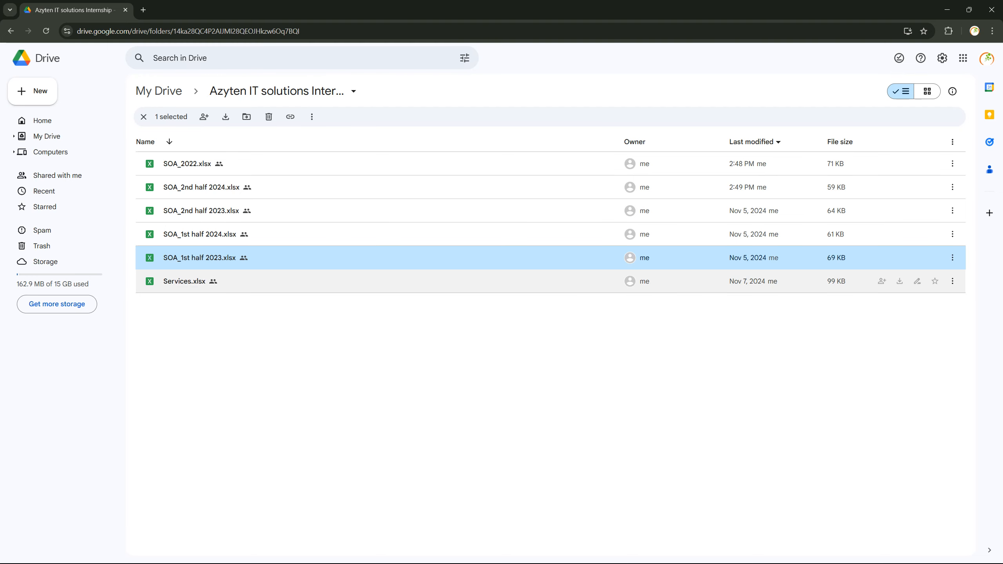
pyautogui.doubleClick(184, 281)
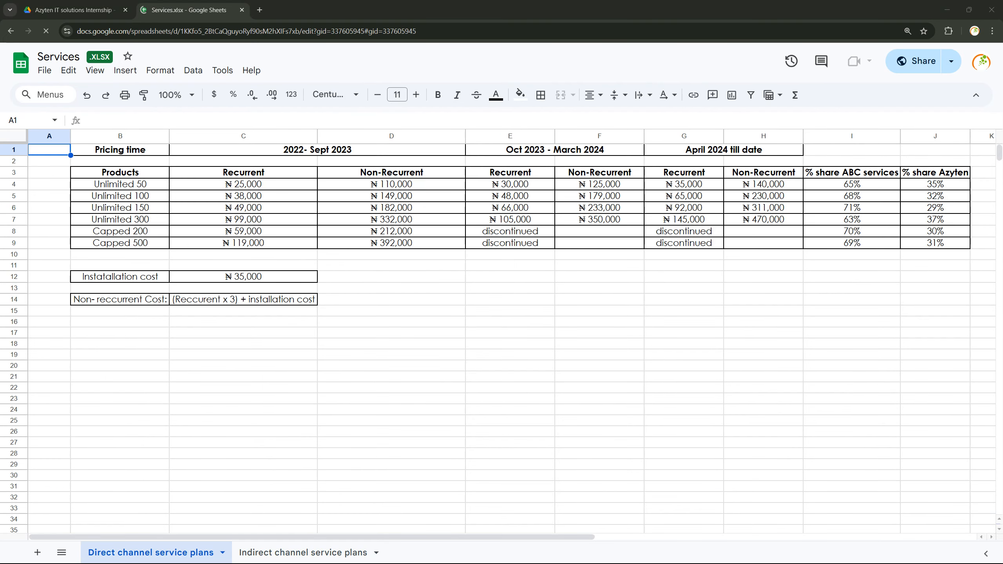
# Return to the Excel workbook and preview the Direct channel service plans query
pyautogui.hotkey('alt', 'Tab')
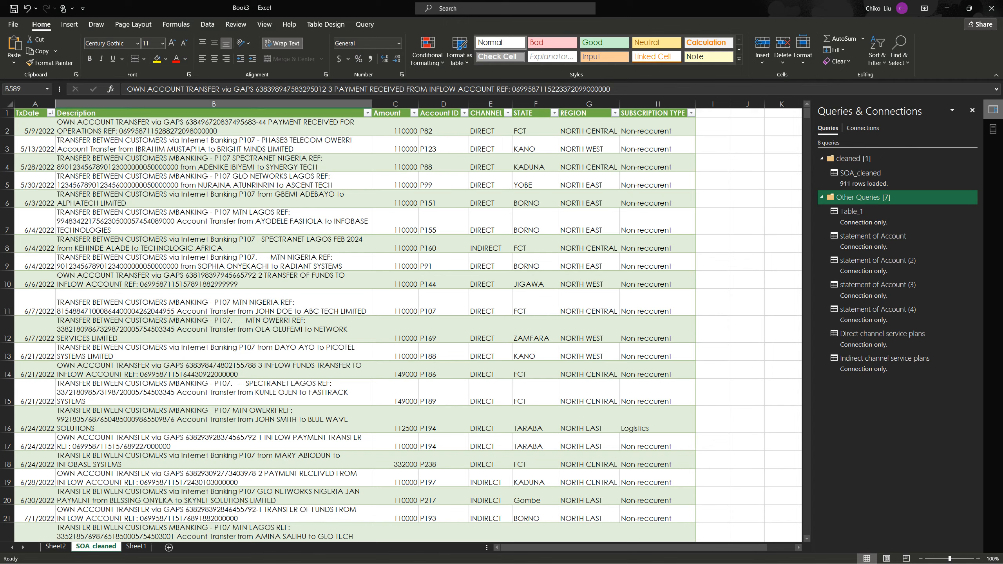
pyautogui.moveTo(884, 362)
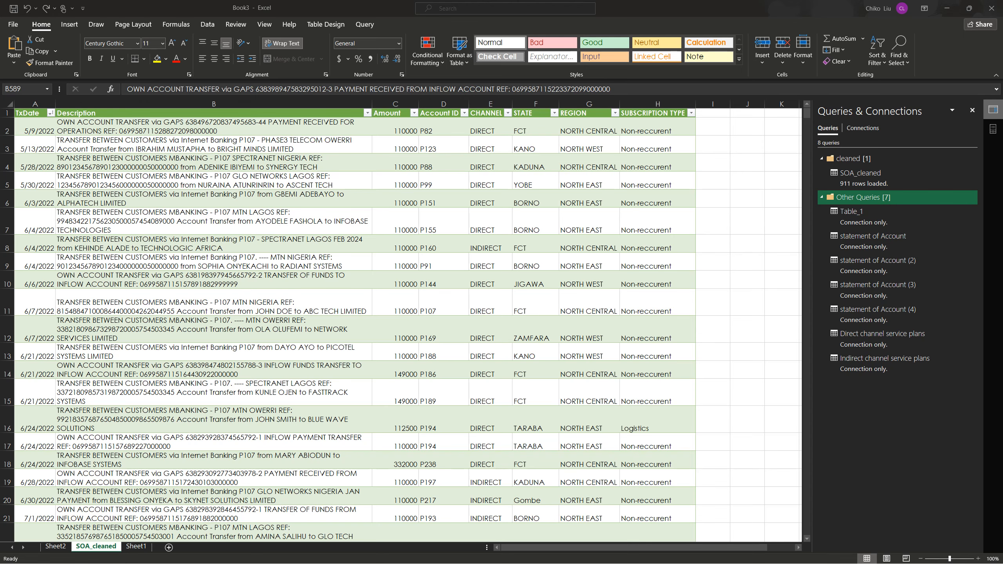
pyautogui.moveTo(896, 339)
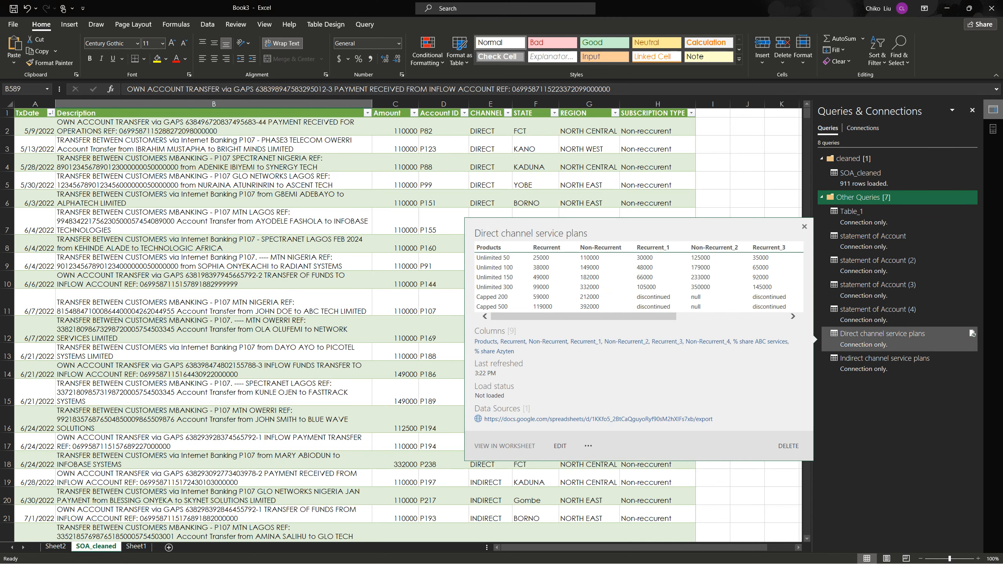